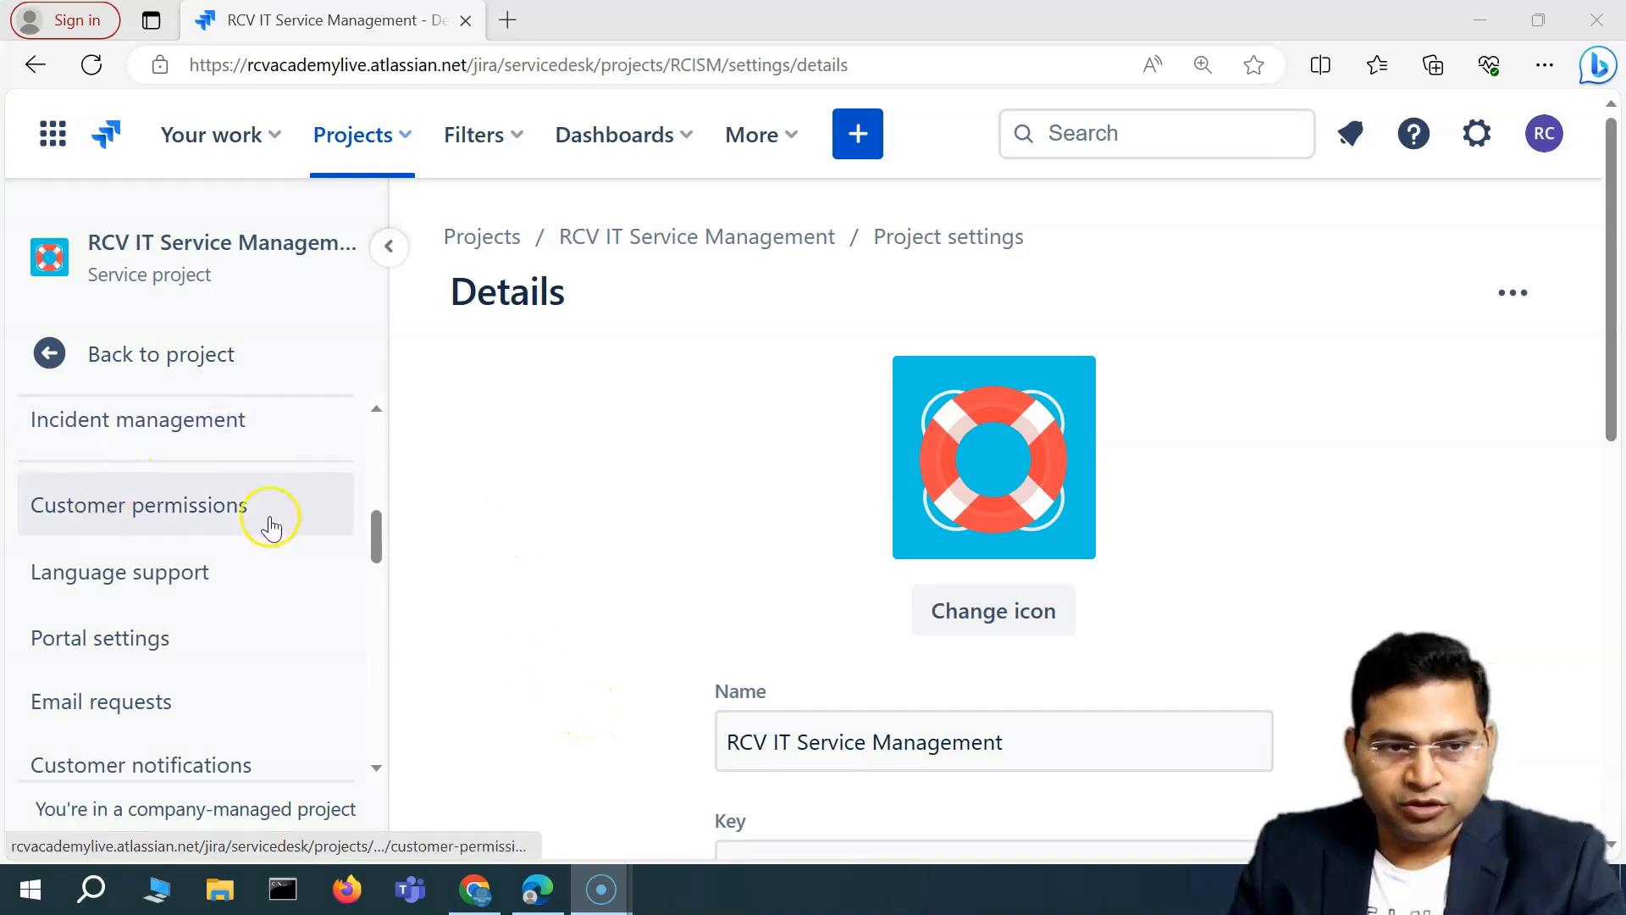
Show the RCV IT Service Management project's Customer permissions page, where channel access reads Open.
{"action": "scroll", "coordinate": [217, 513], "scroll_direction": "up", "scroll_amount": 1}
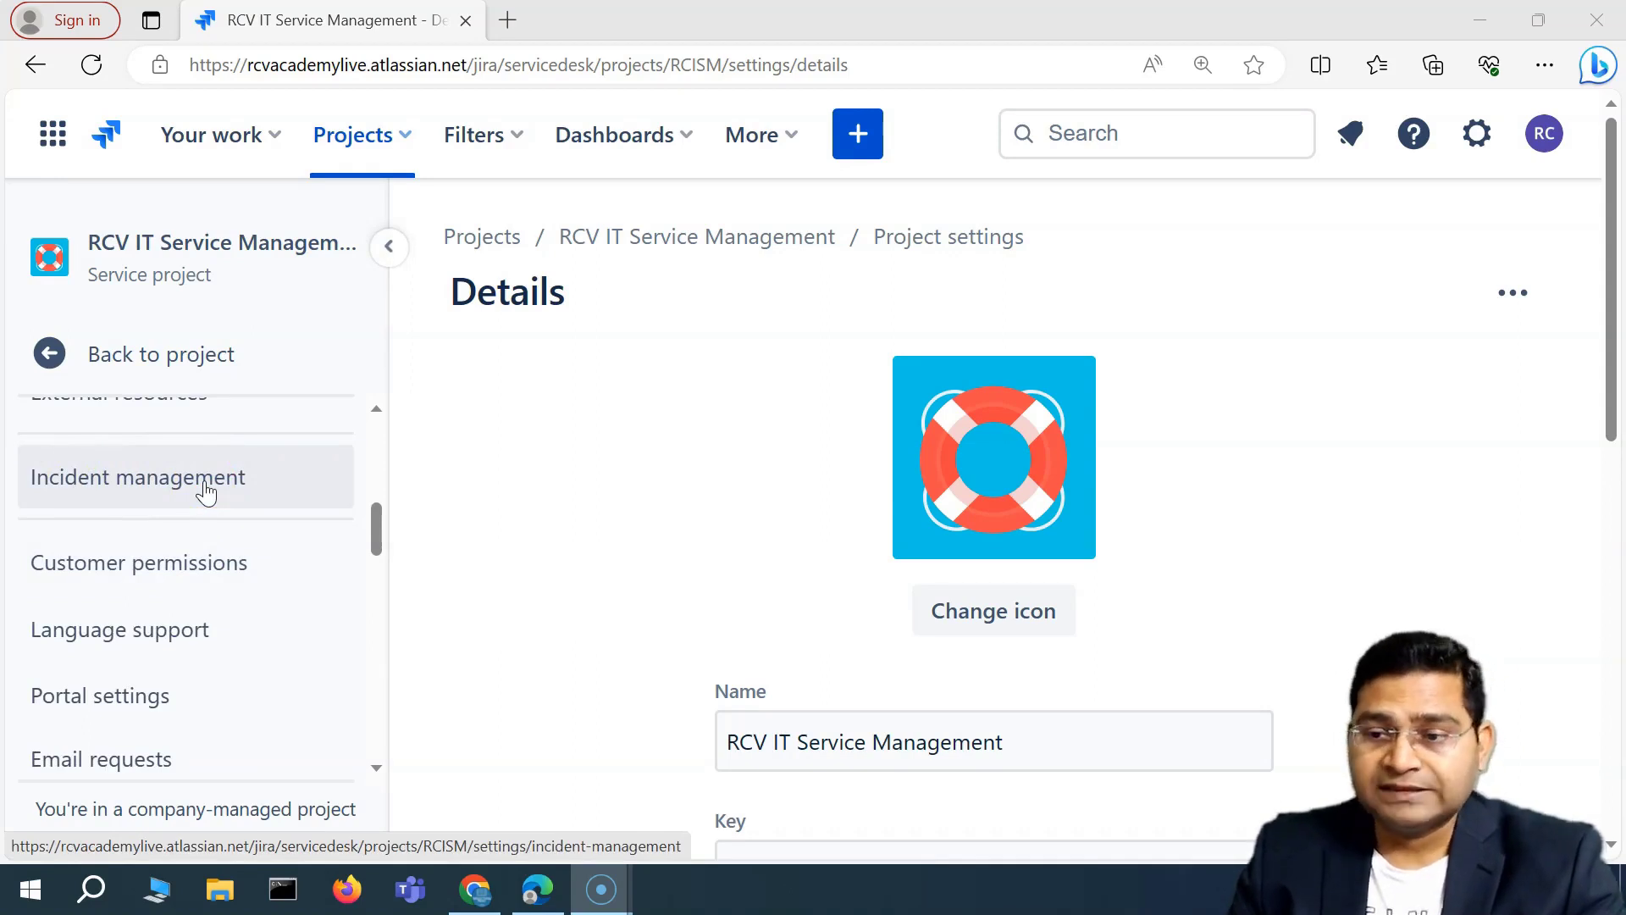
{"action": "left_click", "coordinate": [131, 562]}
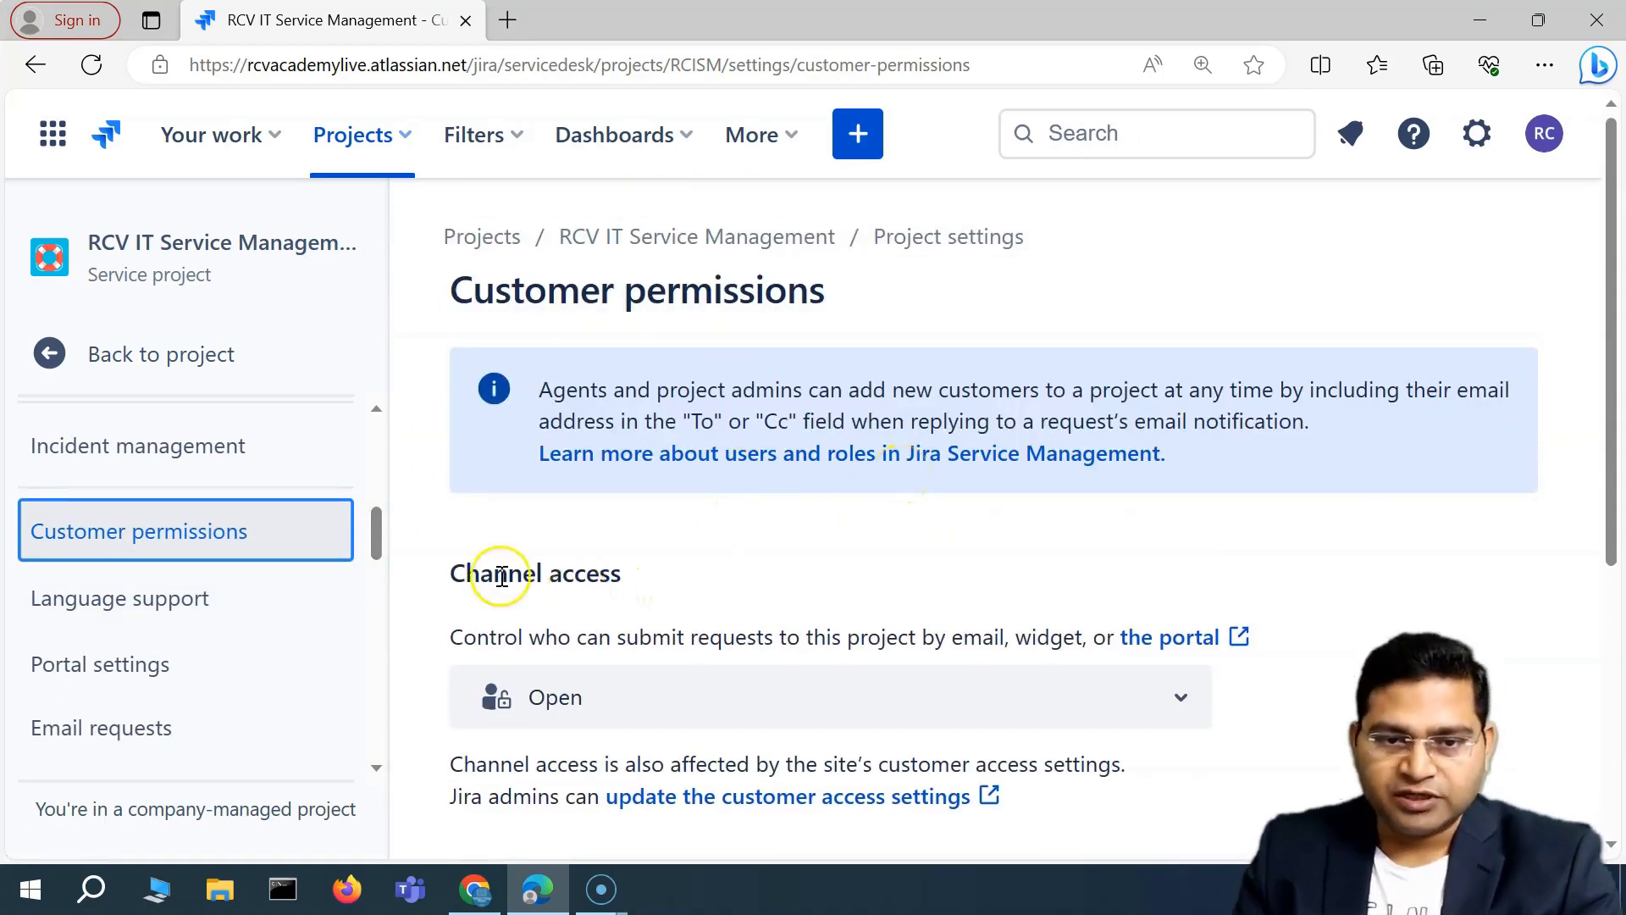
{"action": "scroll", "coordinate": [468, 521], "scroll_direction": "down", "scroll_amount": 1}
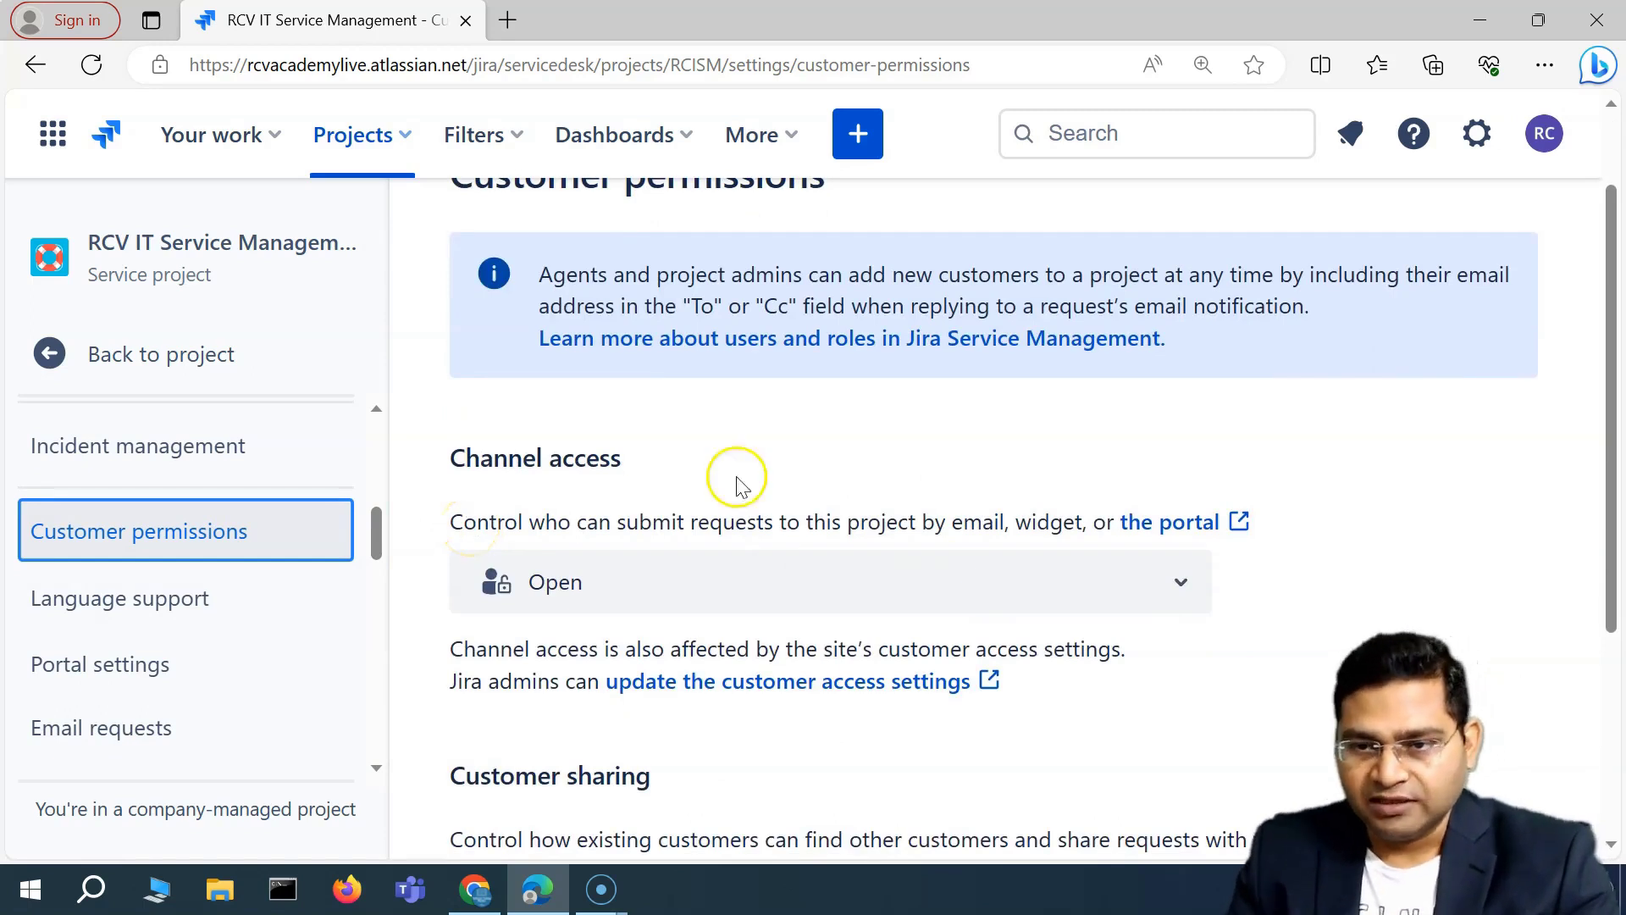
{"action": "scroll", "coordinate": [1194, 534], "scroll_direction": "up", "scroll_amount": 1}
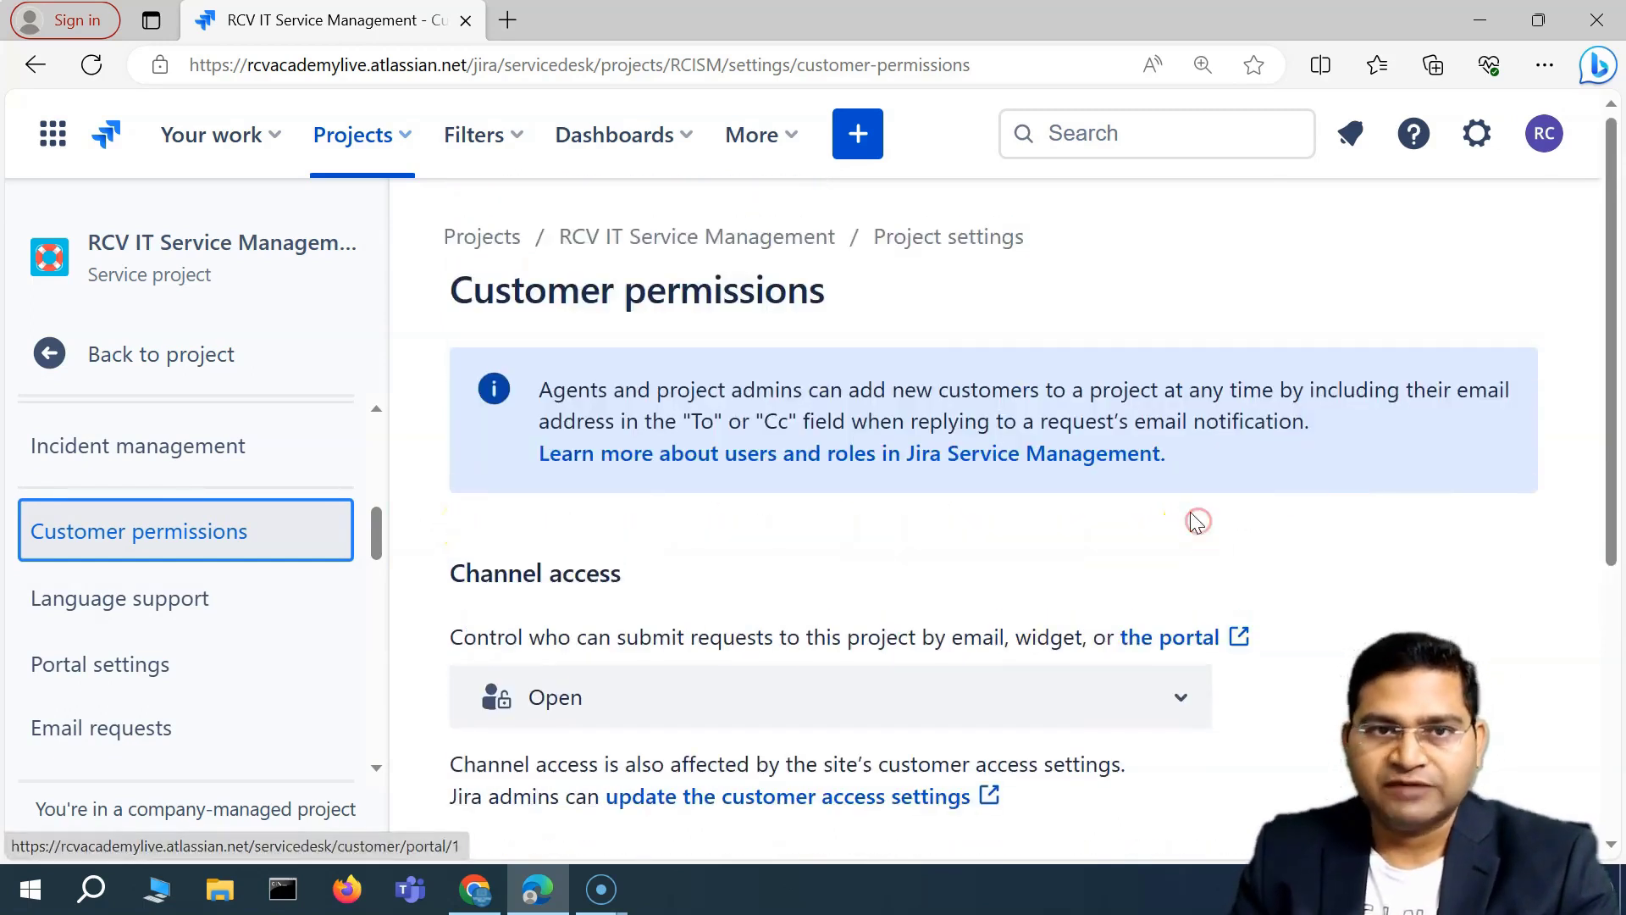
Preview the RCV Academy help center portal in a new tab, then return to the permissions tab.
{"action": "left_click", "coordinate": [1172, 635]}
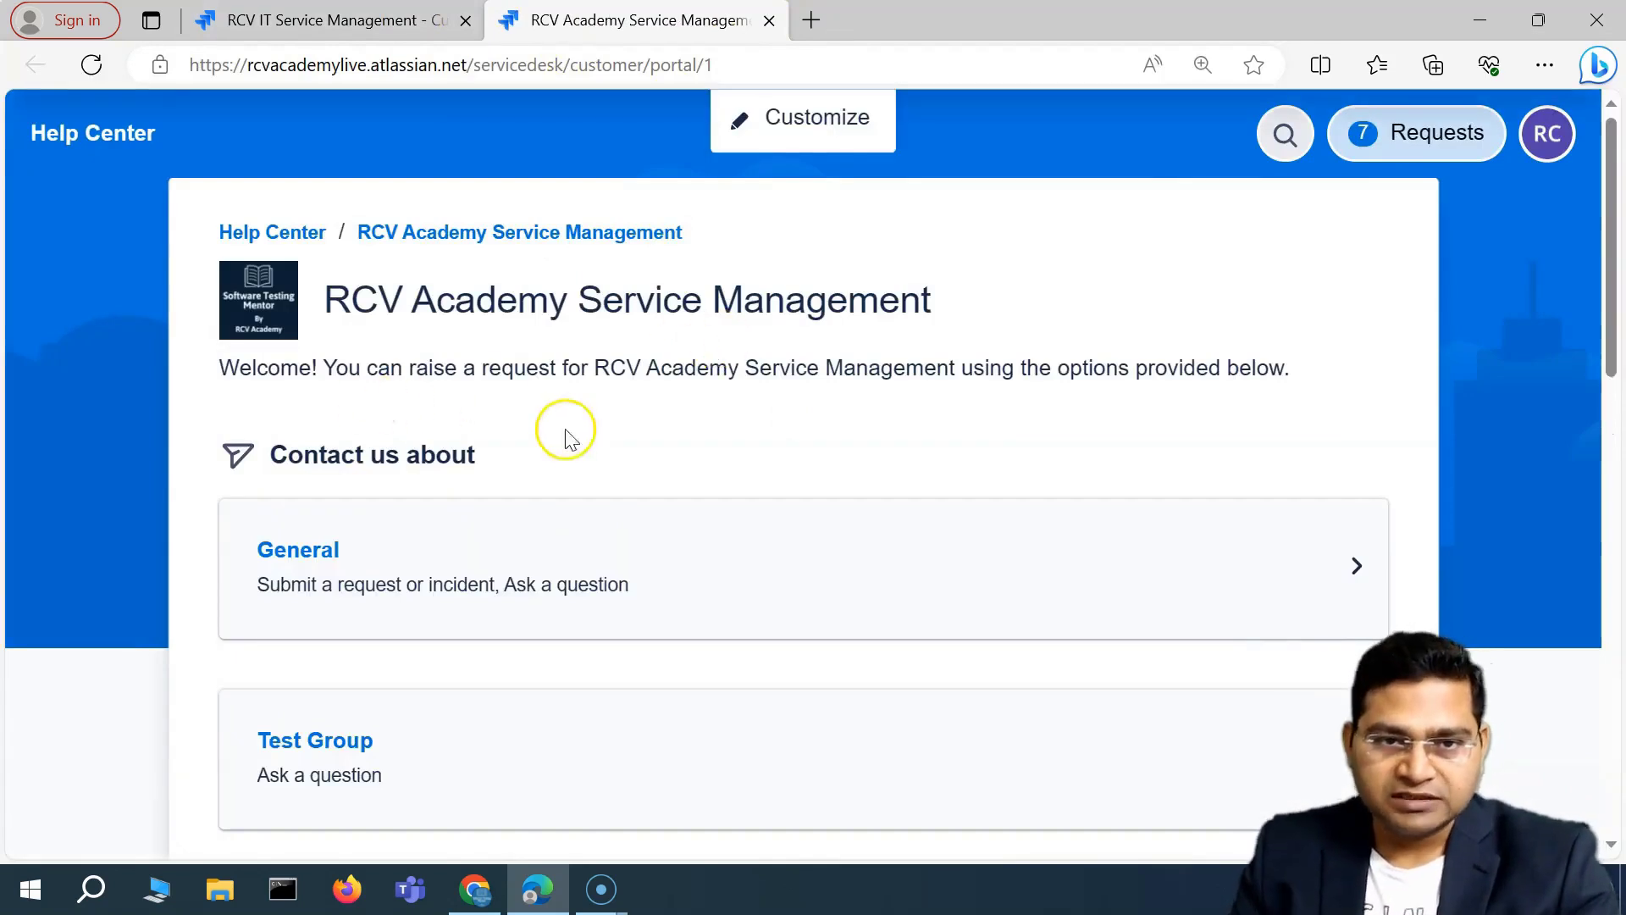
{"action": "scroll", "coordinate": [720, 432], "scroll_direction": "down", "scroll_amount": 1}
{"action": "scroll", "coordinate": [727, 442], "scroll_direction": "down", "scroll_amount": 10}
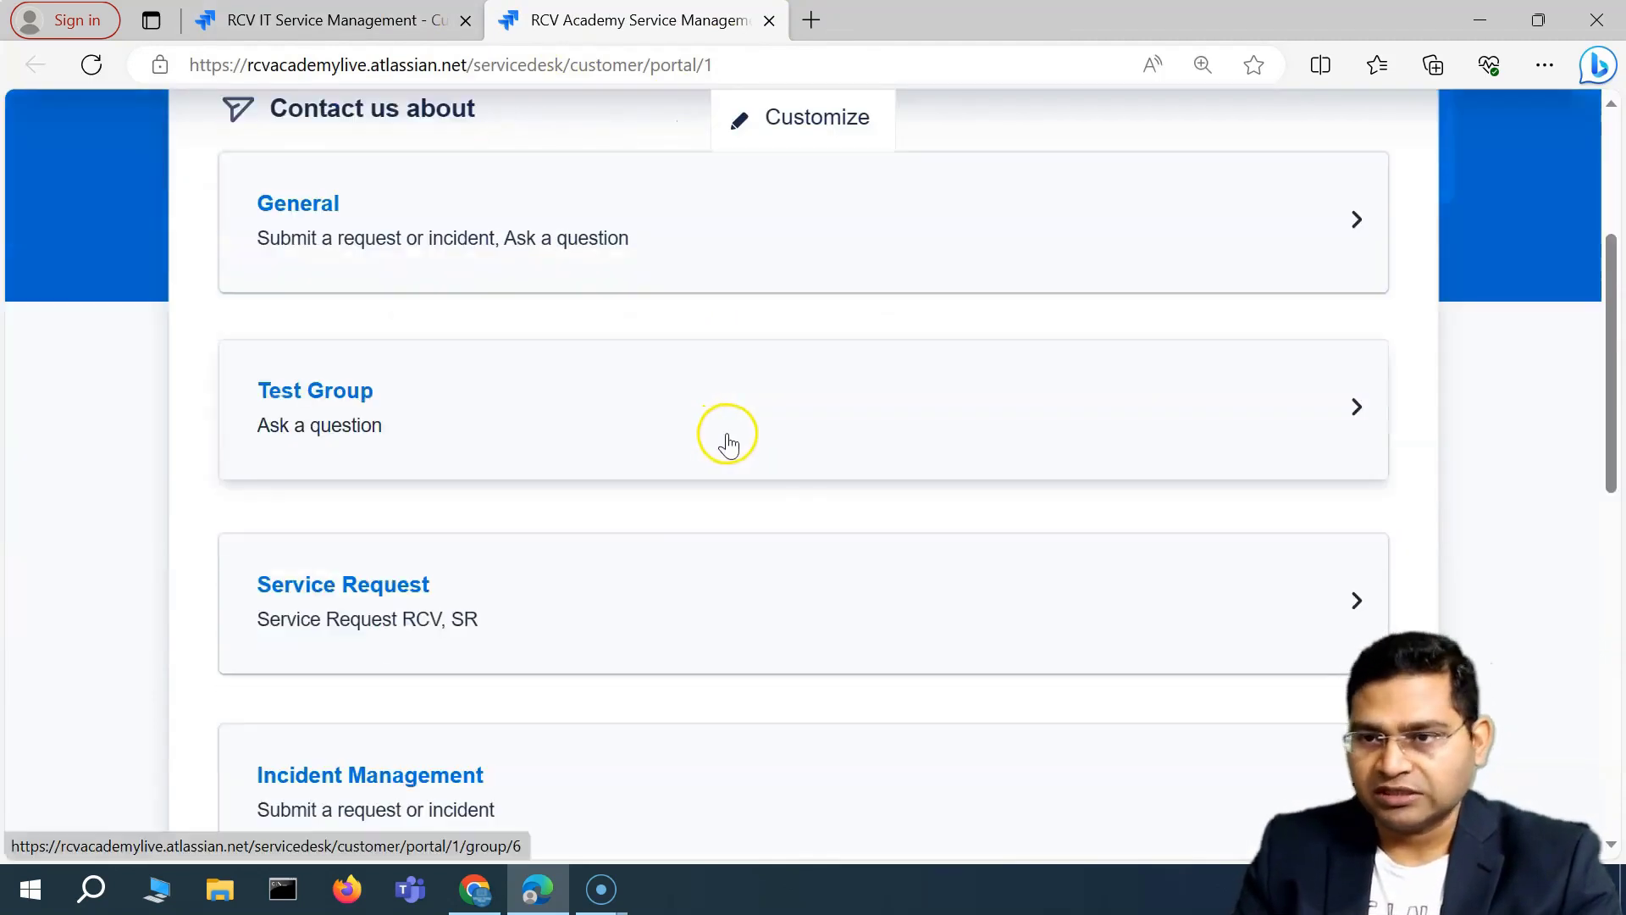
{"action": "left_click", "coordinate": [331, 24]}
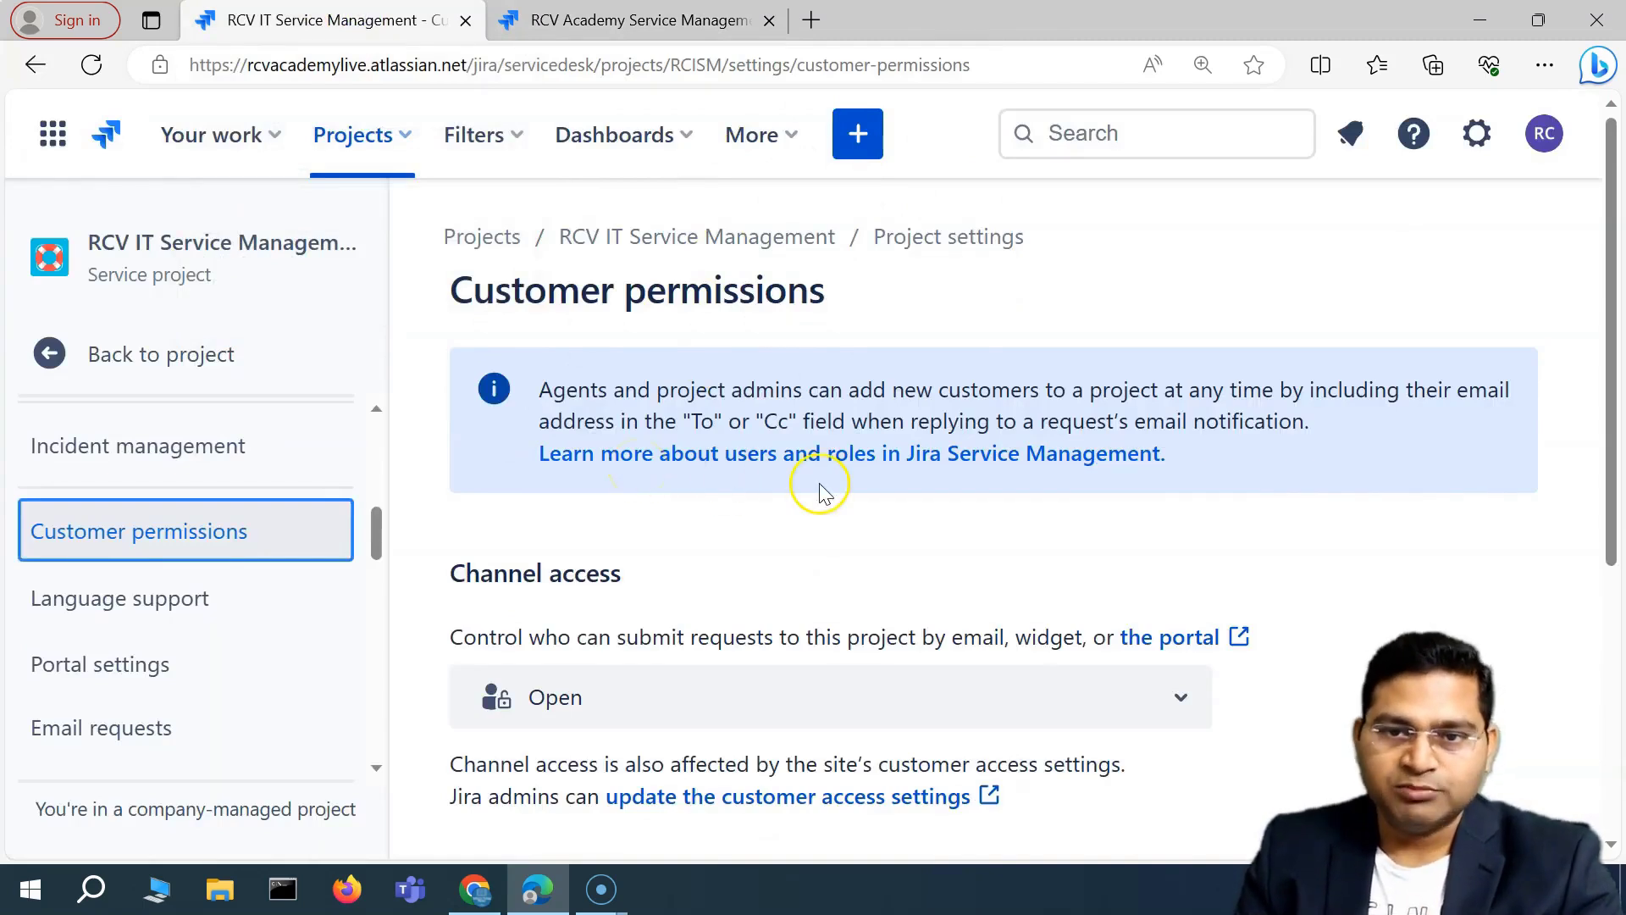
Show the Restricted and Open choices in the Channel access dropdown.
{"action": "scroll", "coordinate": [767, 517], "scroll_direction": "down", "scroll_amount": 3}
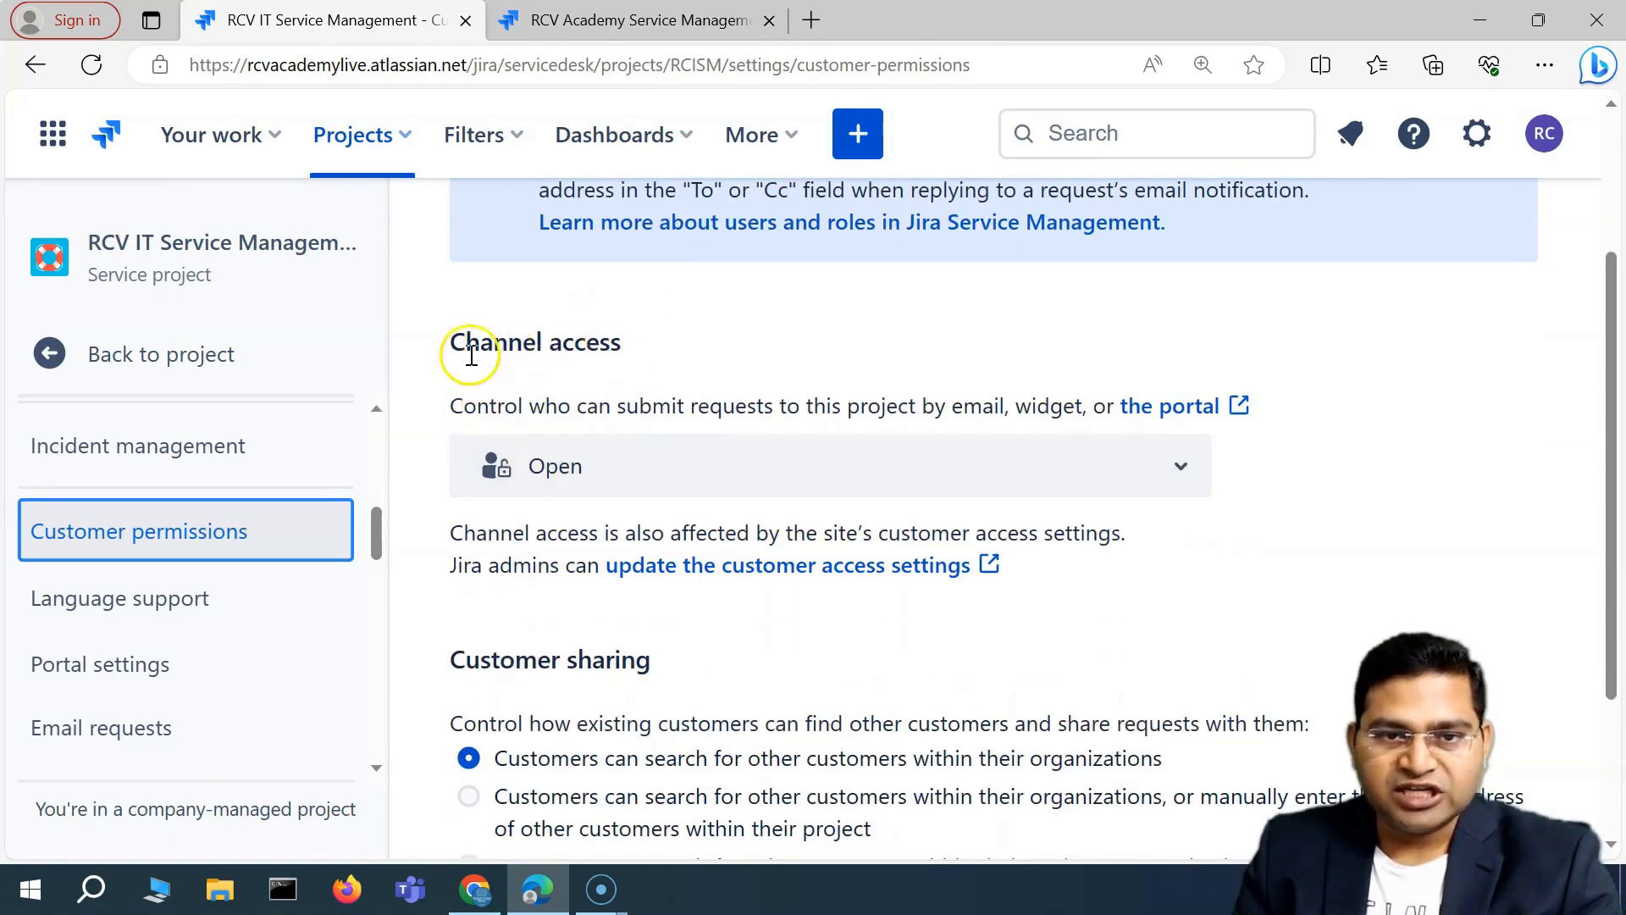
{"action": "left_click", "coordinate": [889, 484]}
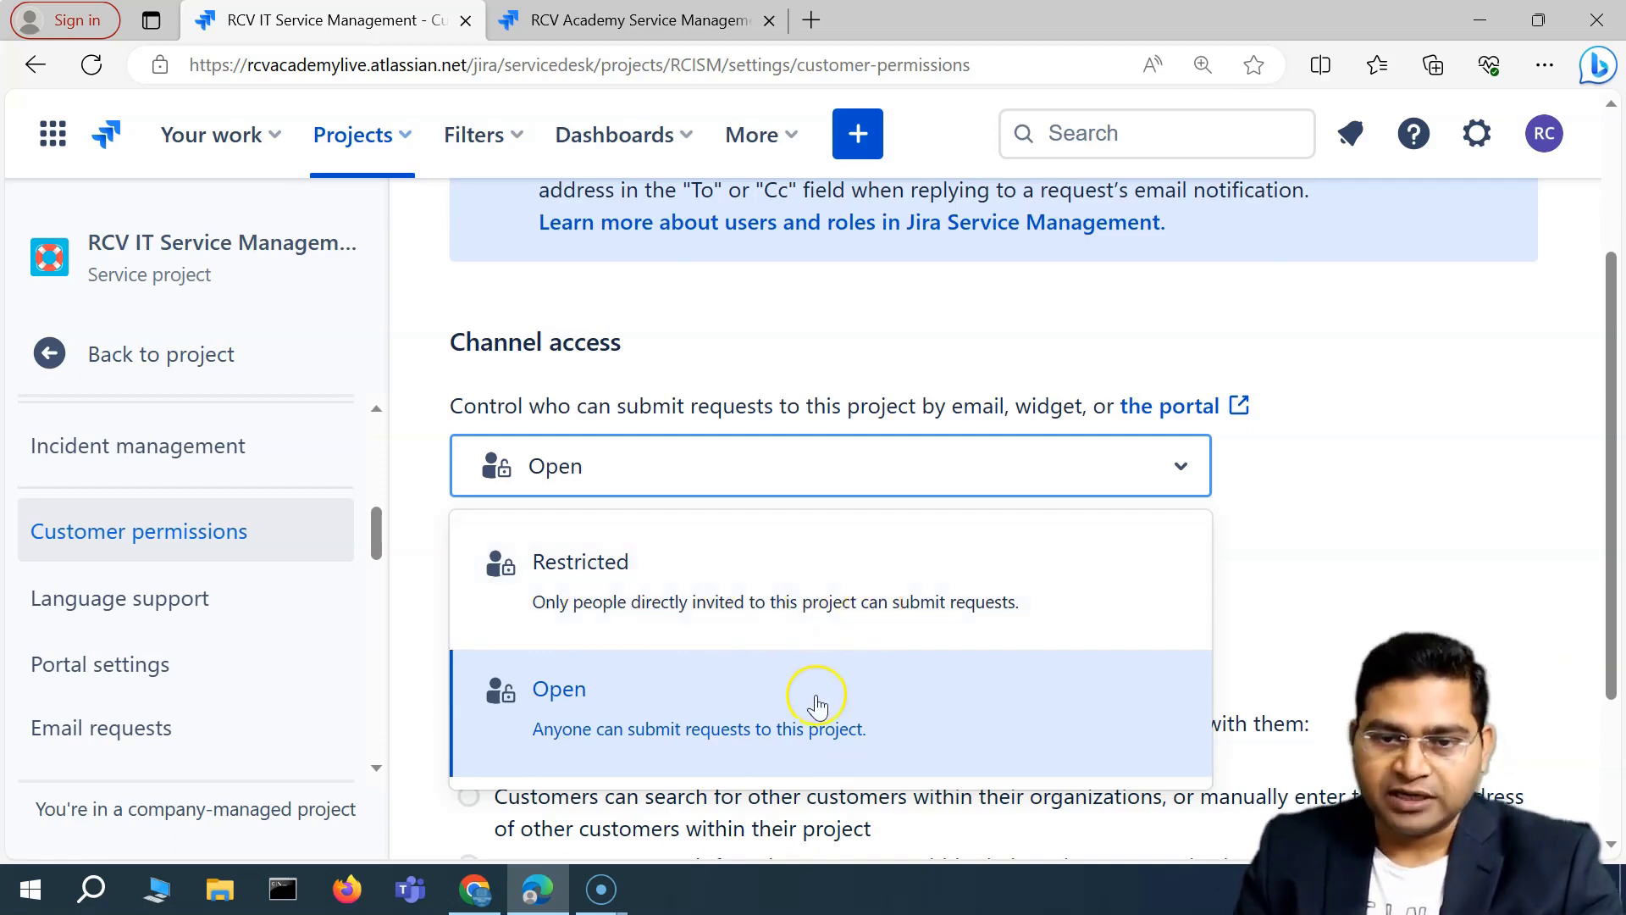
Set channel access to Restricted and check the RCV Academy customer portal tab.
{"action": "left_click", "coordinate": [830, 602]}
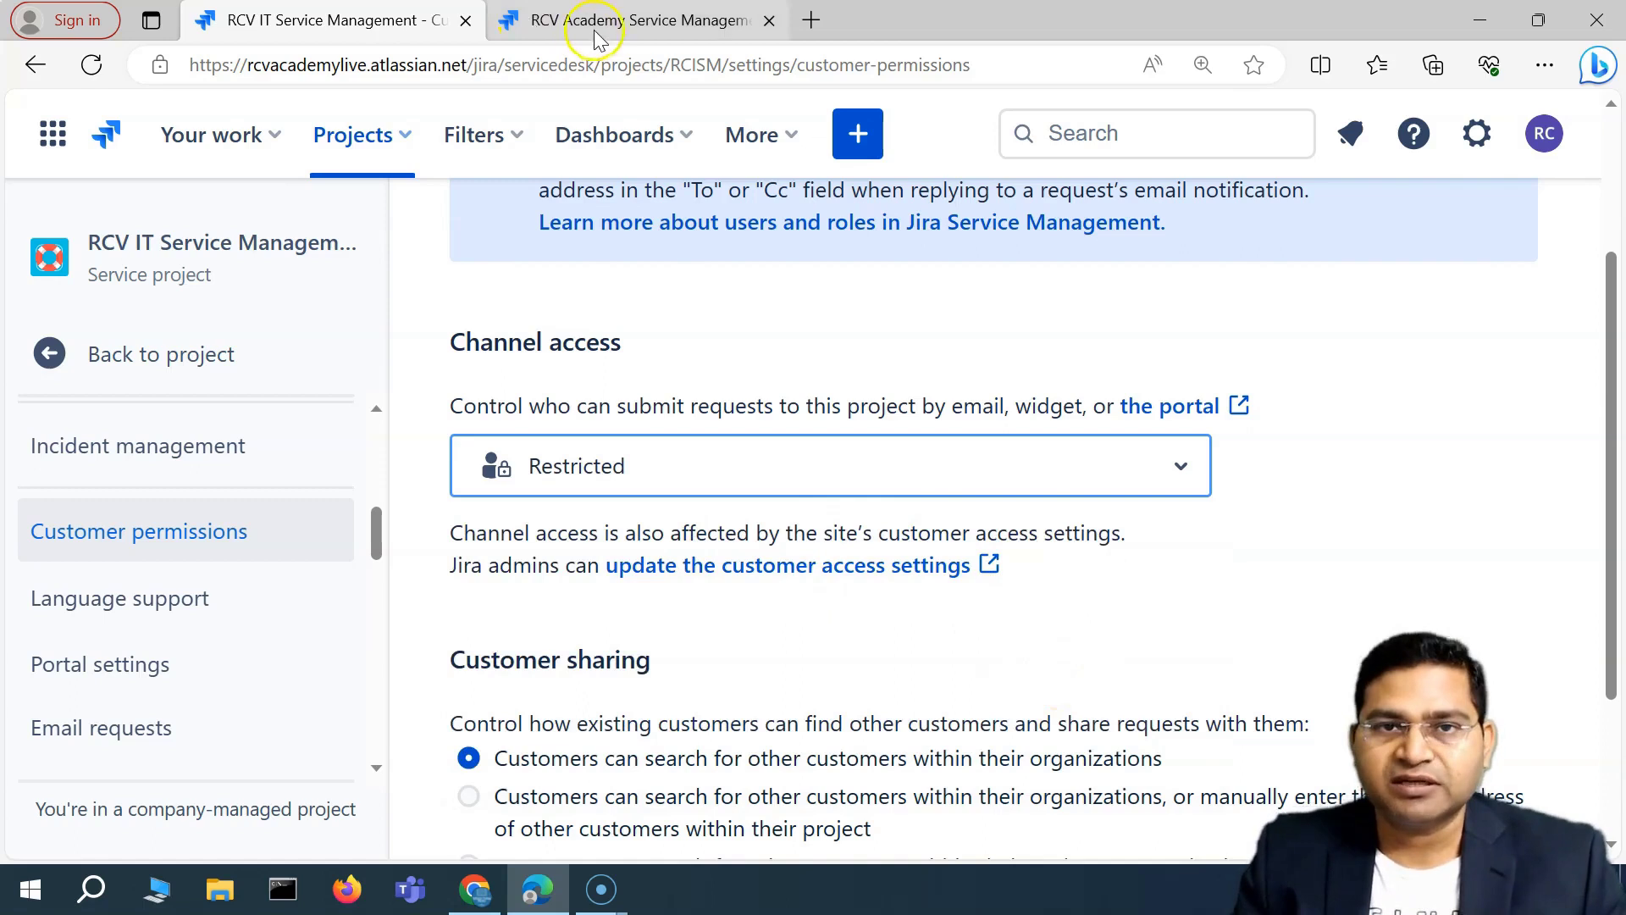
{"action": "left_click", "coordinate": [619, 25]}
{"action": "scroll", "coordinate": [854, 599], "scroll_direction": "up", "scroll_amount": 5}
{"action": "scroll", "coordinate": [853, 599], "scroll_direction": "up", "scroll_amount": 6}
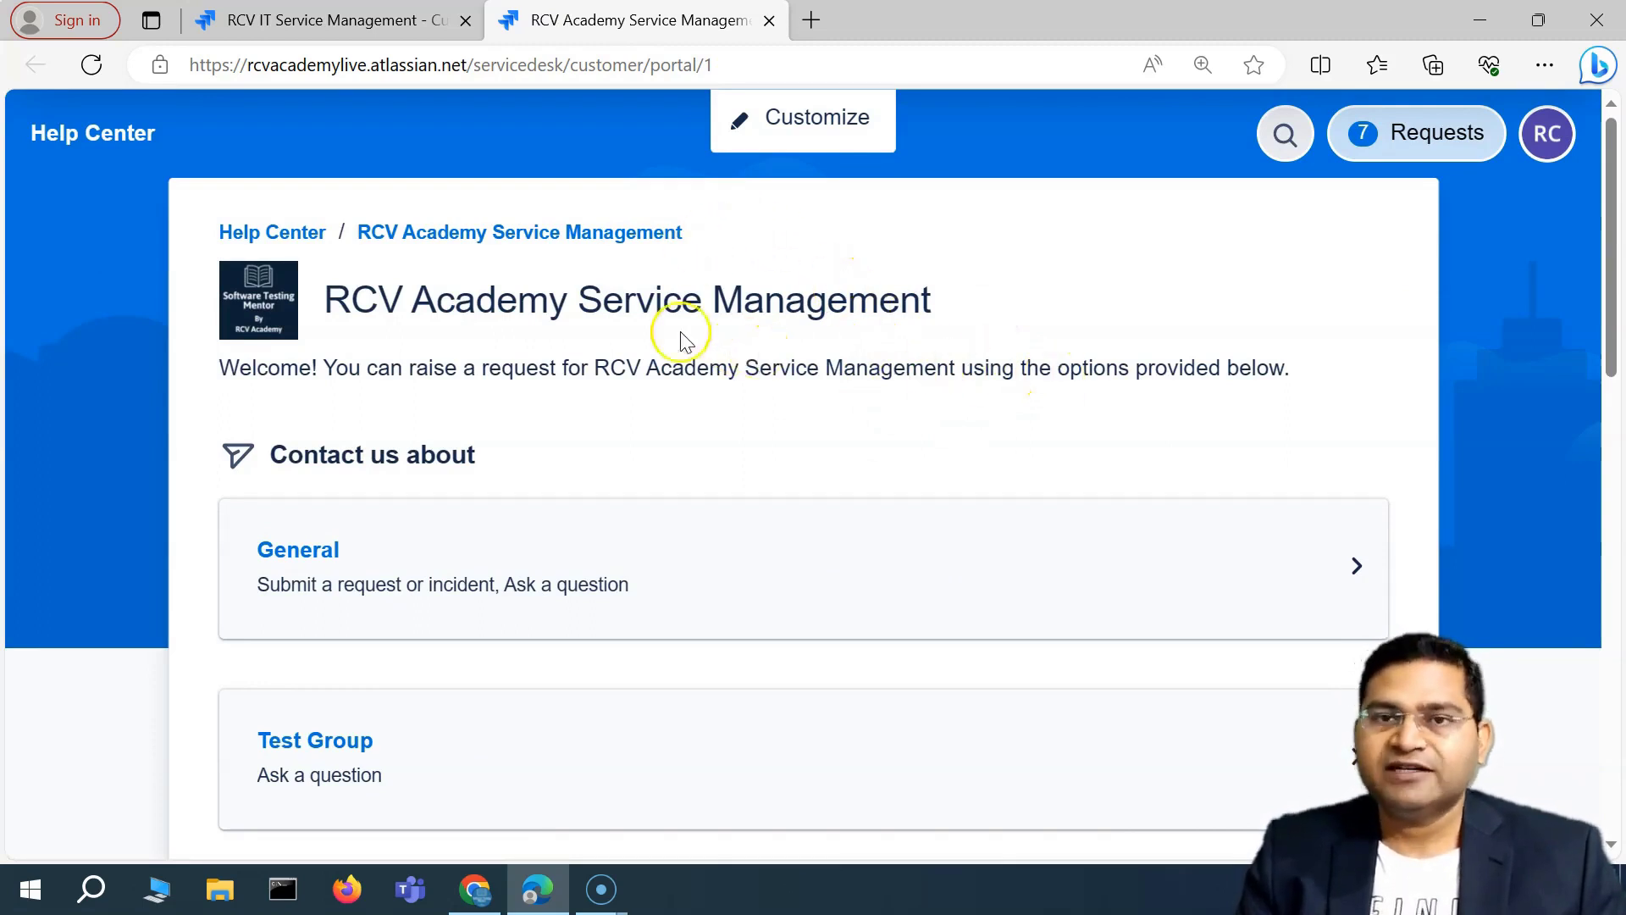
Back on the Customer permissions tab, set Channel access to Open again.
{"action": "left_click", "coordinate": [309, 23]}
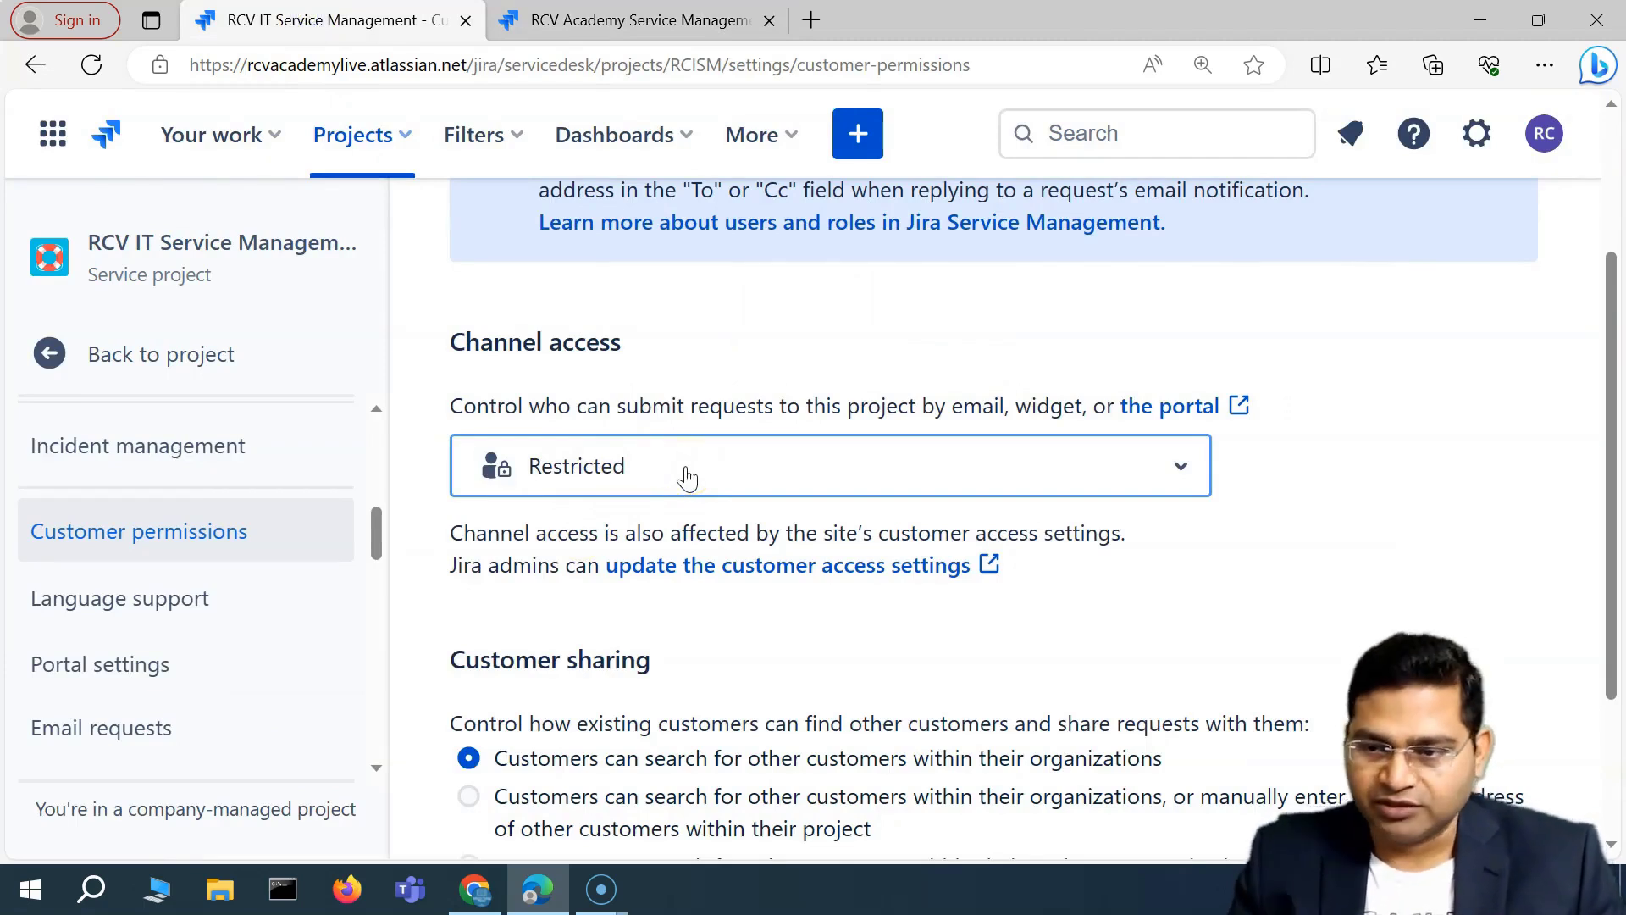
{"action": "left_click", "coordinate": [749, 471]}
{"action": "left_click", "coordinate": [634, 725]}
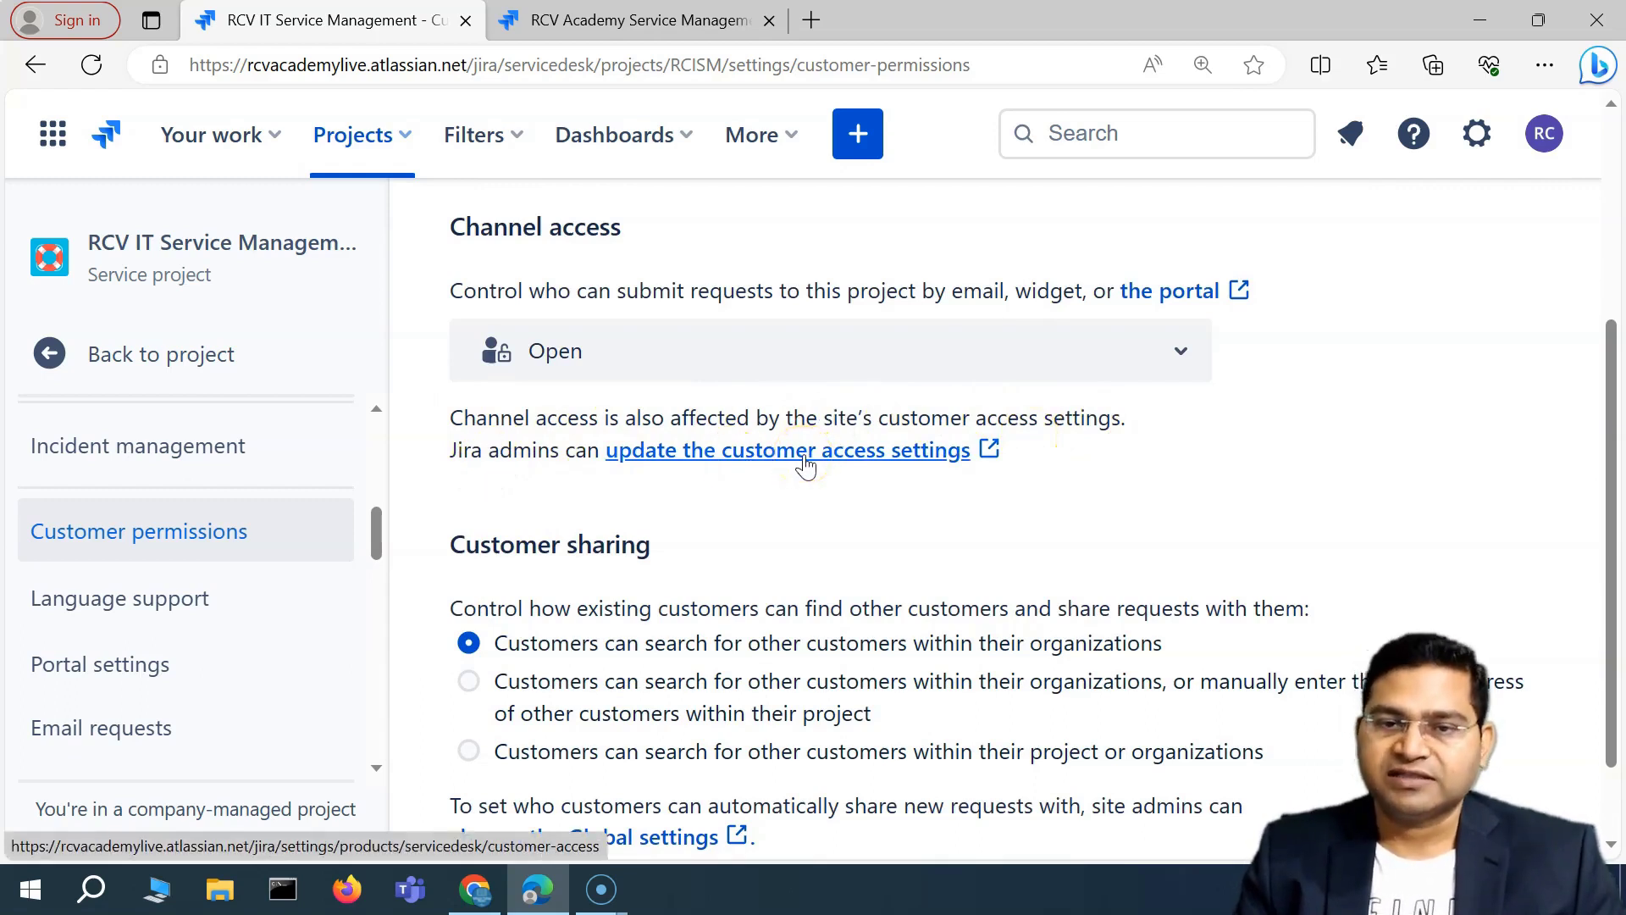
Open the site-wide Customer access settings in a new tab and review Account types and Portal access.
{"action": "left_click", "coordinate": [804, 464]}
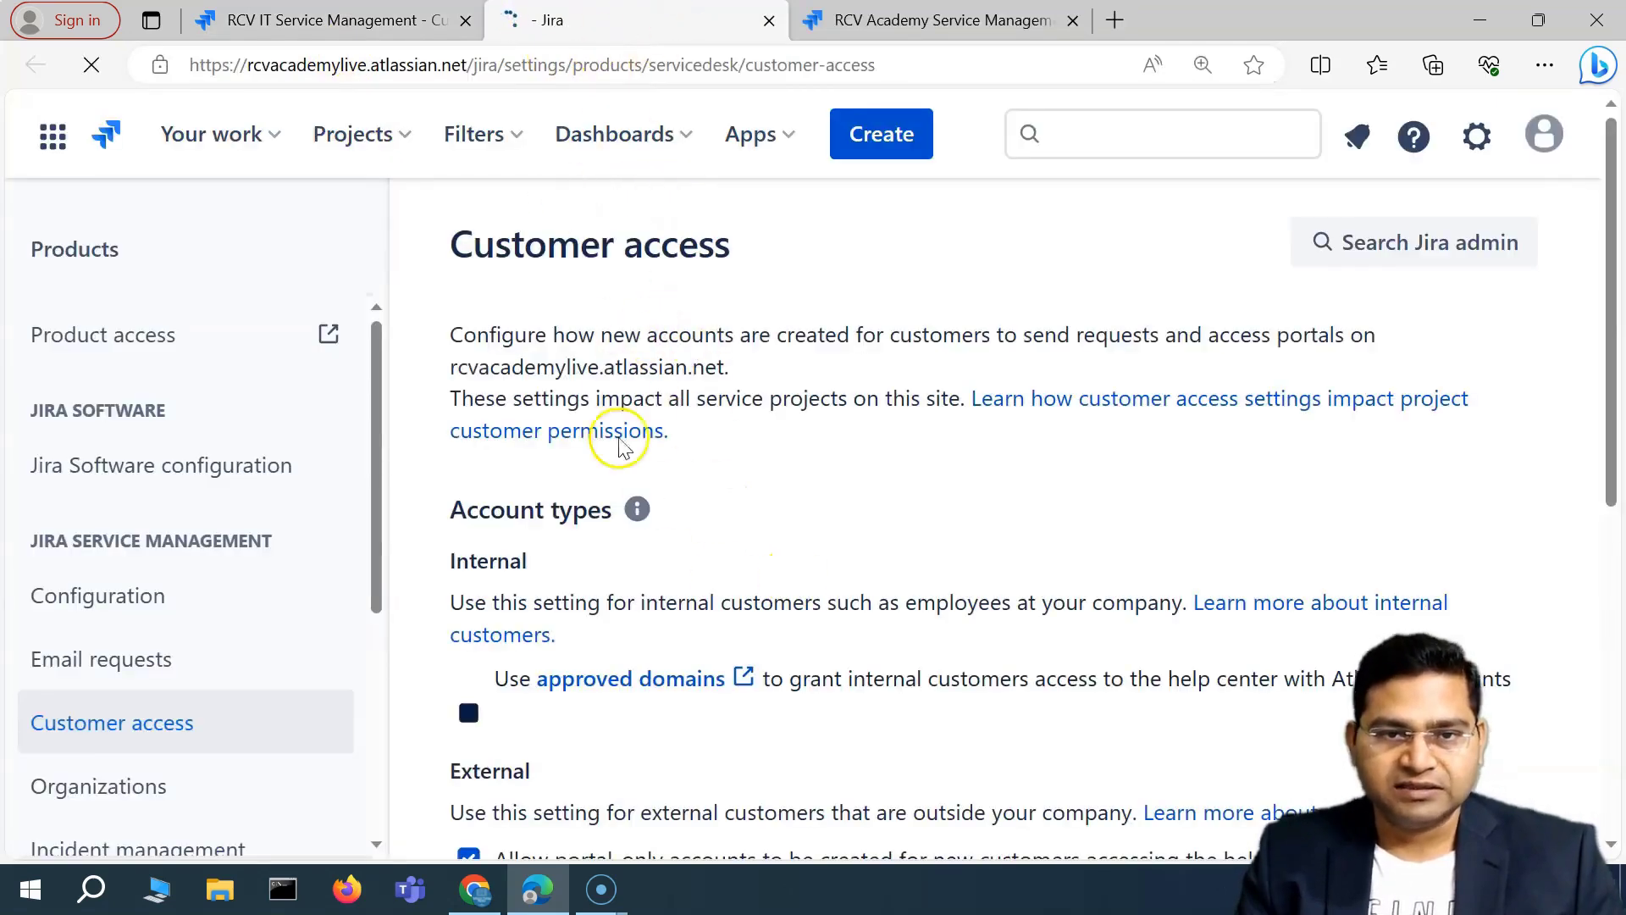
{"action": "scroll", "coordinate": [593, 508], "scroll_direction": "down", "scroll_amount": 3}
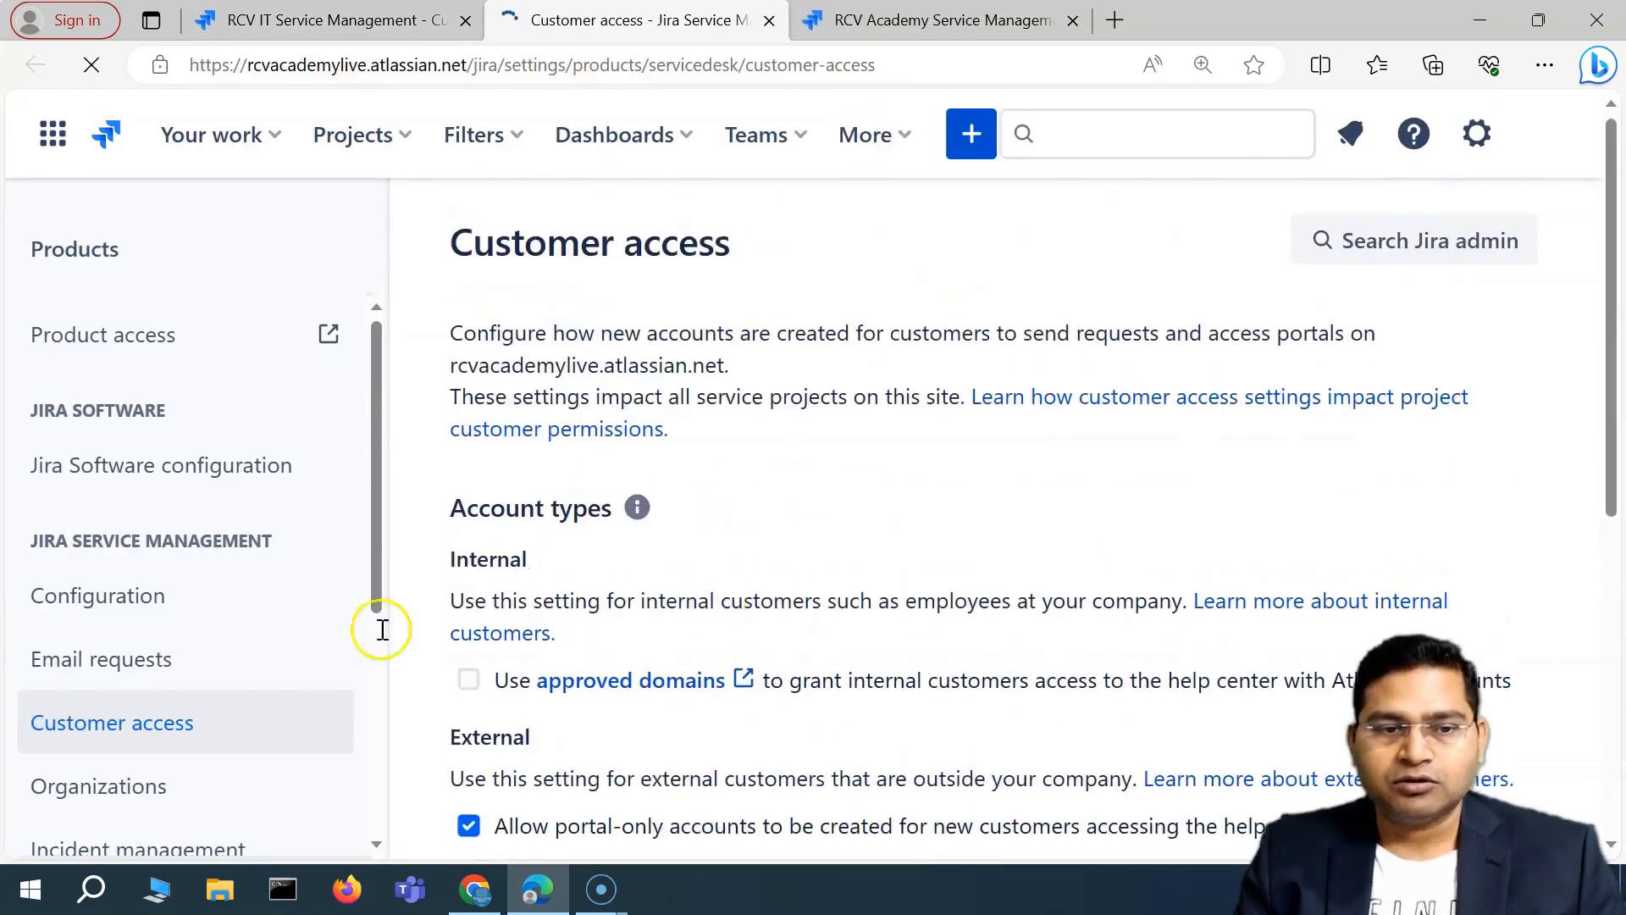
{"action": "scroll", "coordinate": [240, 718], "scroll_direction": "down", "scroll_amount": 2}
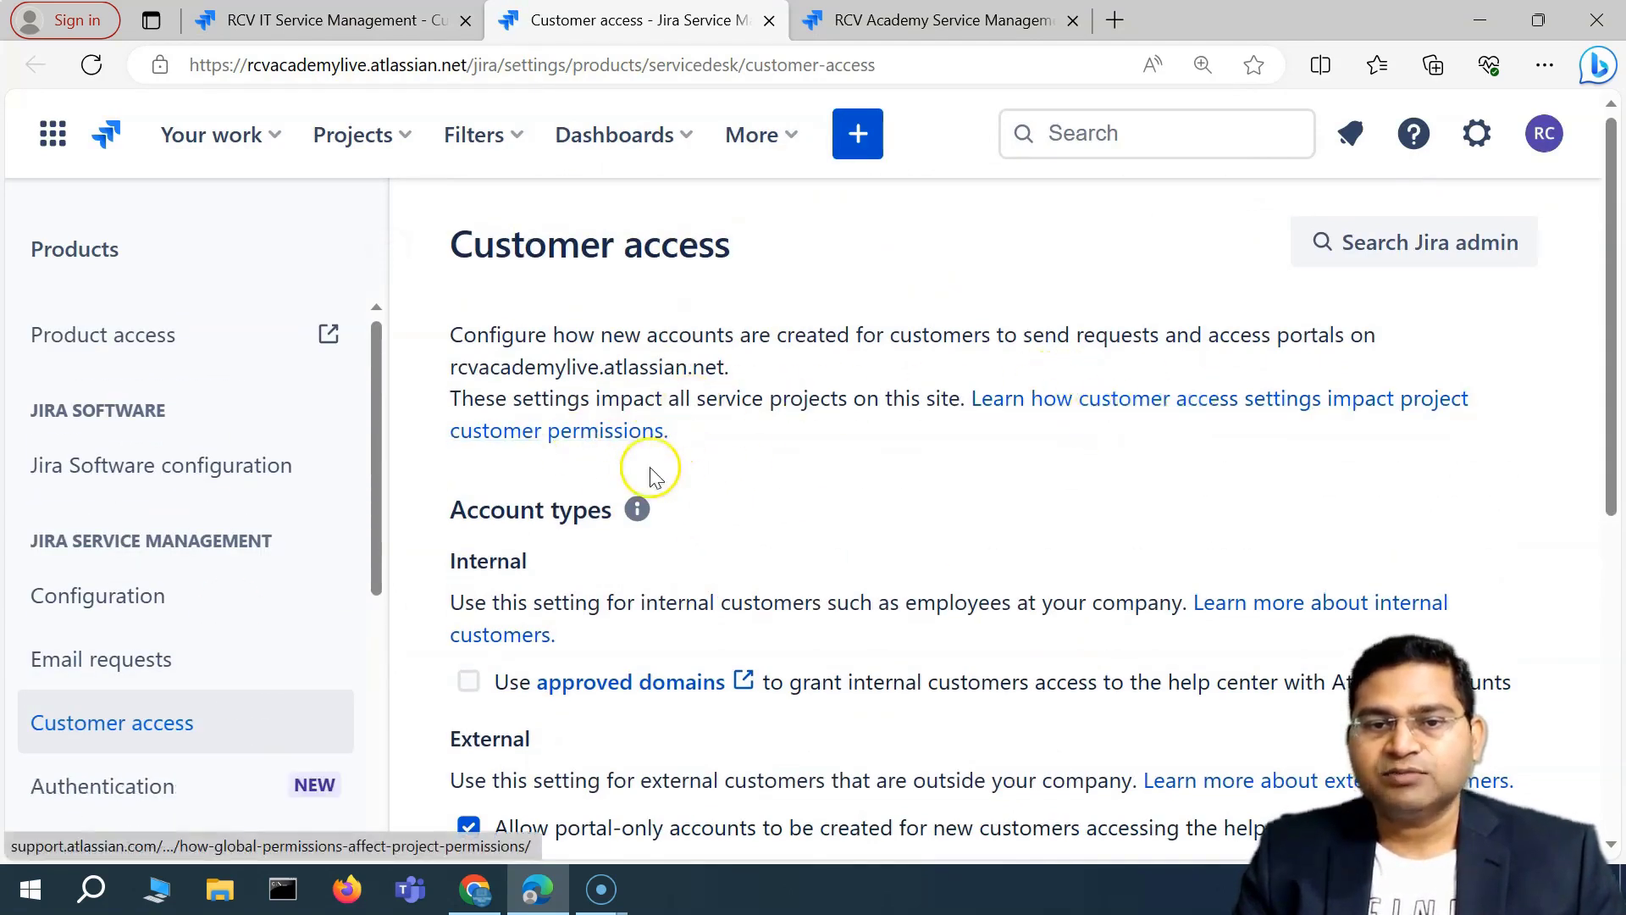
{"action": "scroll", "coordinate": [936, 555], "scroll_direction": "down", "scroll_amount": 6}
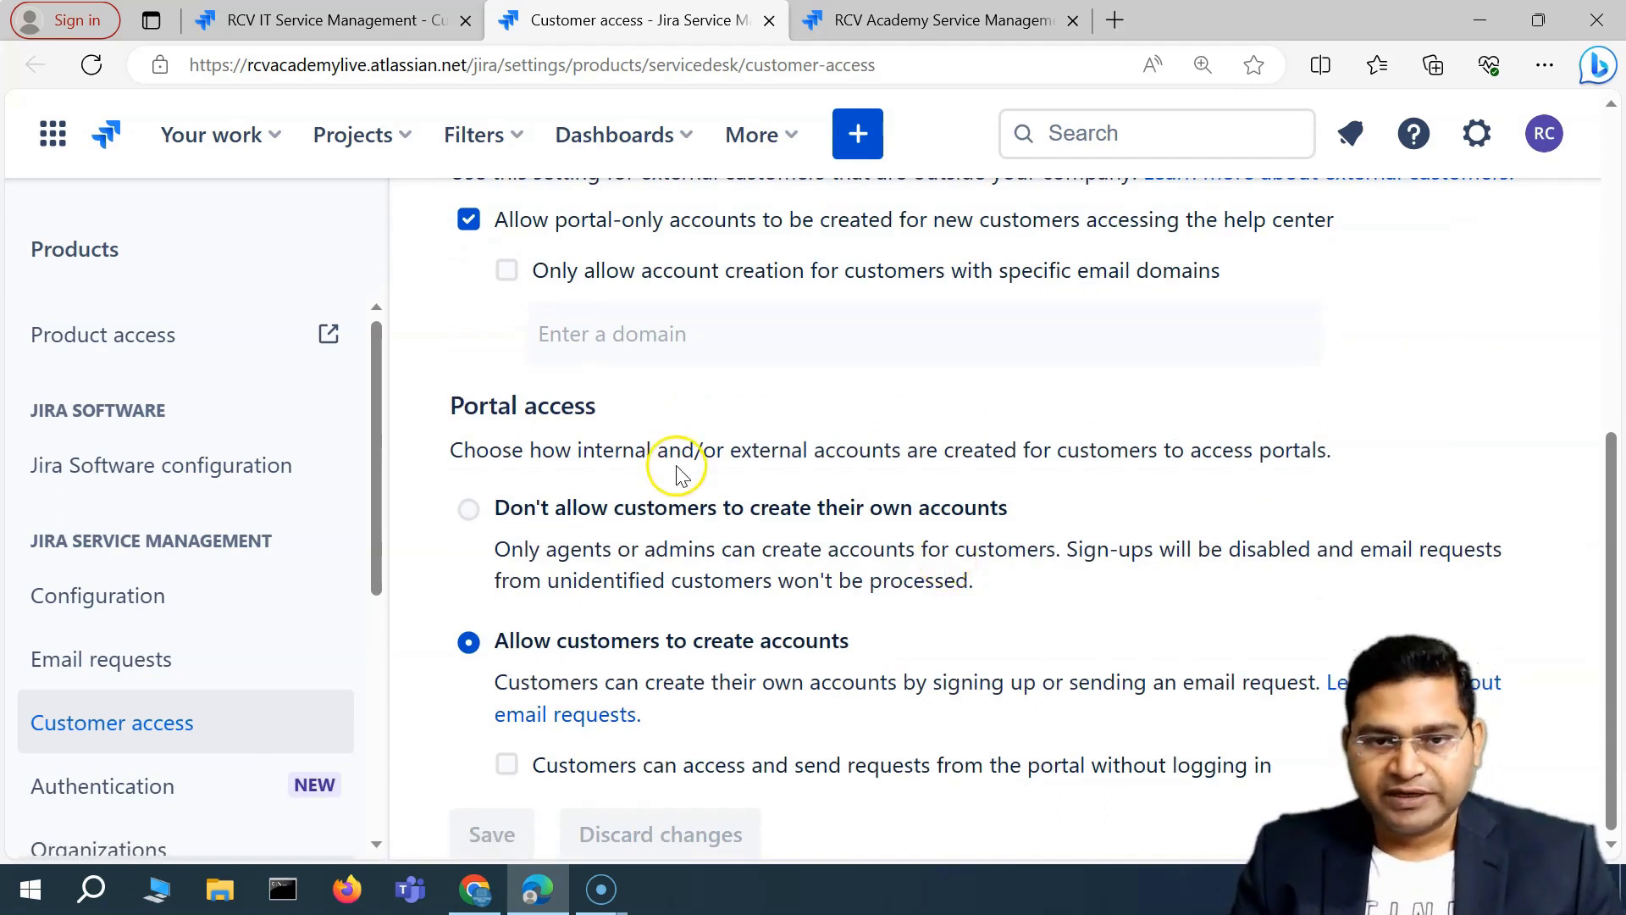
{"action": "scroll", "coordinate": [853, 546], "scroll_direction": "up", "scroll_amount": 3}
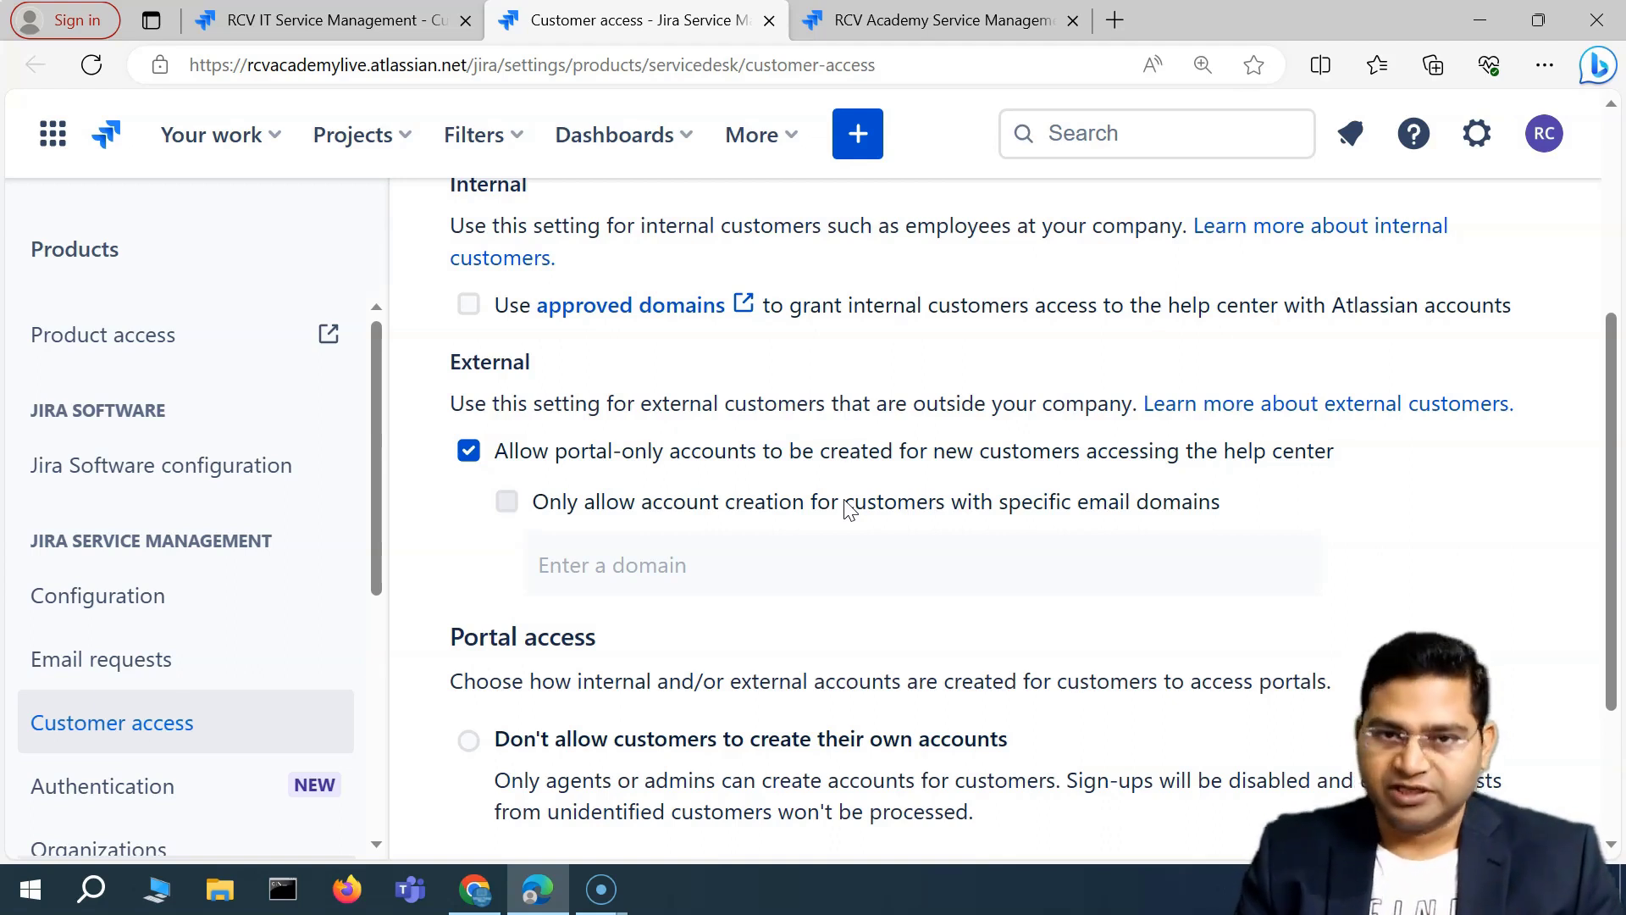
{"action": "scroll", "coordinate": [726, 462], "scroll_direction": "up", "scroll_amount": 5}
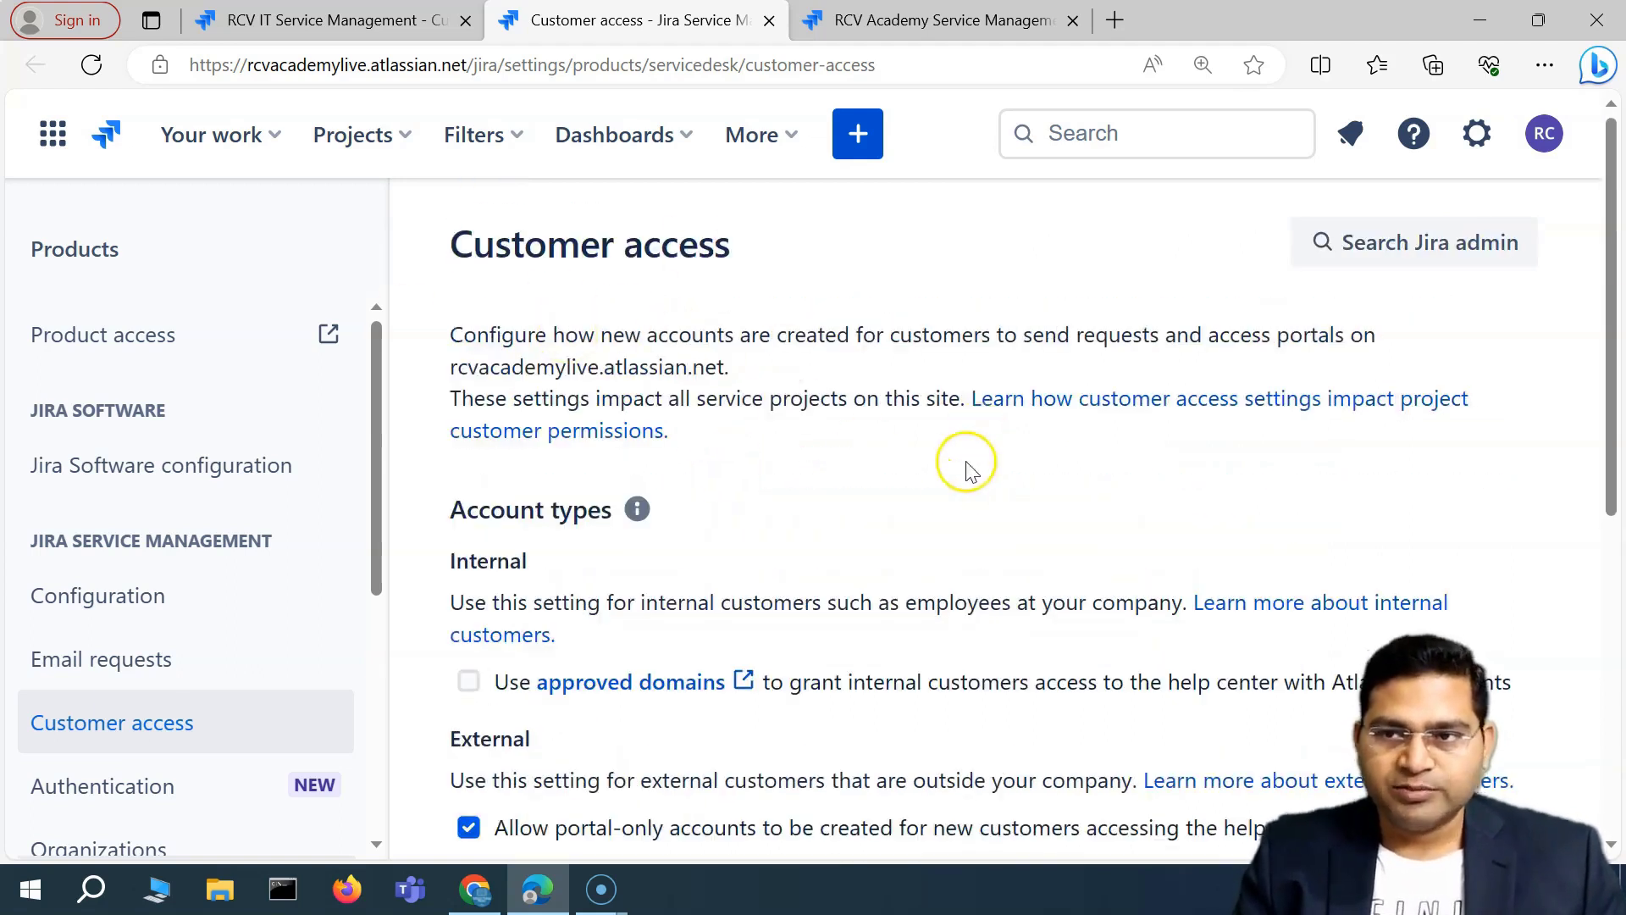
Highlight the internal customers description under Account types for emphasis.
{"action": "scroll", "coordinate": [791, 429], "scroll_direction": "down", "scroll_amount": 2}
{"action": "scroll", "coordinate": [1101, 381], "scroll_direction": "up", "scroll_amount": 2}
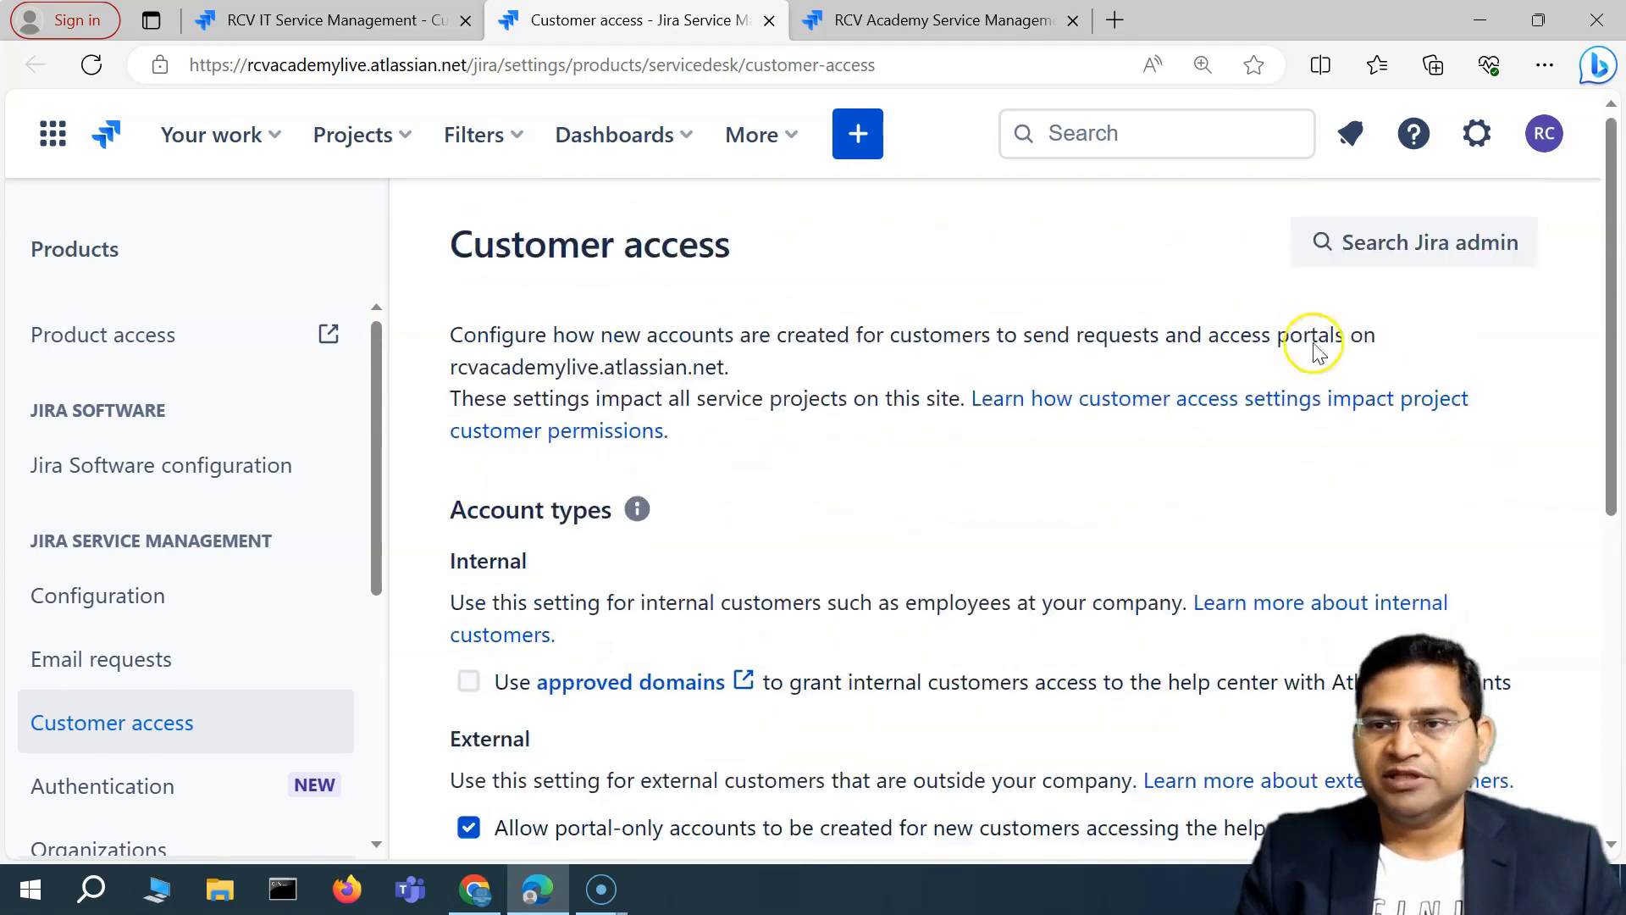
{"action": "scroll", "coordinate": [593, 551], "scroll_direction": "down", "scroll_amount": 1}
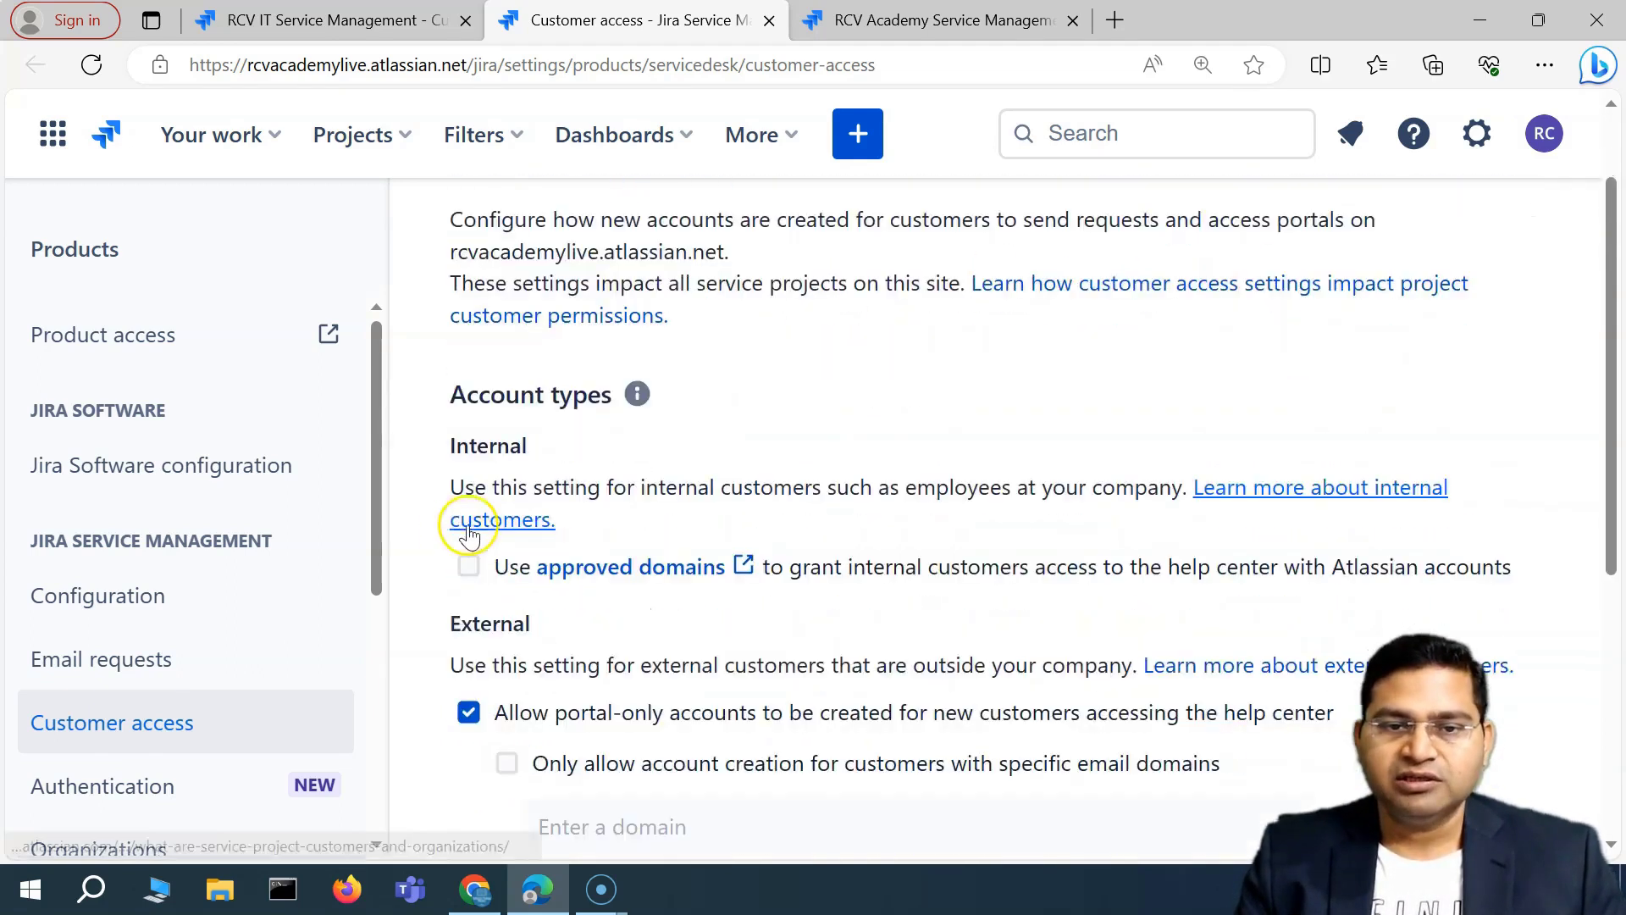
{"action": "scroll", "coordinate": [669, 355], "scroll_direction": "up", "scroll_amount": 1}
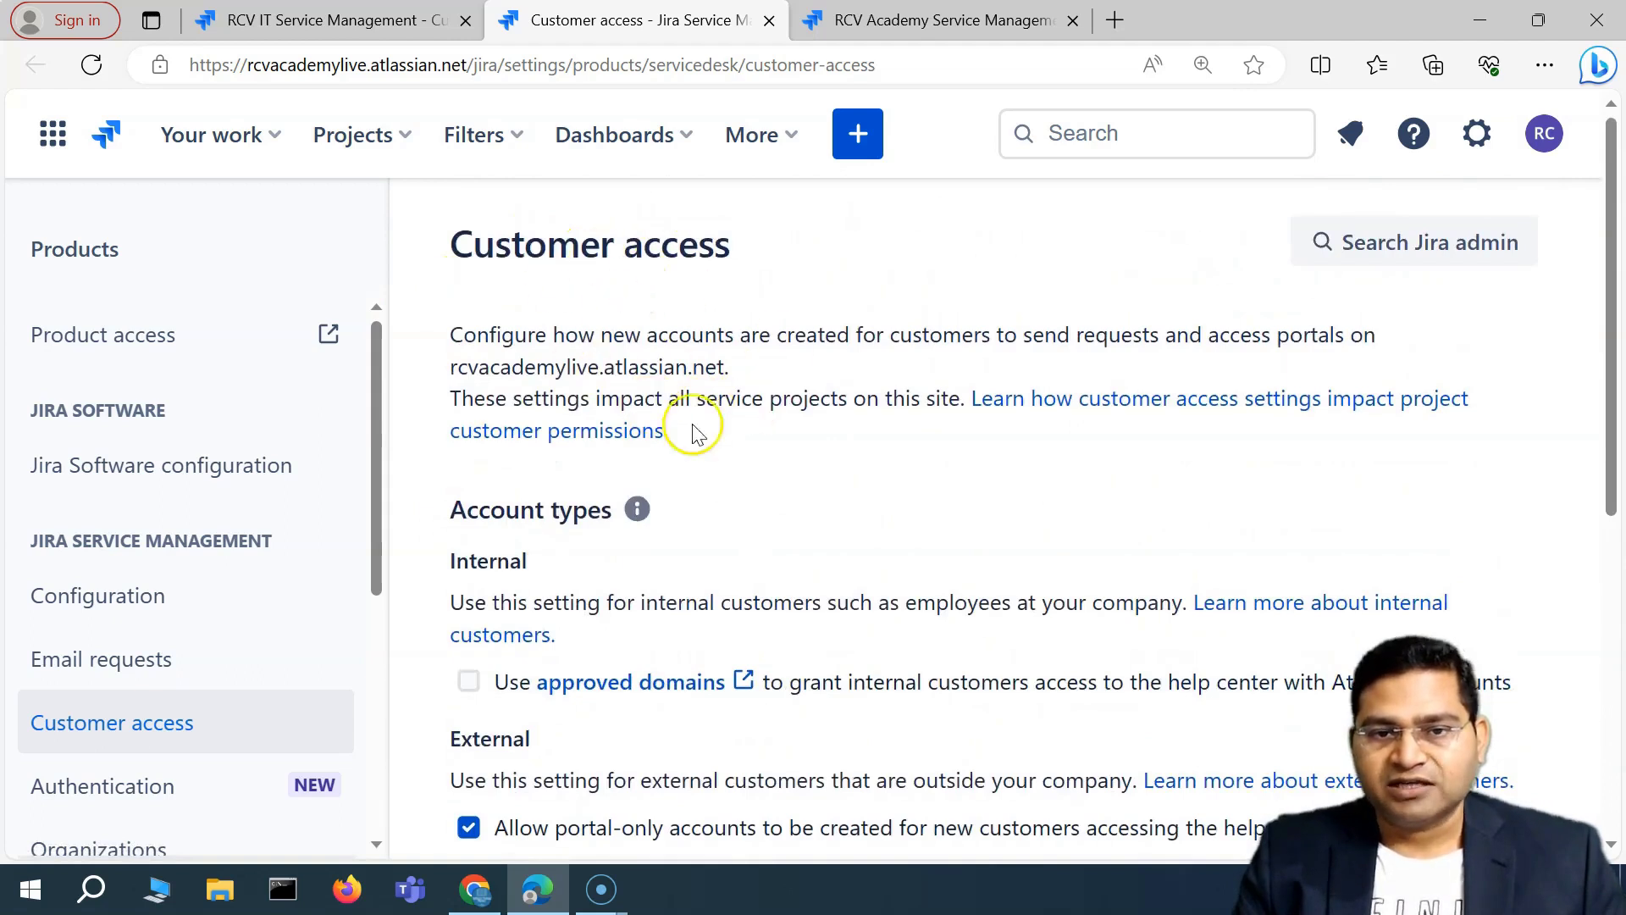
{"action": "scroll", "coordinate": [693, 432], "scroll_direction": "down", "scroll_amount": 2}
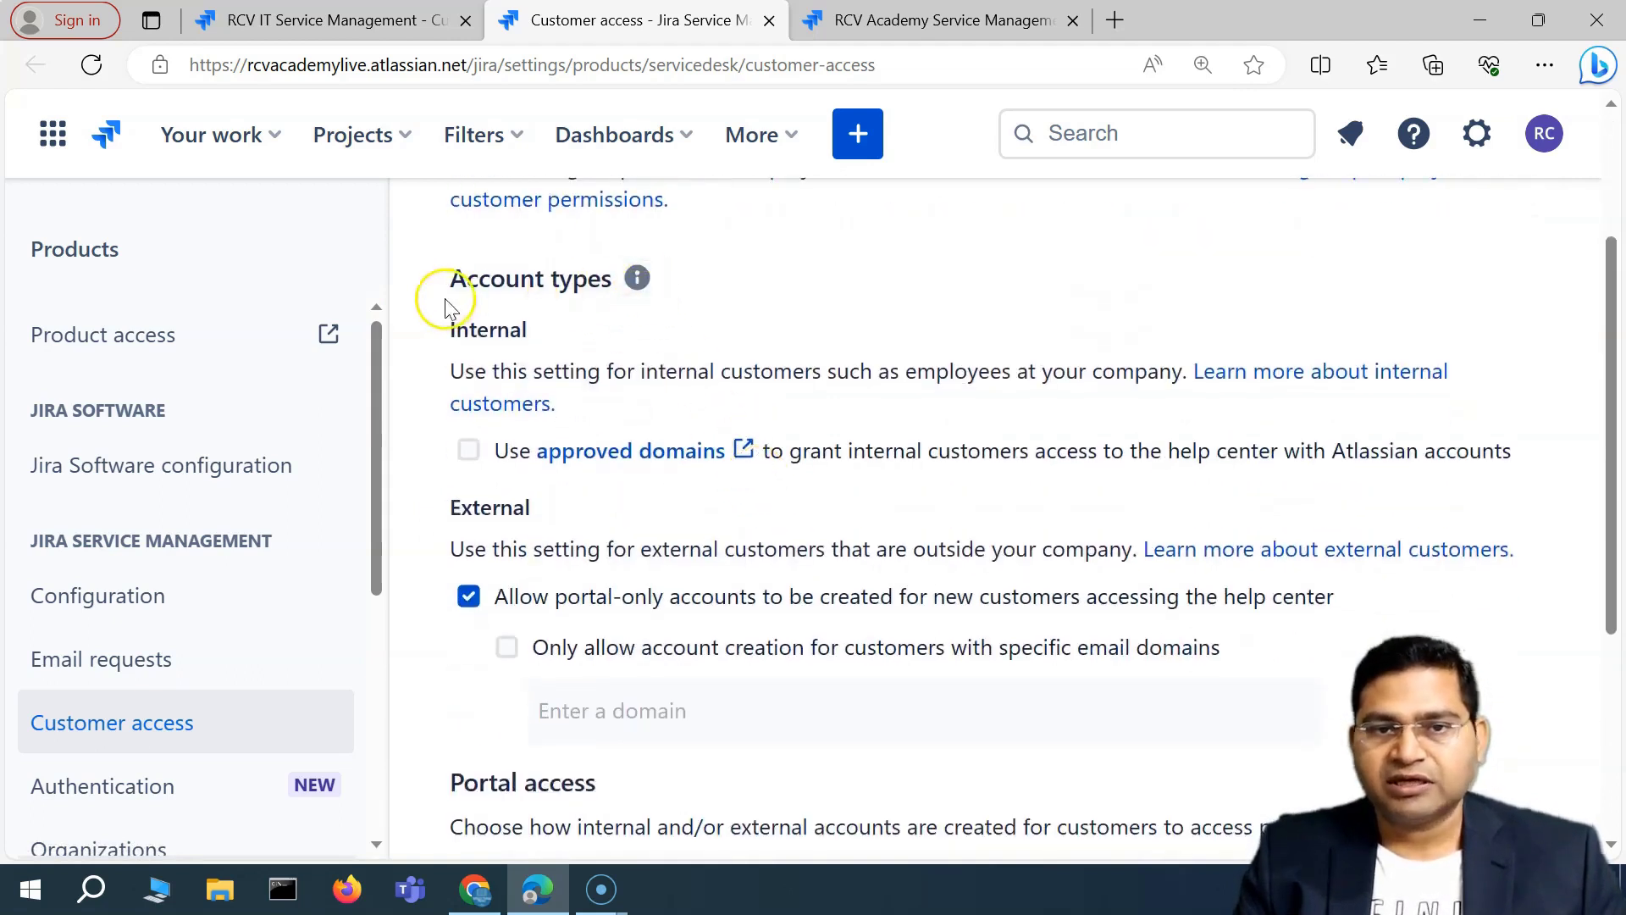
{"action": "left_click_drag", "start_coordinate": [450, 371], "coordinate": [637, 374]}
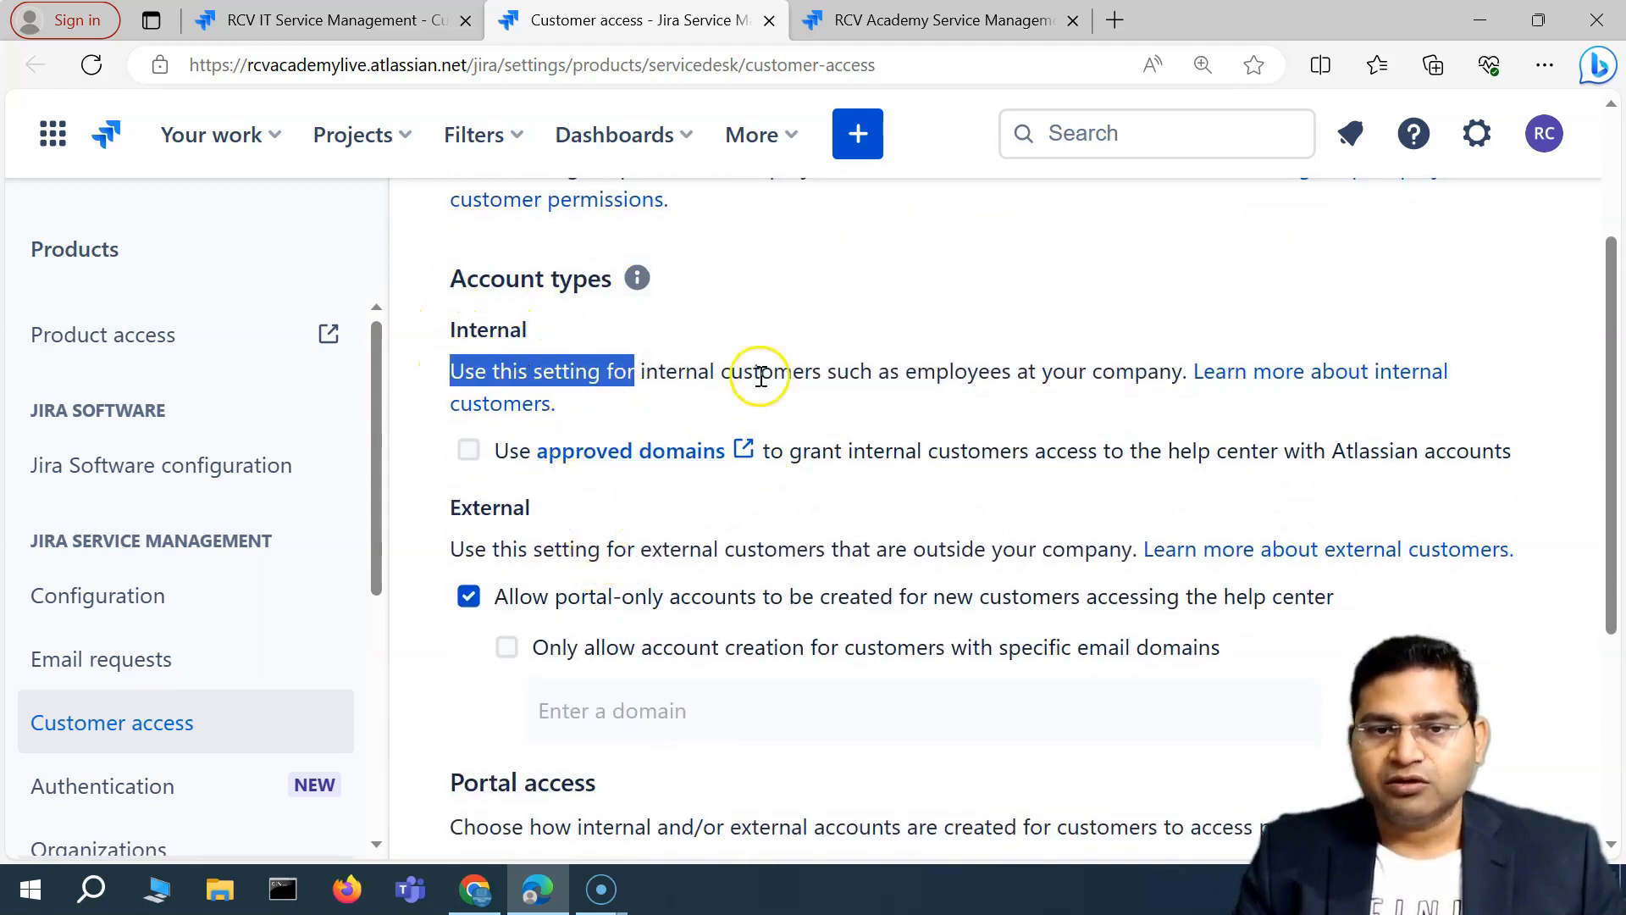
{"action": "left_click", "coordinate": [648, 371]}
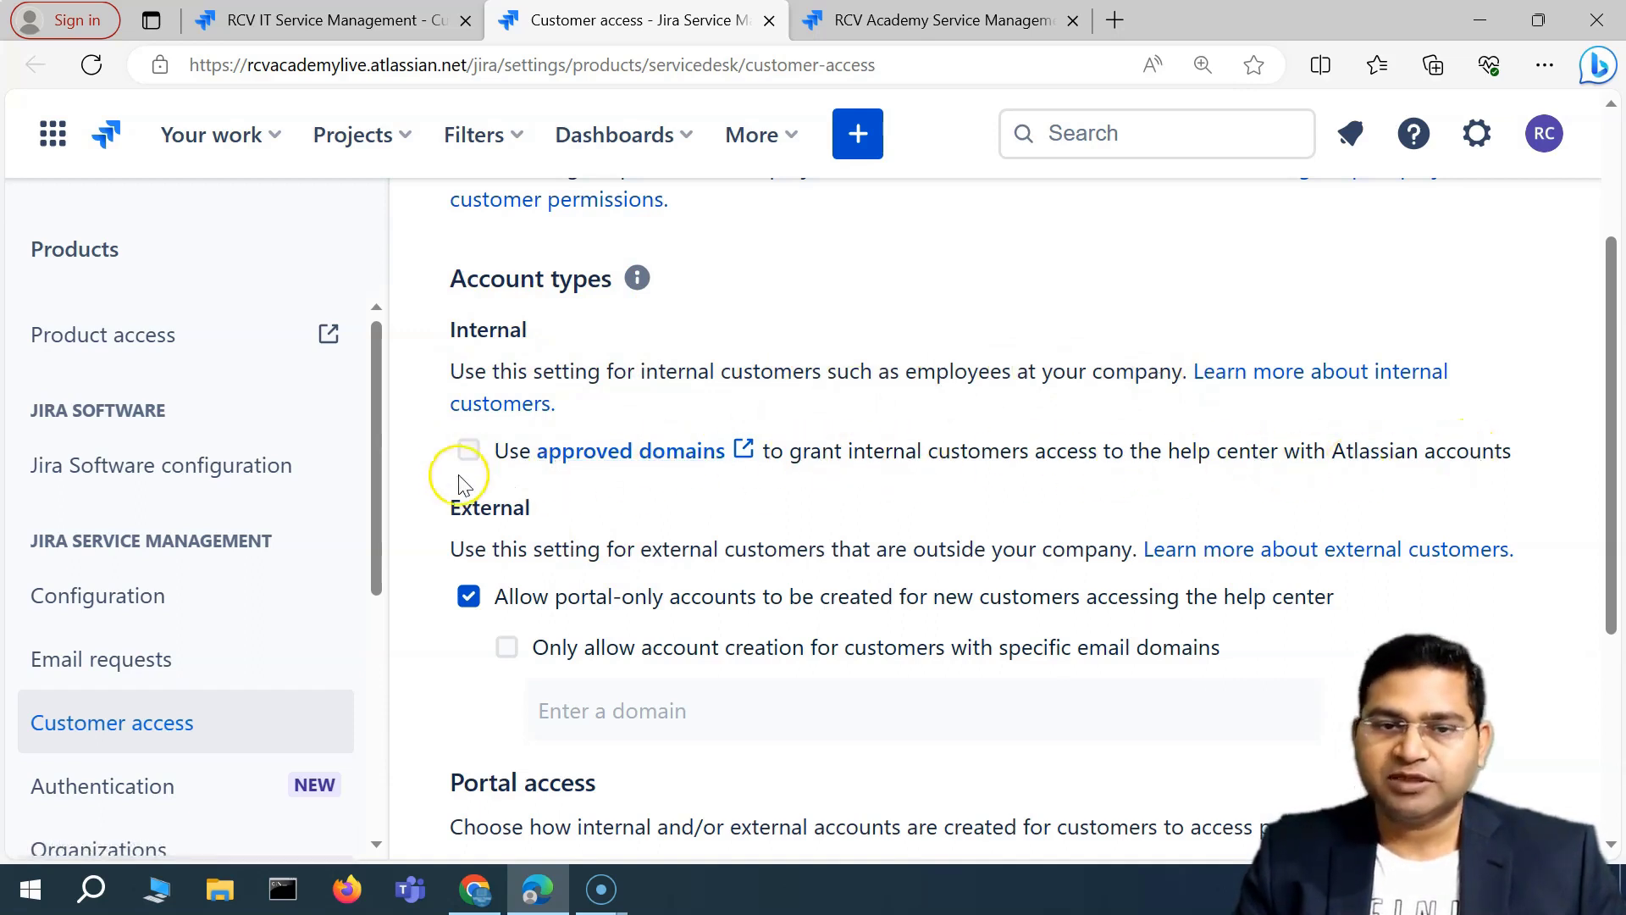
Uncheck 'Use approved domains' for internal customers, keeping external portal-only accounts allowed.
{"action": "left_click", "coordinate": [469, 452]}
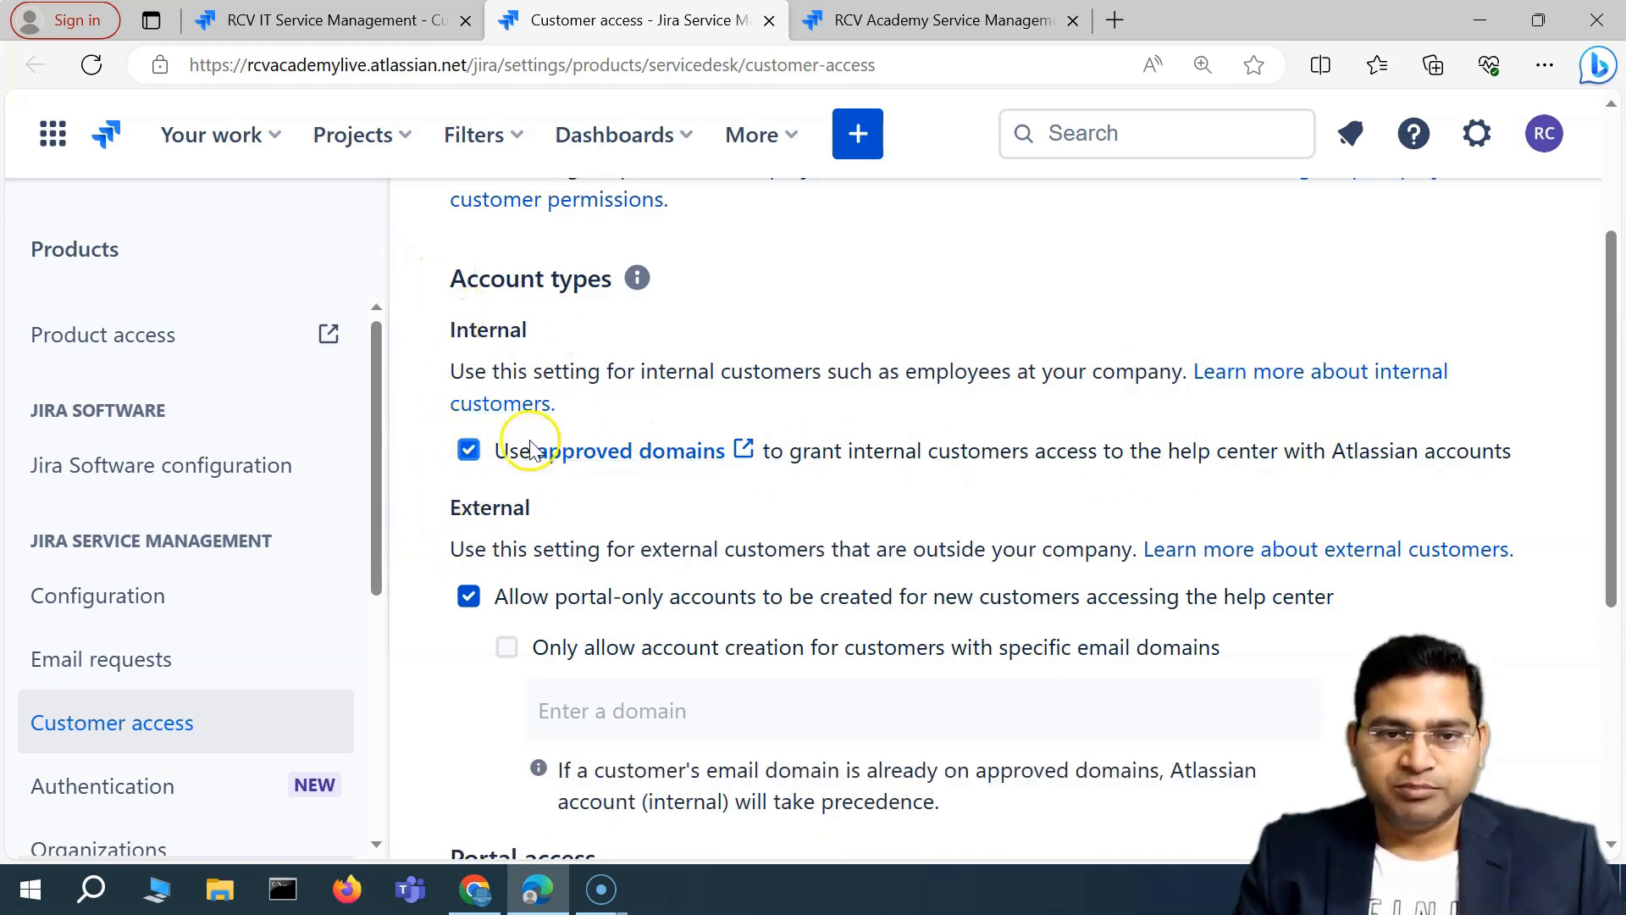
{"action": "scroll", "coordinate": [593, 475], "scroll_direction": "down", "scroll_amount": 3}
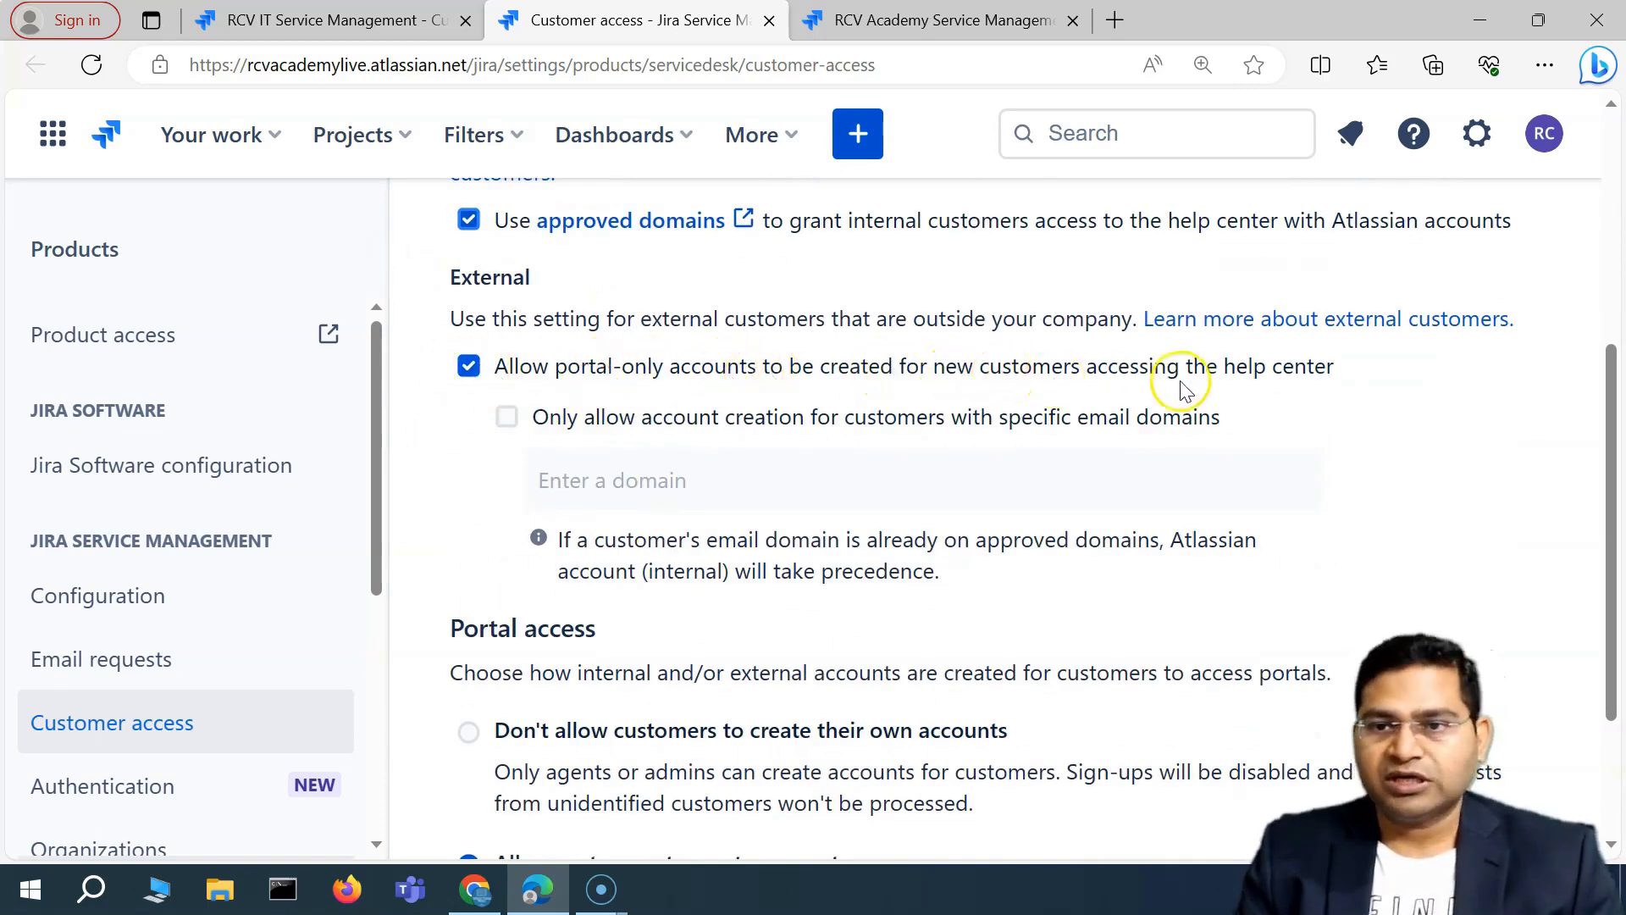
{"action": "scroll", "coordinate": [843, 451], "scroll_direction": "up", "scroll_amount": 1}
{"action": "scroll", "coordinate": [843, 452], "scroll_direction": "up", "scroll_amount": 1}
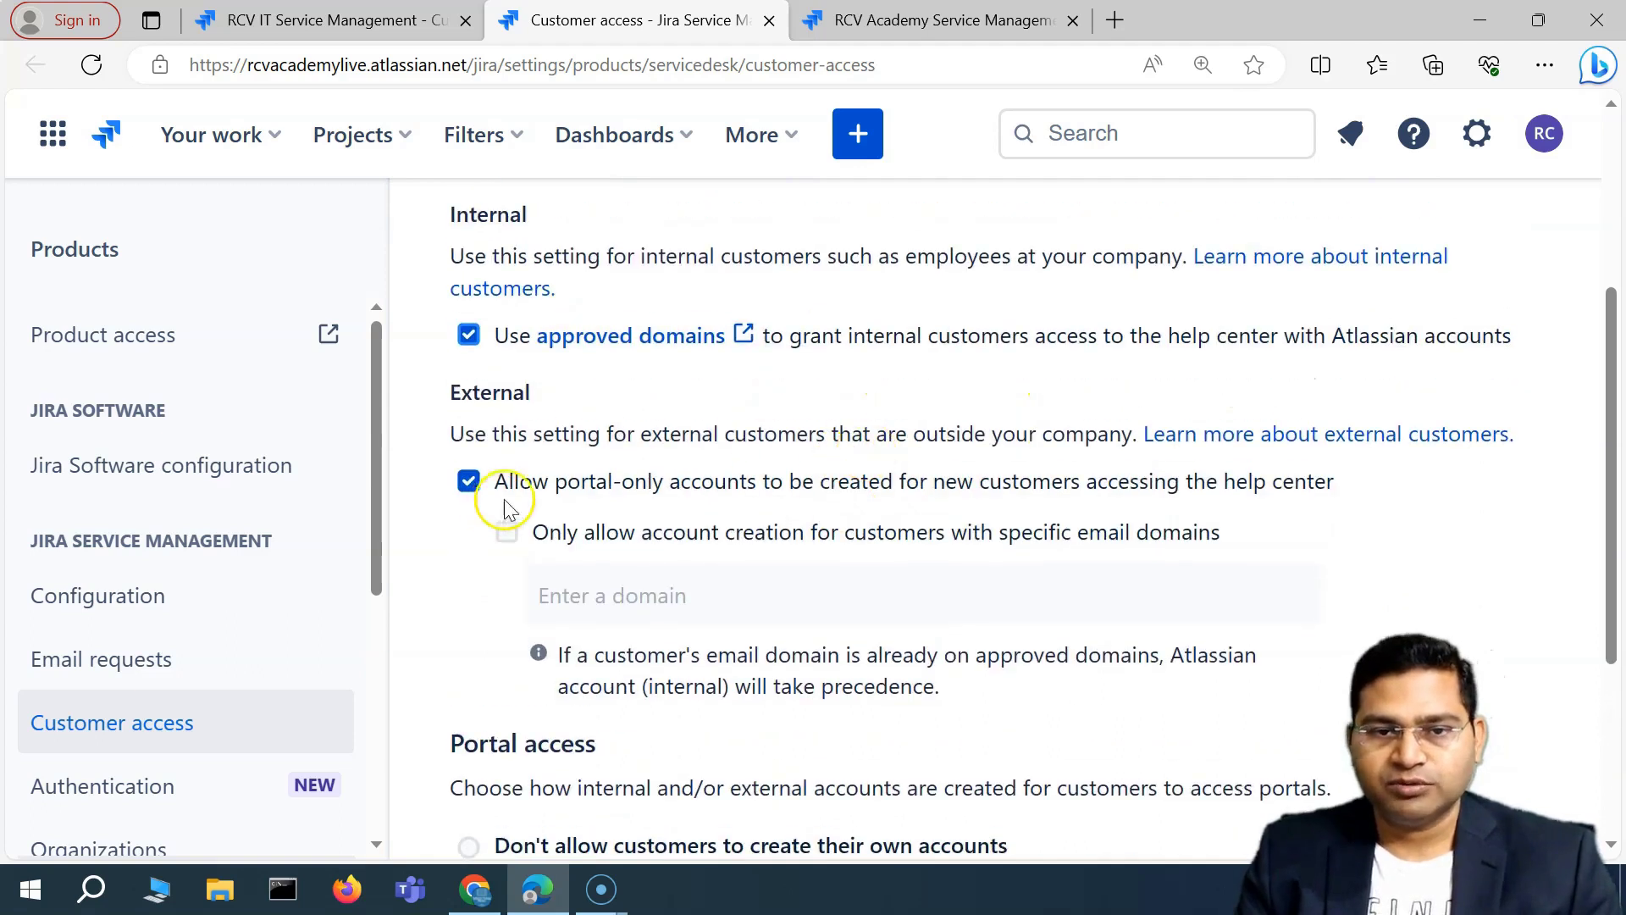
{"action": "left_click", "coordinate": [469, 482]}
{"action": "left_click", "coordinate": [470, 481]}
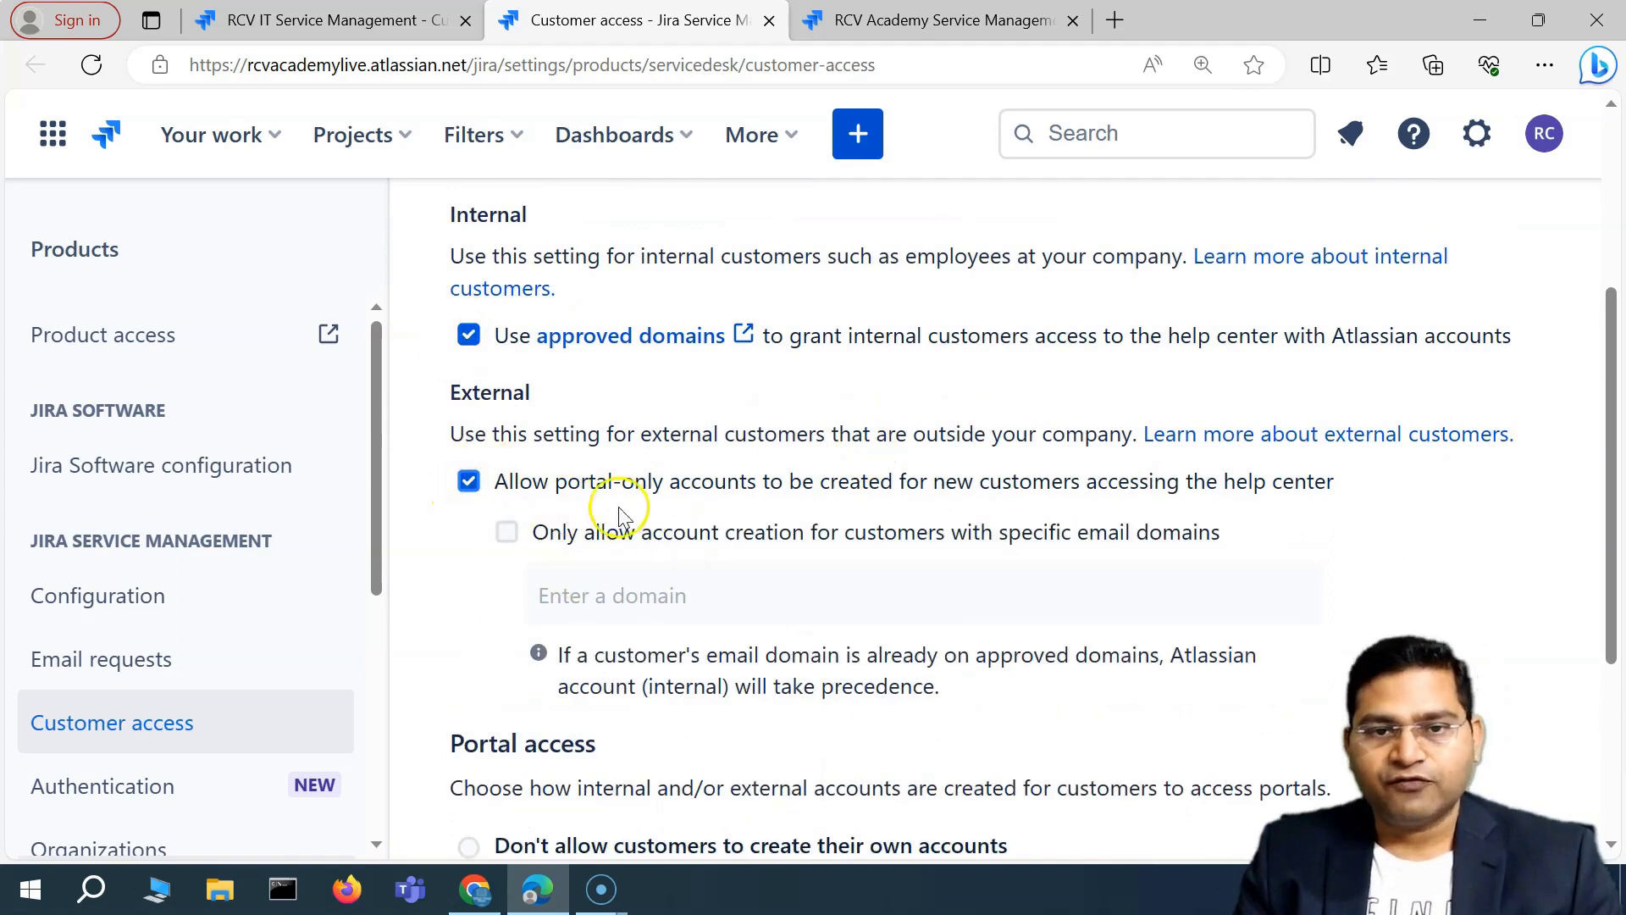
{"action": "scroll", "coordinate": [623, 517], "scroll_direction": "up", "scroll_amount": 4}
{"action": "left_click", "coordinate": [468, 681]}
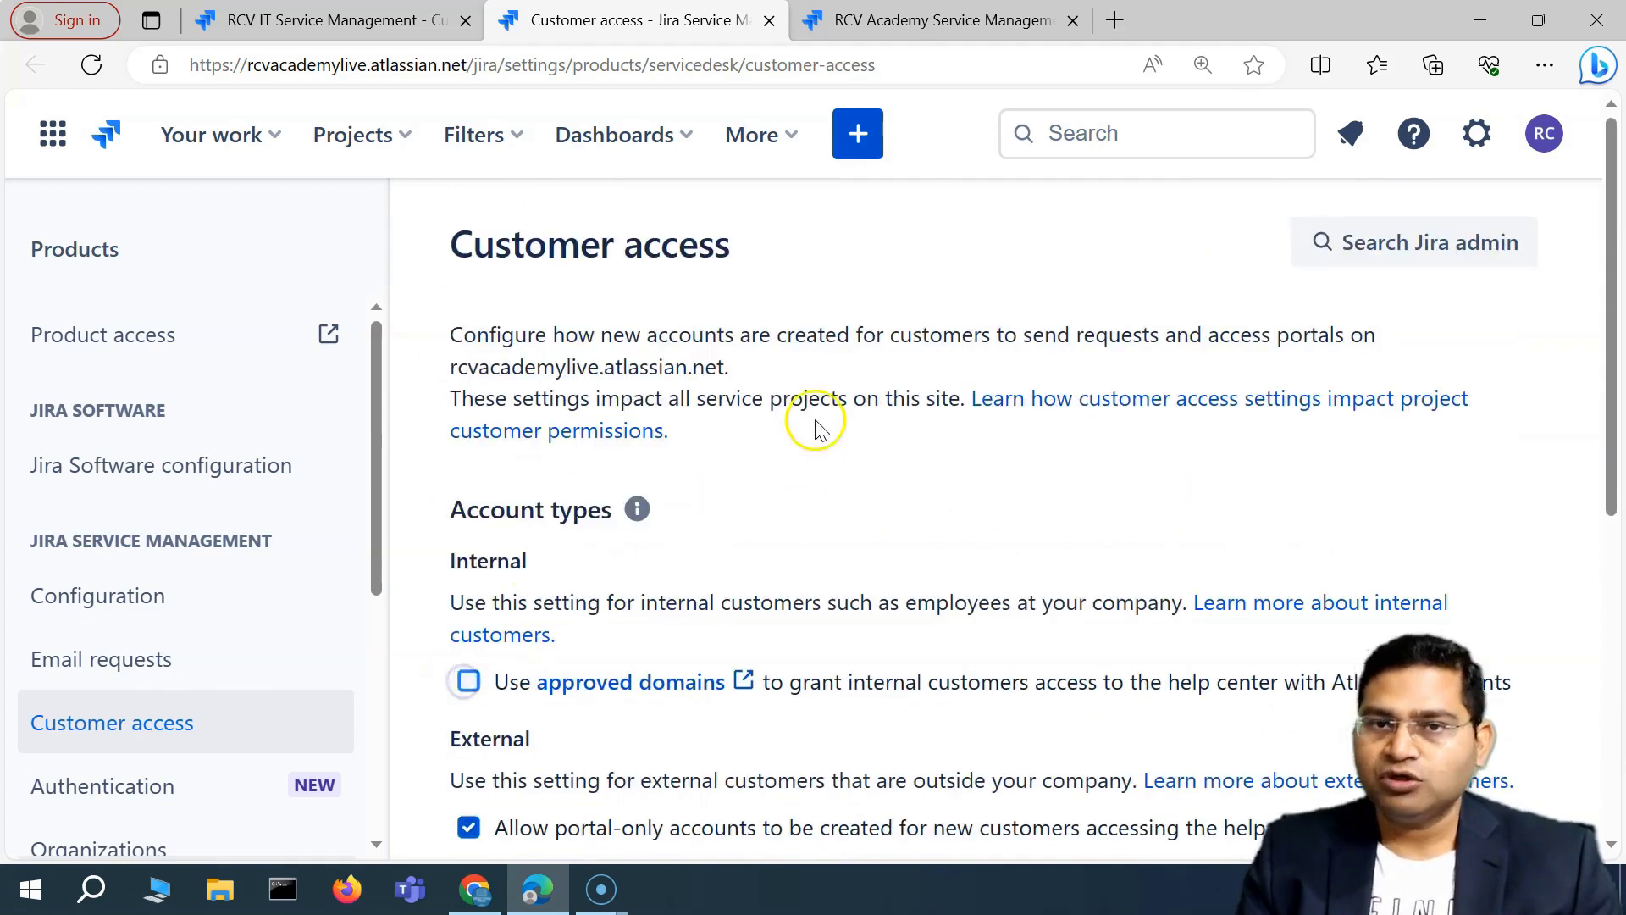
Return to the RCV IT Service Management tab and review channel access and customer sharing options.
{"action": "left_click", "coordinate": [364, 20]}
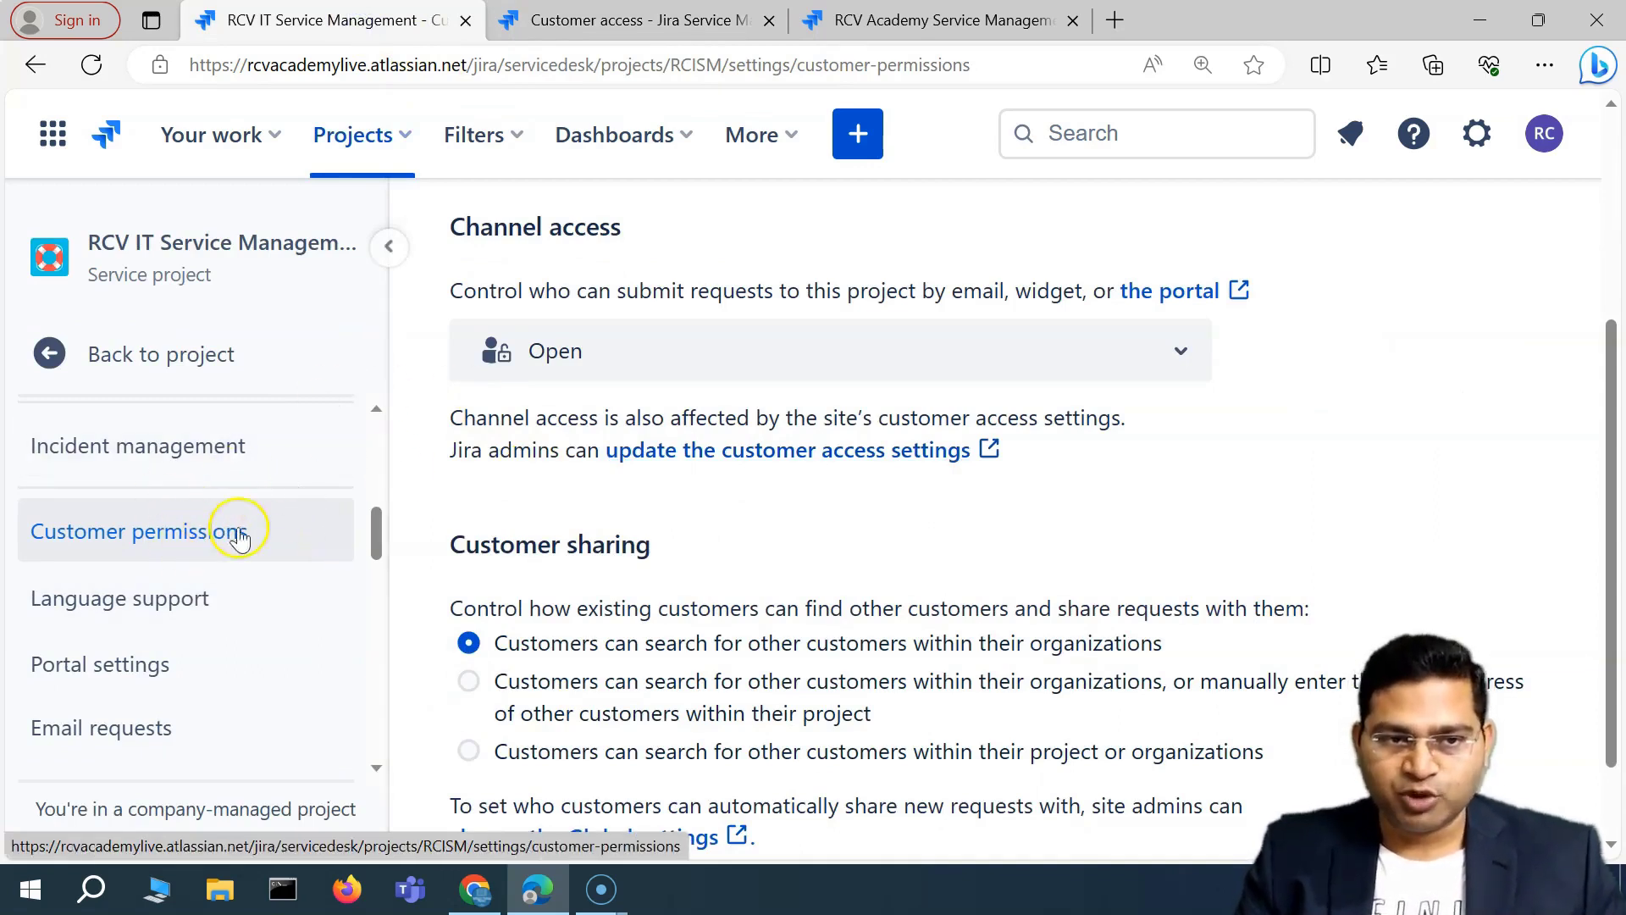
{"action": "scroll", "coordinate": [726, 381], "scroll_direction": "up", "scroll_amount": 3}
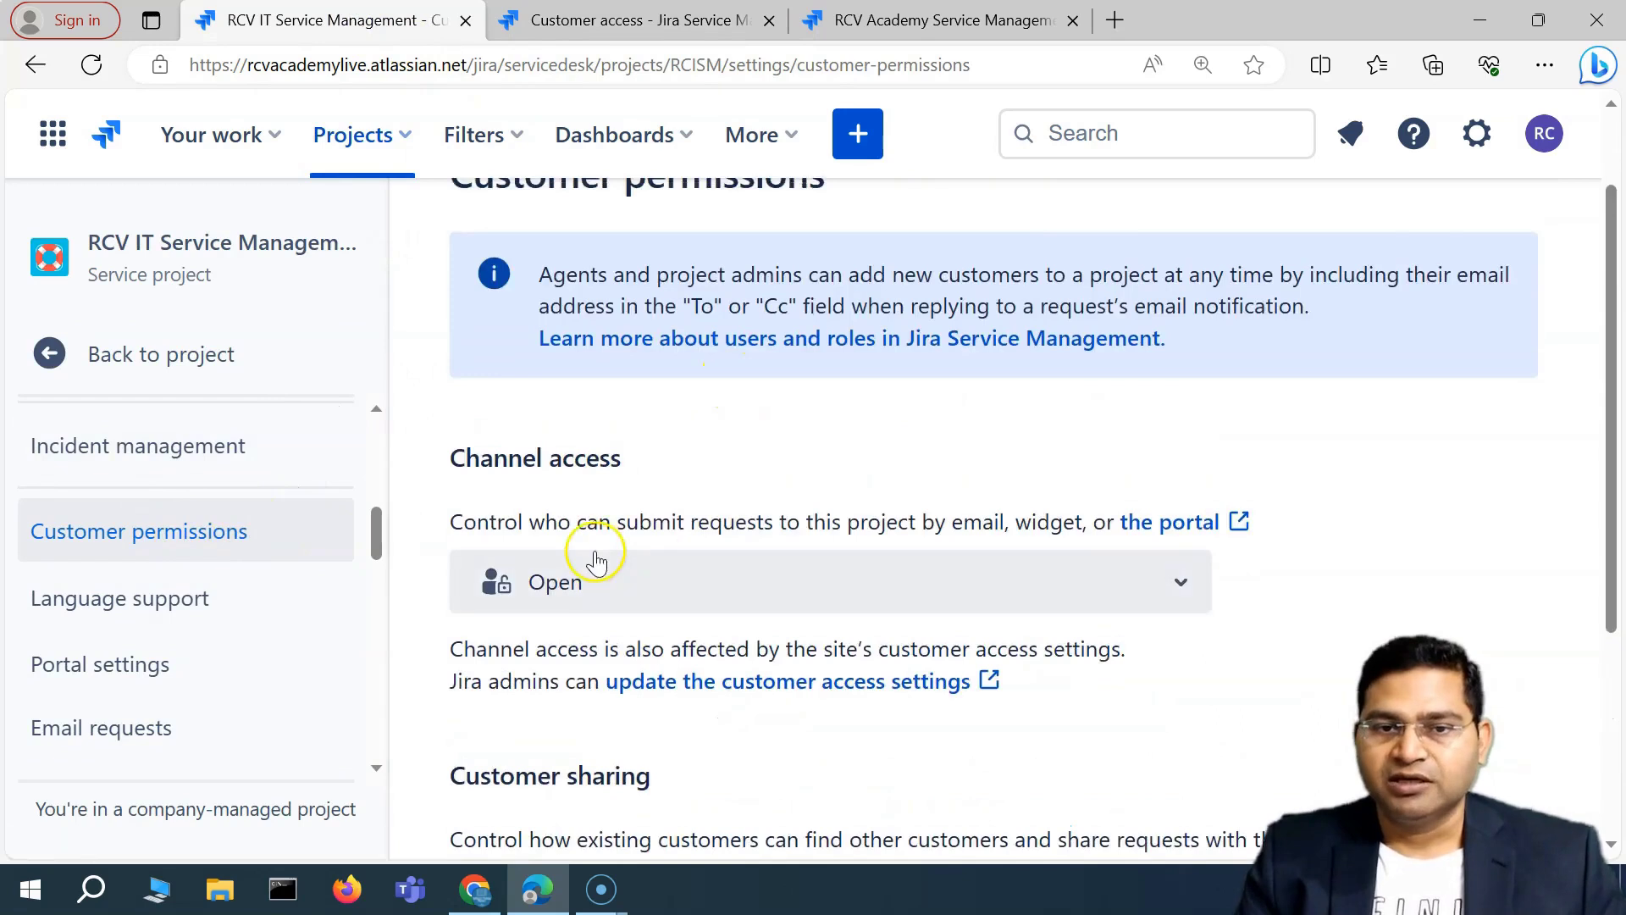
{"action": "scroll", "coordinate": [592, 545], "scroll_direction": "down", "scroll_amount": 3}
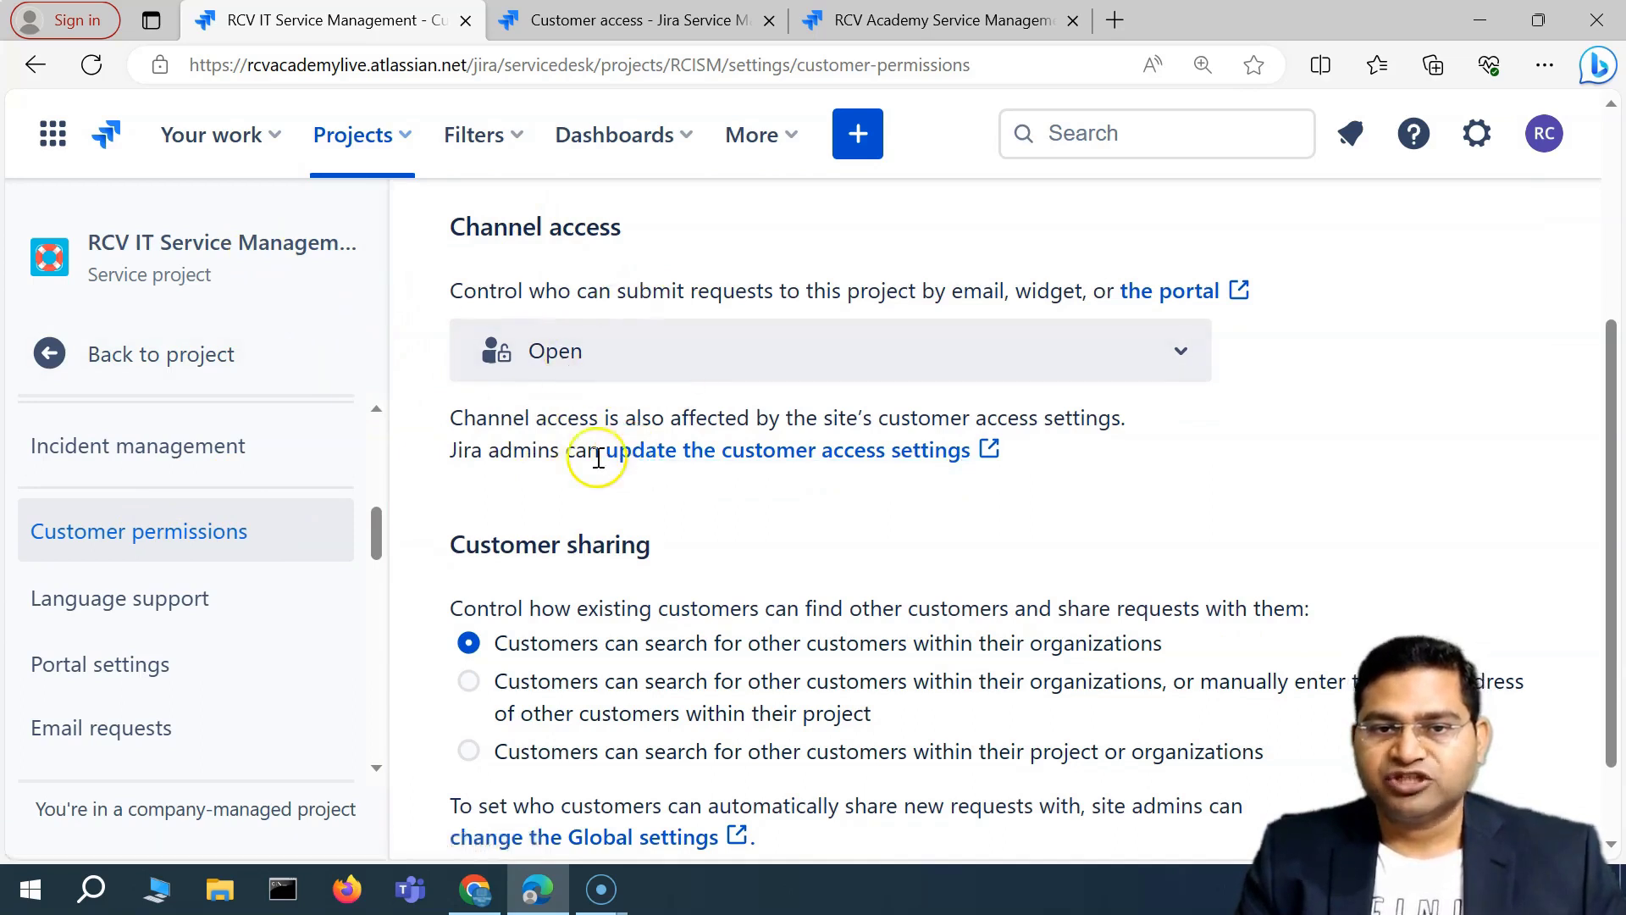
{"action": "scroll", "coordinate": [598, 458], "scroll_direction": "down", "scroll_amount": 1}
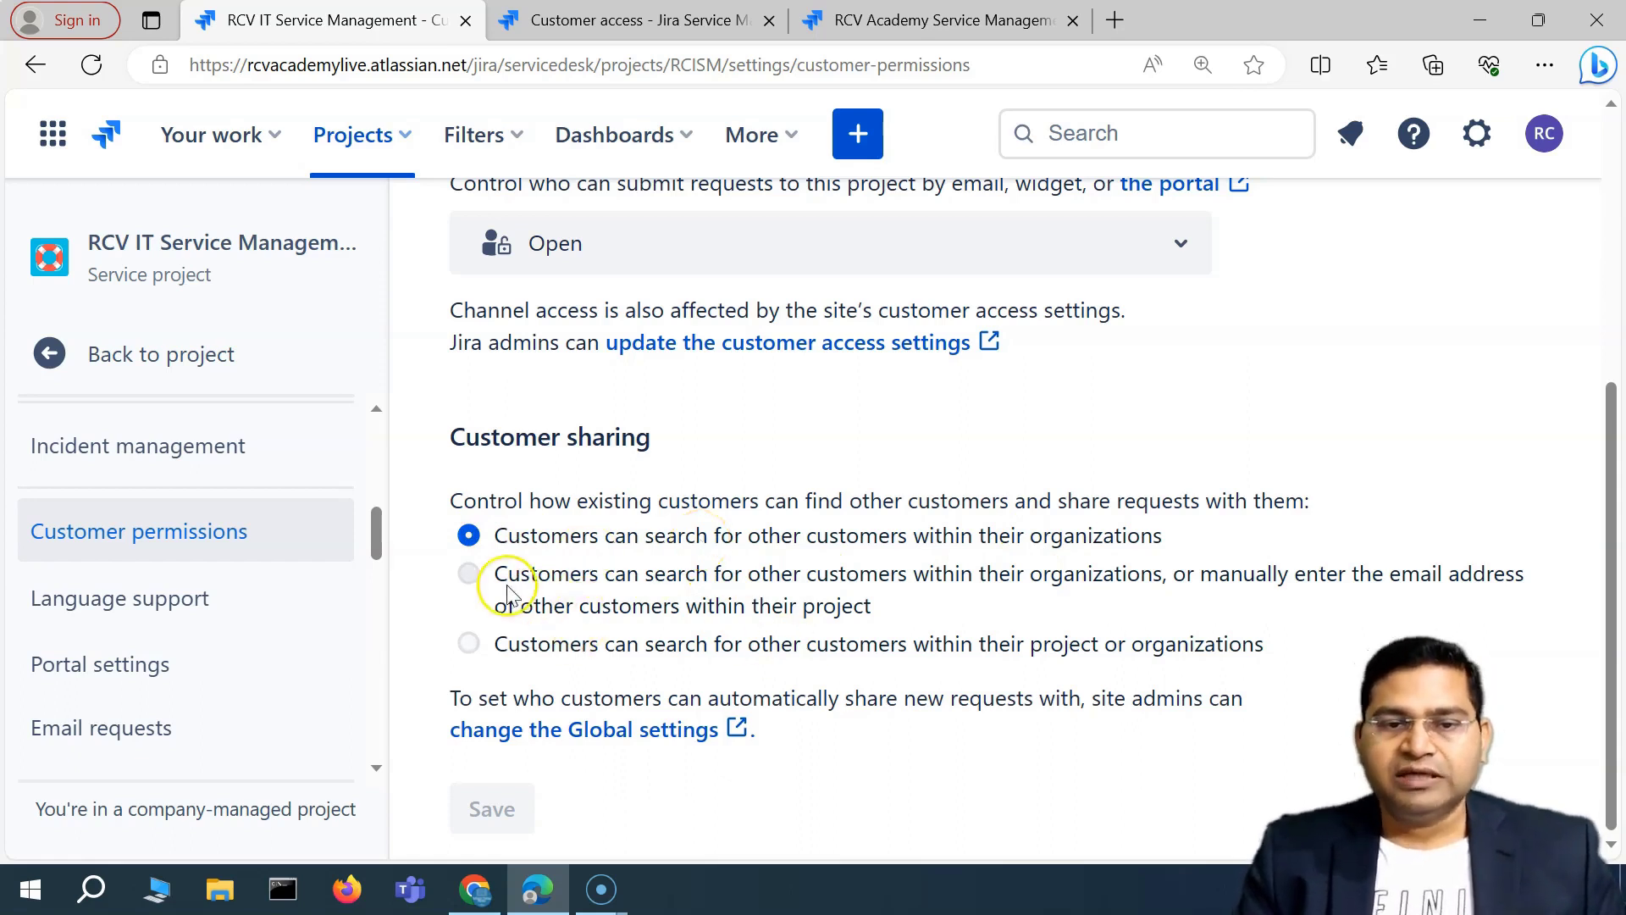
Set Customer sharing to searching others within their project or organizations and highlight the sharing note.
{"action": "left_click", "coordinate": [534, 582]}
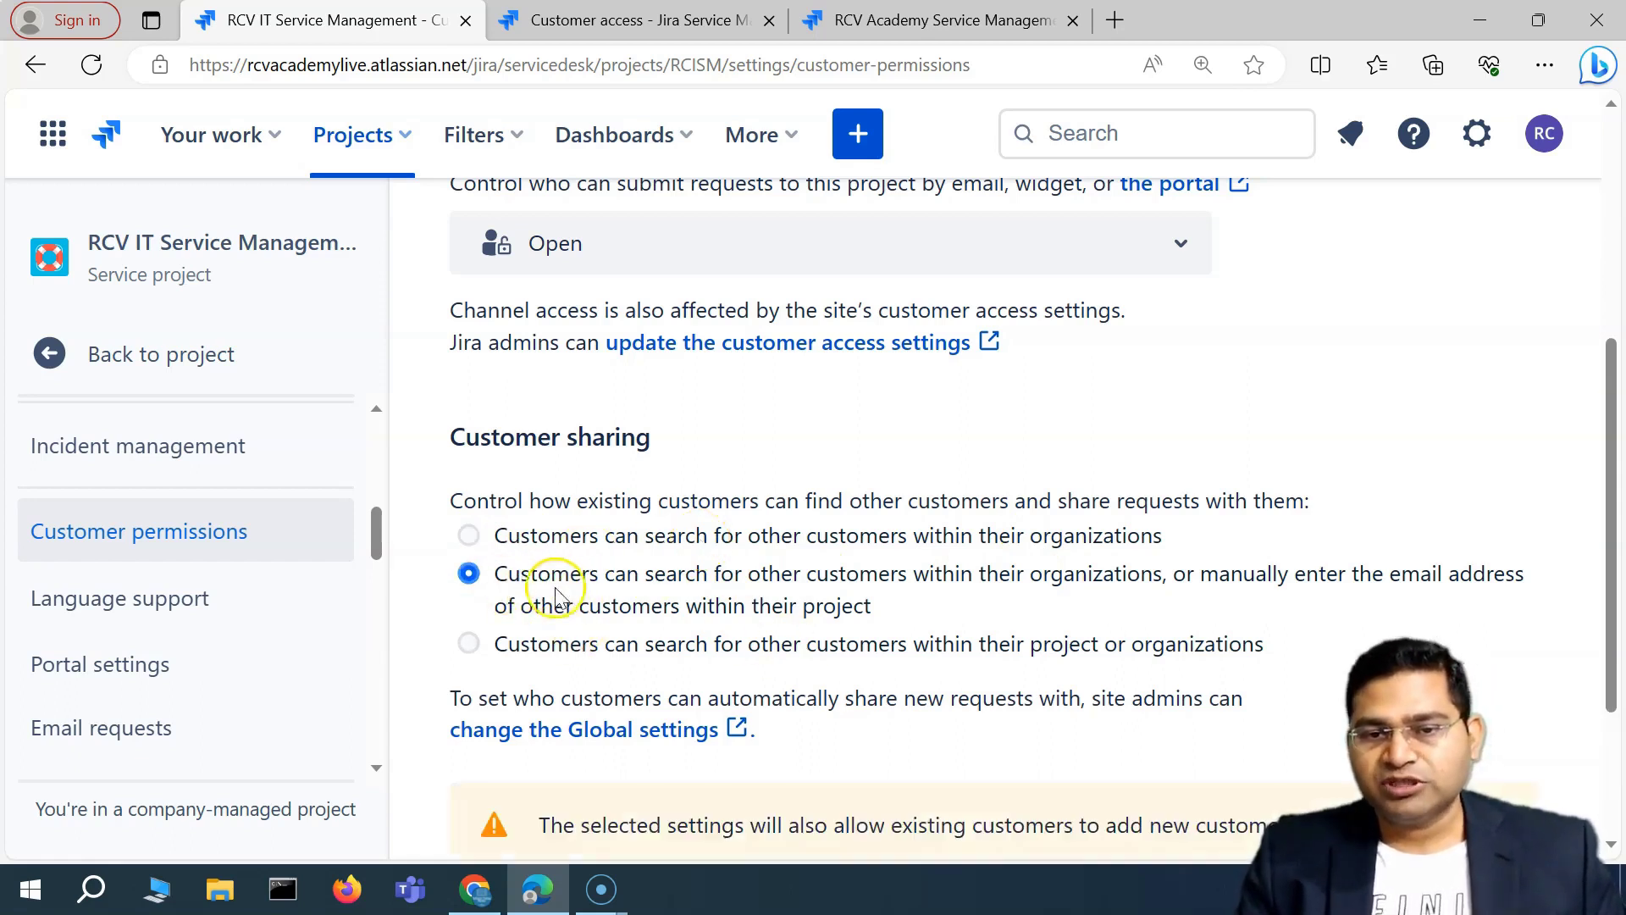
{"action": "scroll", "coordinate": [610, 589], "scroll_direction": "down", "scroll_amount": 3}
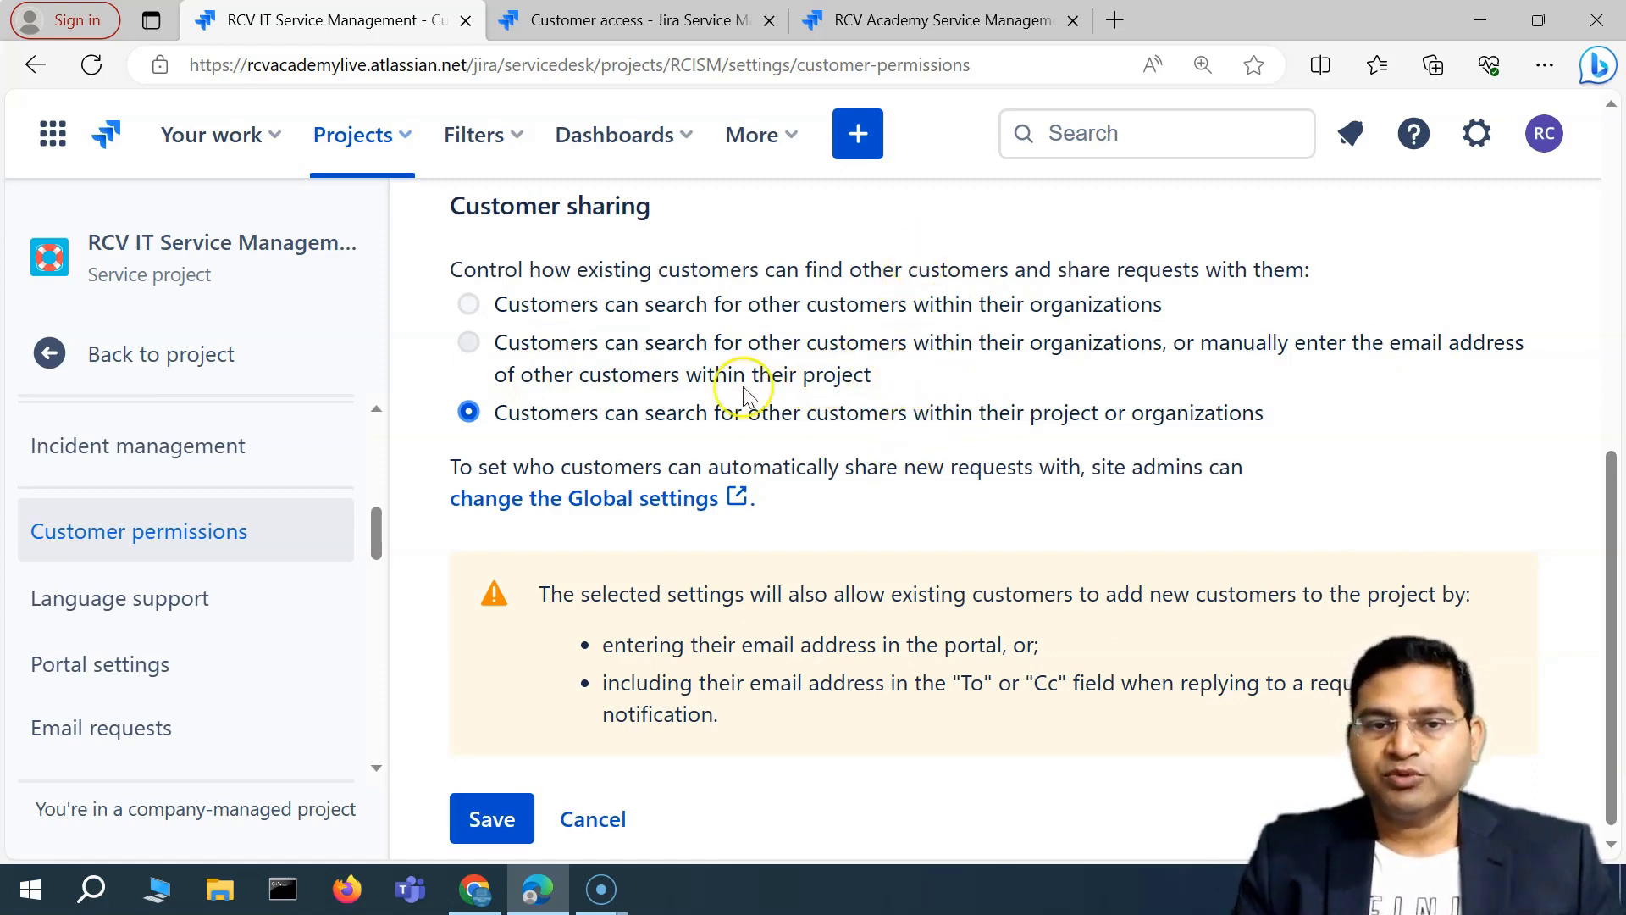
{"action": "scroll", "coordinate": [937, 399], "scroll_direction": "down", "scroll_amount": 1}
{"action": "left_click_drag", "start_coordinate": [467, 456], "coordinate": [677, 424]}
{"action": "left_click_drag", "start_coordinate": [772, 458], "coordinate": [879, 458]}
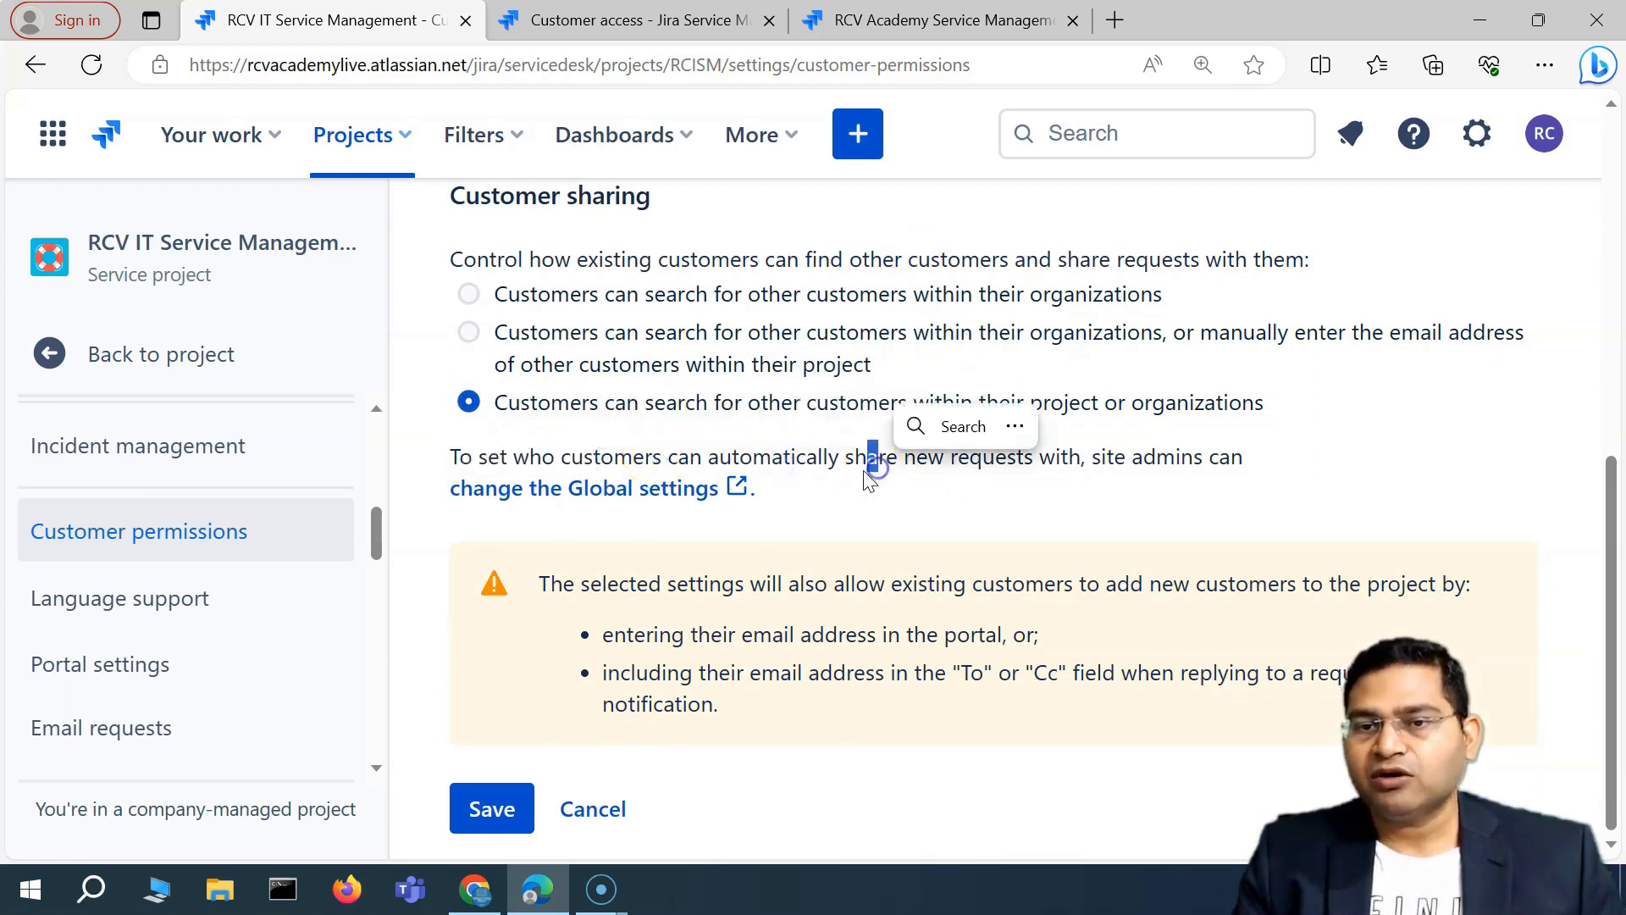
Open the site-wide Global settings configuration page in a new tab and review it.
{"action": "left_click", "coordinate": [650, 492]}
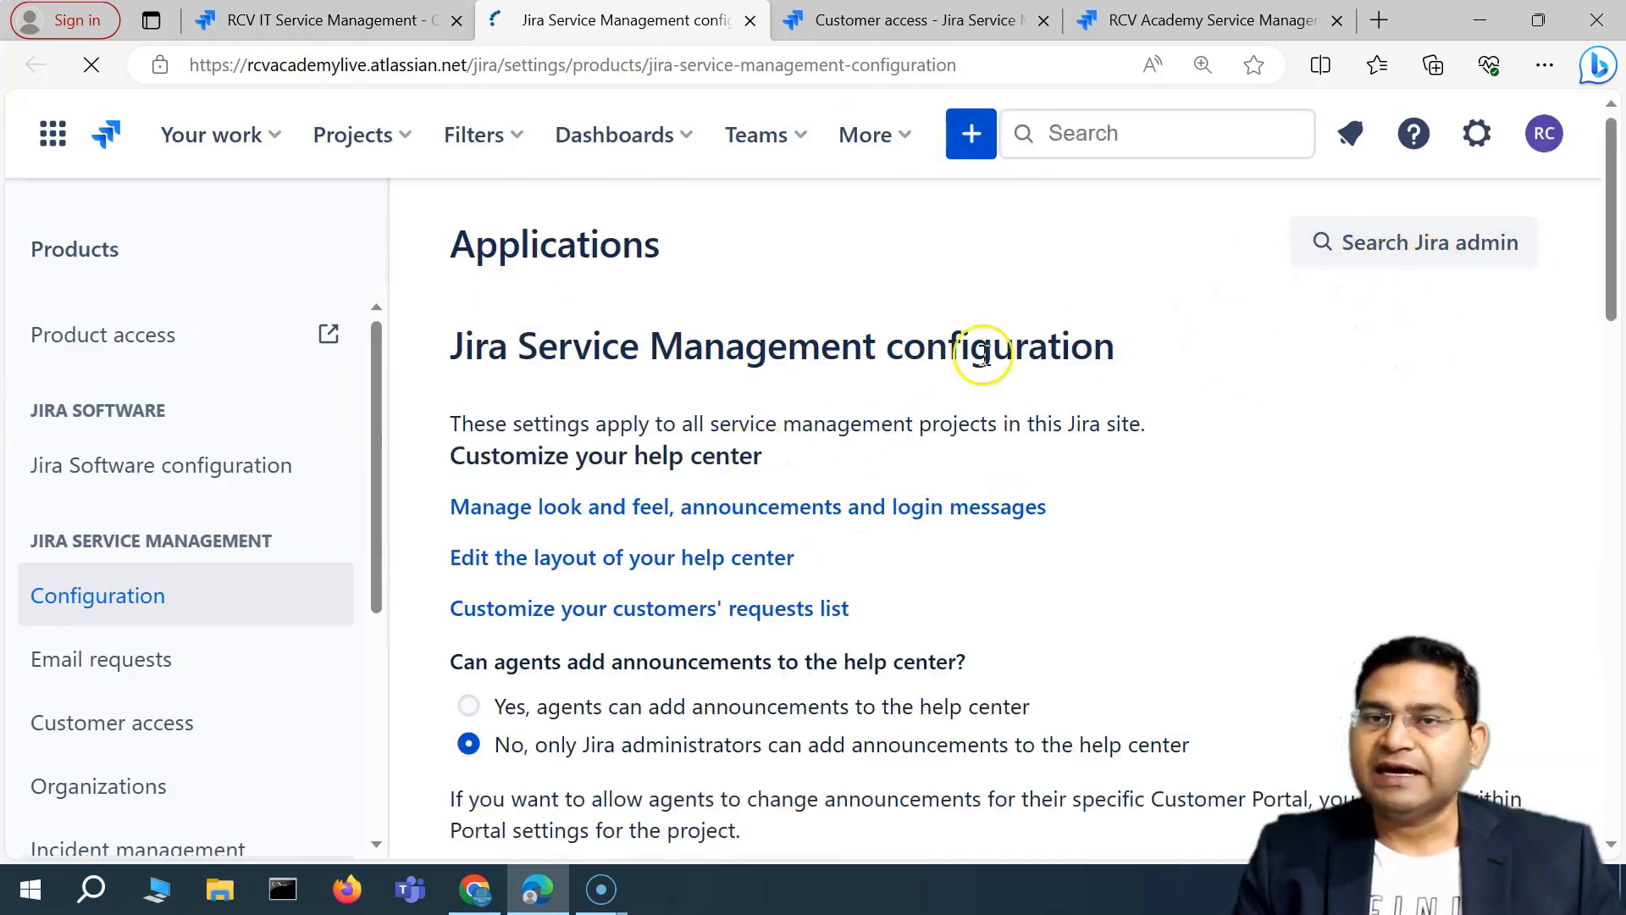
{"action": "scroll", "coordinate": [706, 607], "scroll_direction": "down", "scroll_amount": 2}
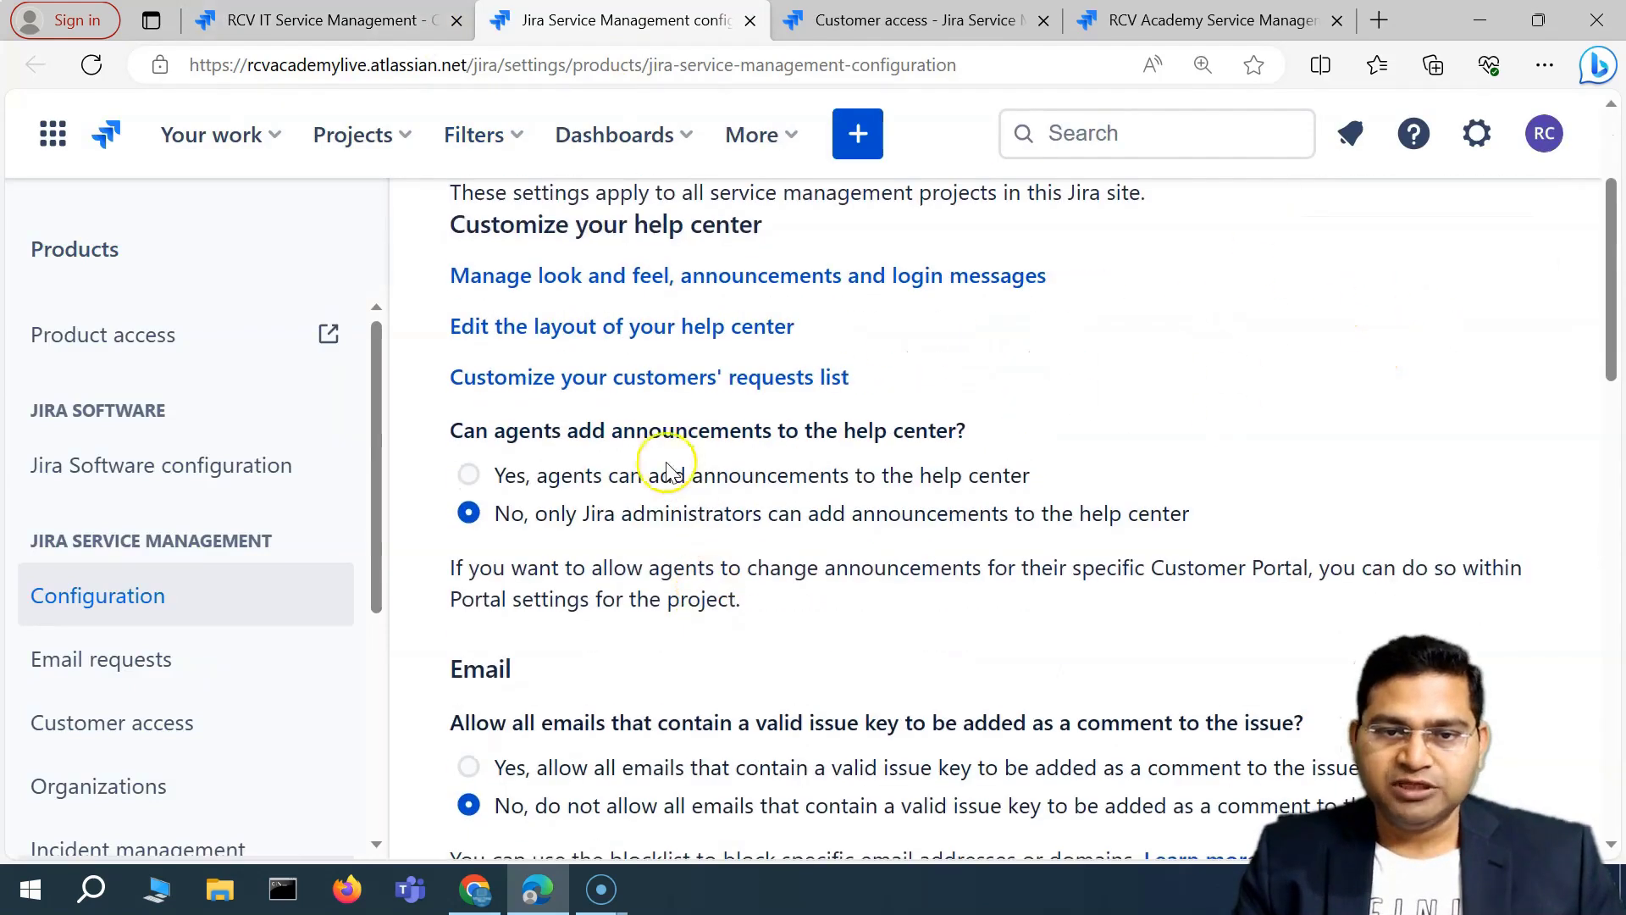
{"action": "scroll", "coordinate": [679, 600], "scroll_direction": "down", "scroll_amount": 3}
{"action": "scroll", "coordinate": [1245, 283], "scroll_direction": "up", "scroll_amount": 5}
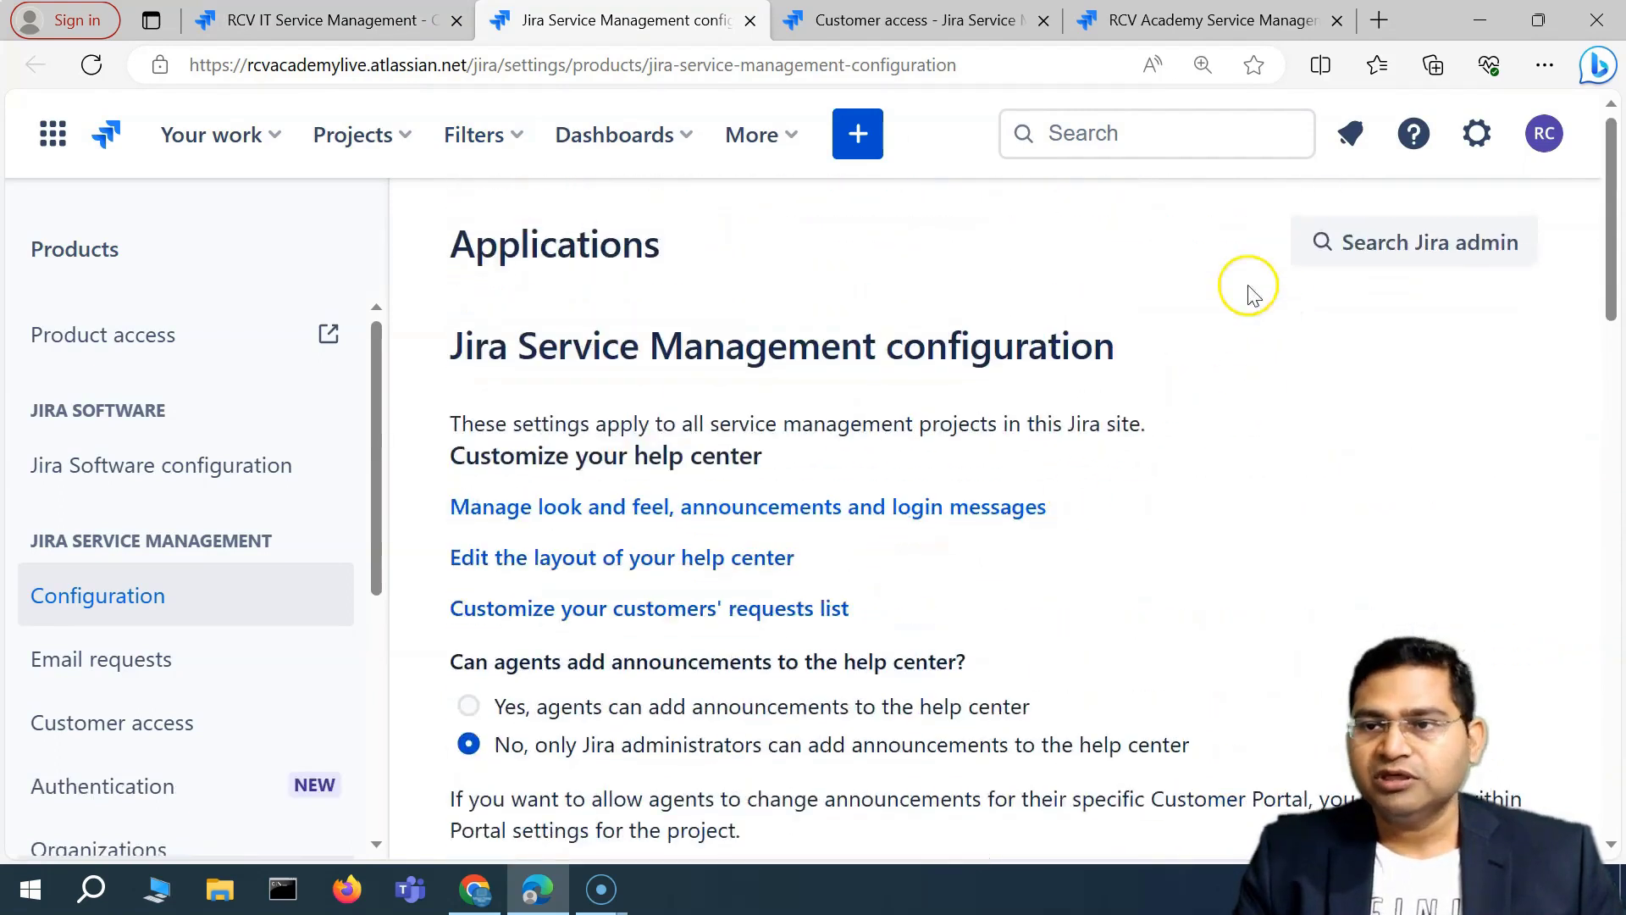
{"action": "scroll", "coordinate": [653, 610], "scroll_direction": "down", "scroll_amount": 5}
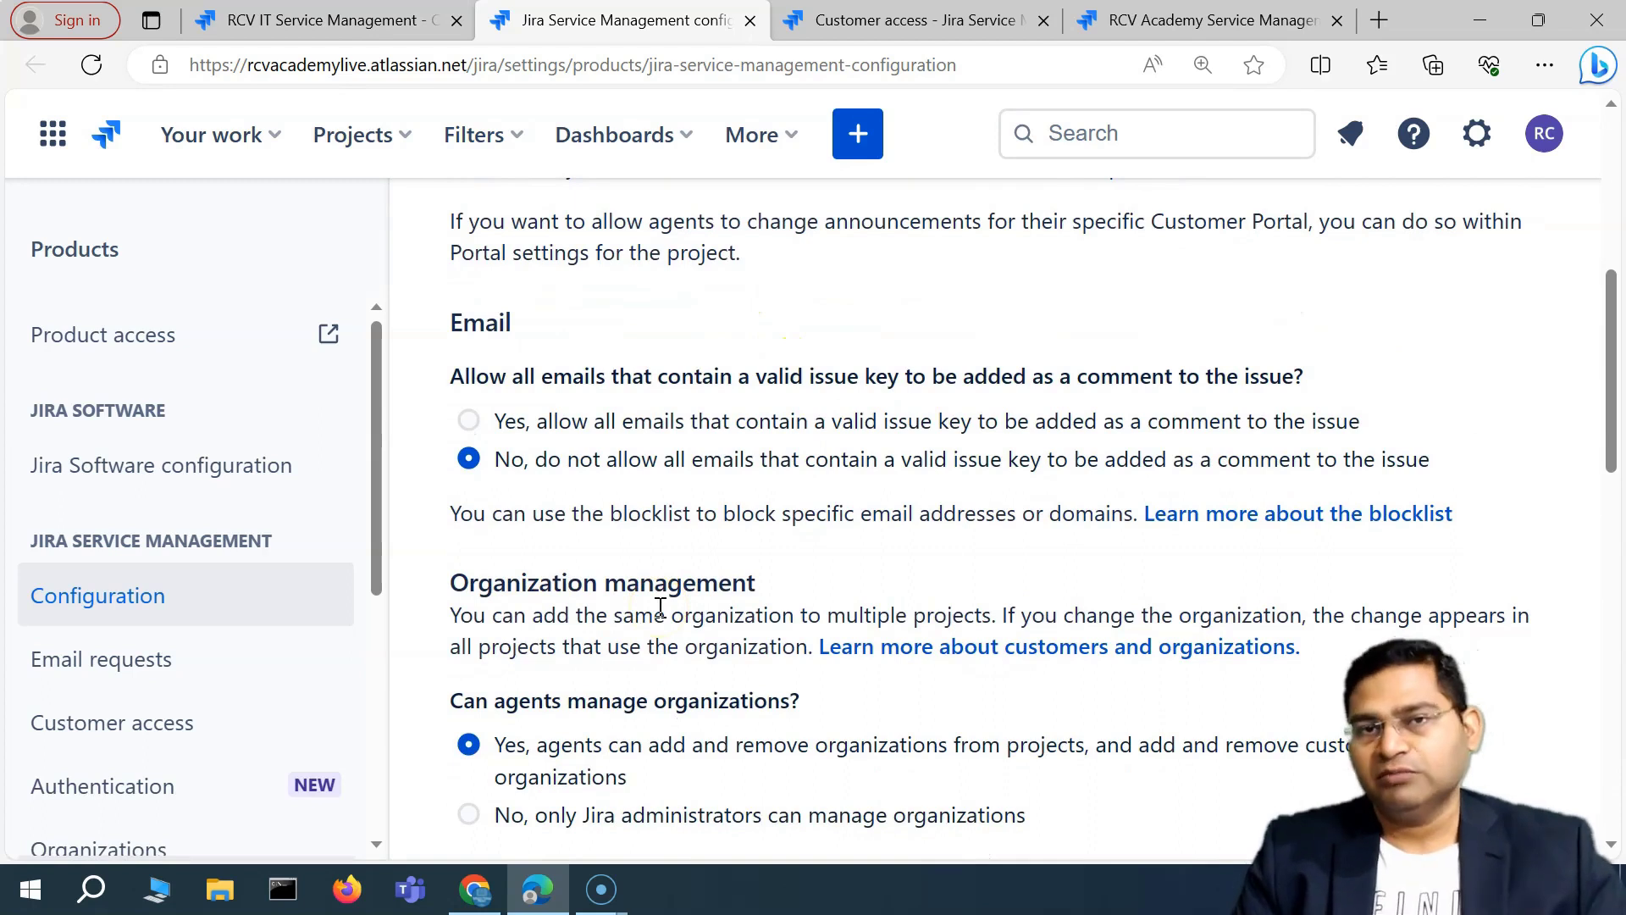
Return to the project's Customer permissions tab.
{"action": "left_click", "coordinate": [347, 23]}
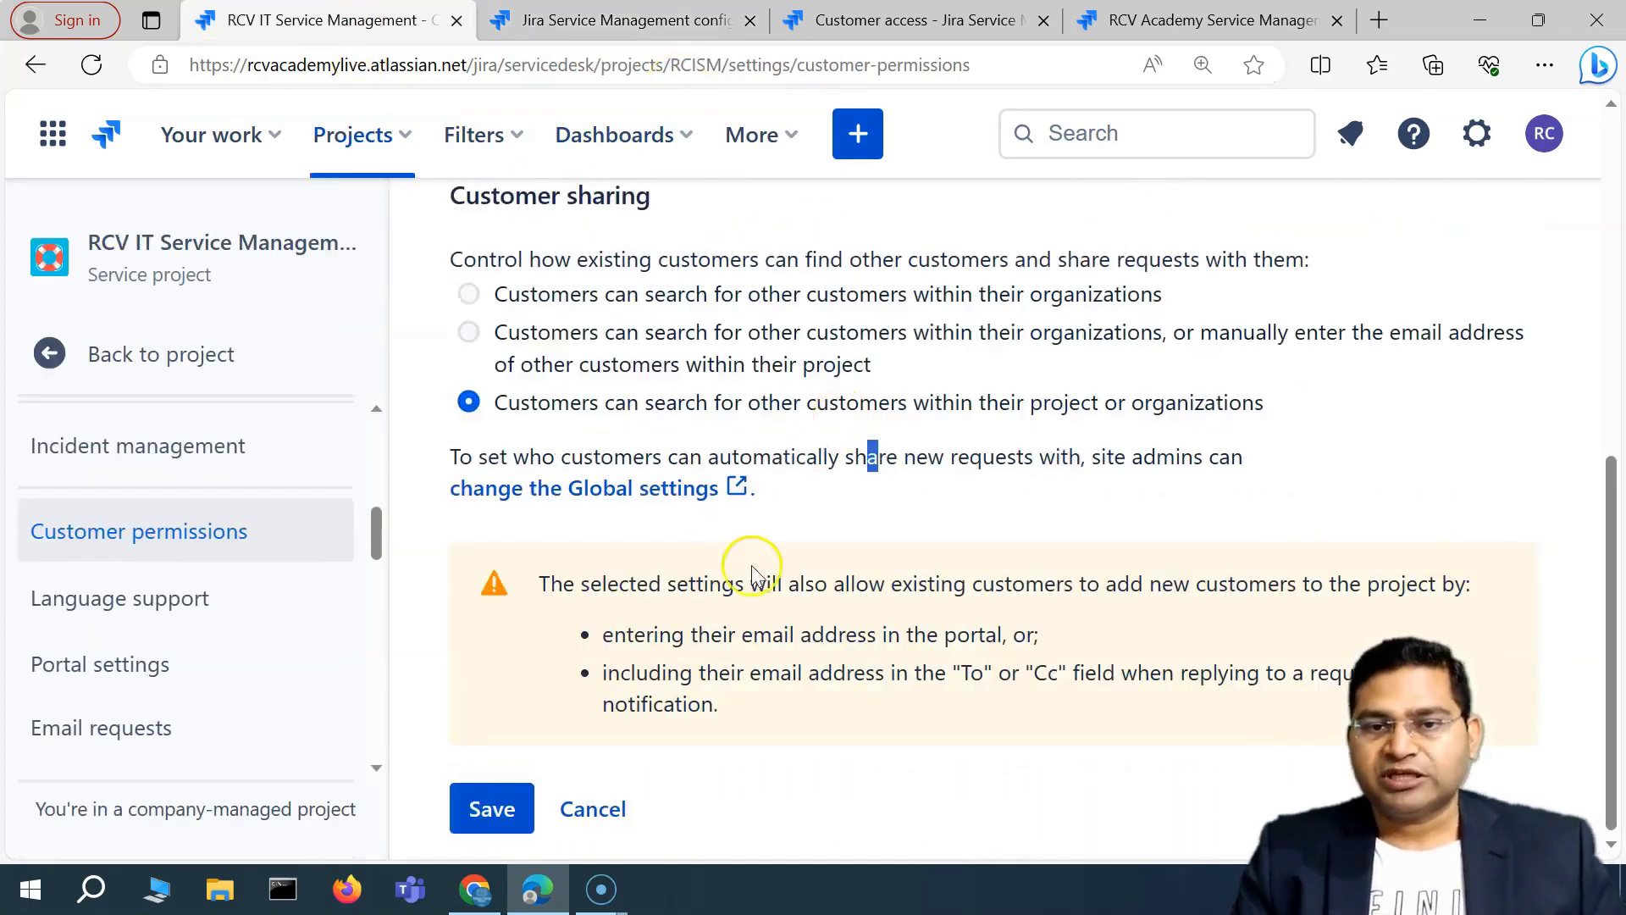
{"action": "scroll", "coordinate": [847, 559], "scroll_direction": "up", "scroll_amount": 2}
{"action": "scroll", "coordinate": [889, 593], "scroll_direction": "down", "scroll_amount": 2}
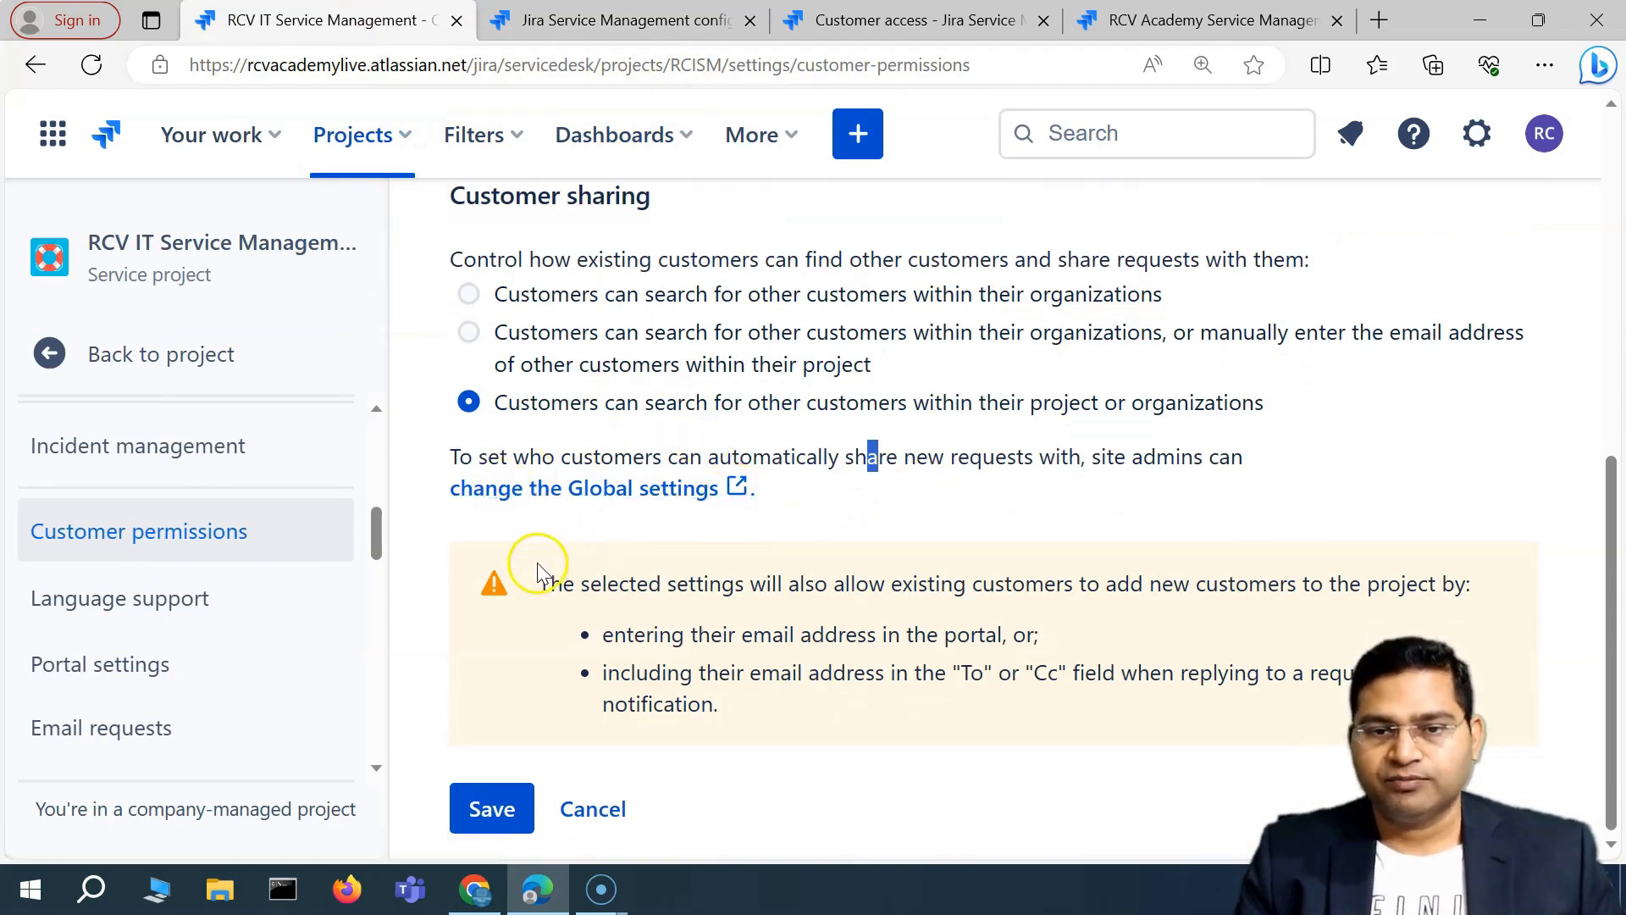
Return customer sharing to organization-only search and bring up the Channel access options.
{"action": "left_click", "coordinate": [504, 301]}
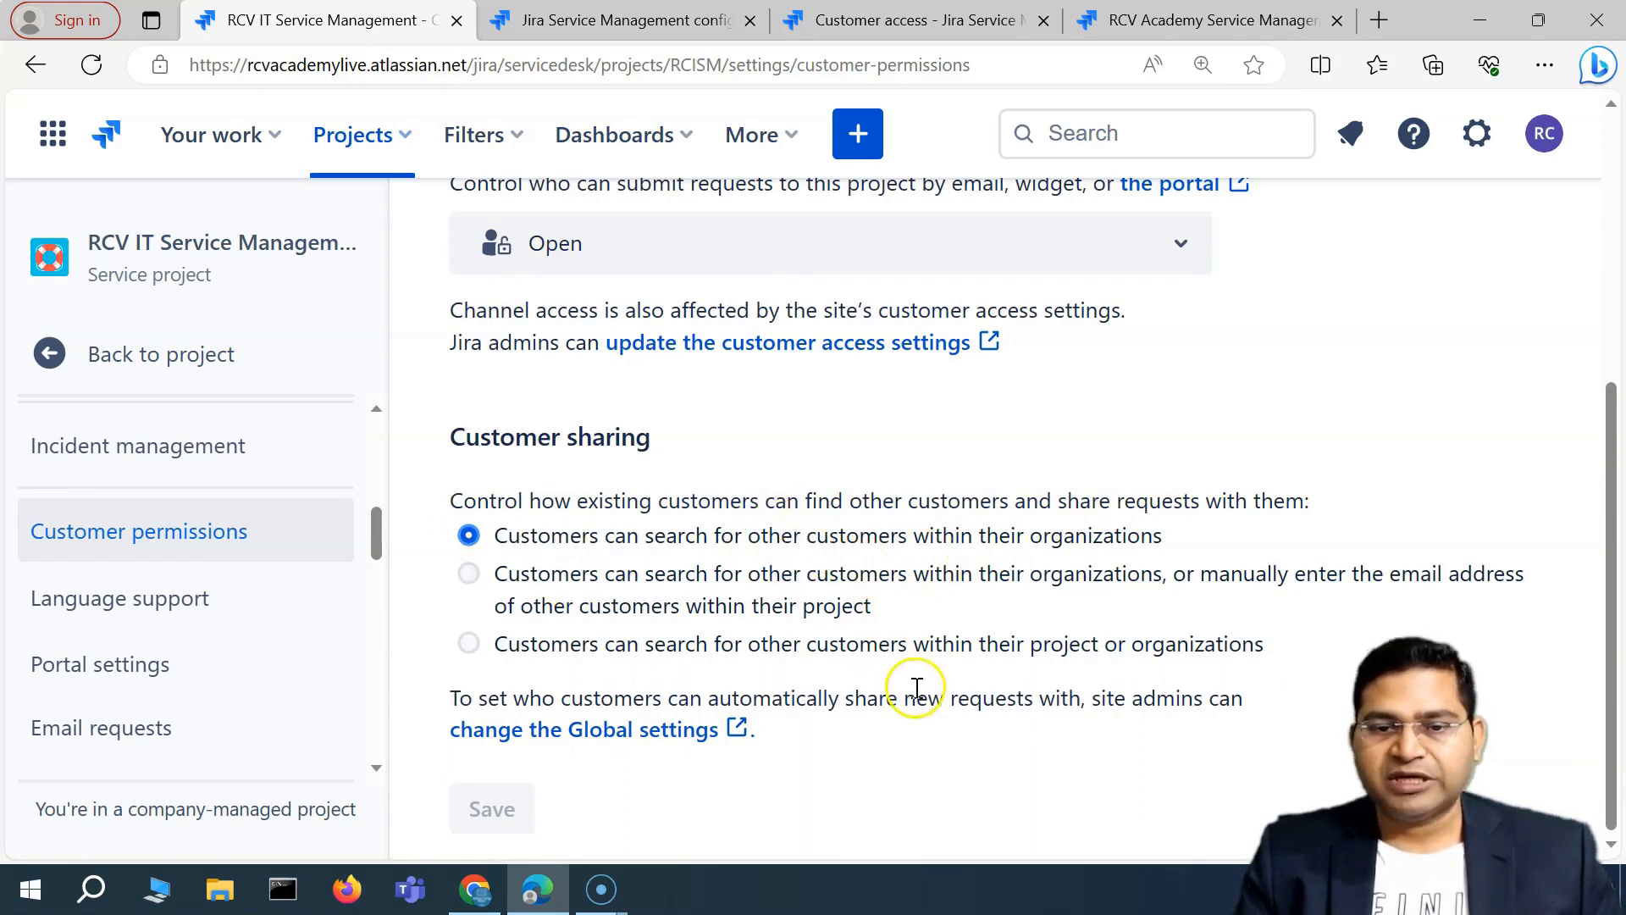
{"action": "scroll", "coordinate": [671, 515], "scroll_direction": "up", "scroll_amount": 4}
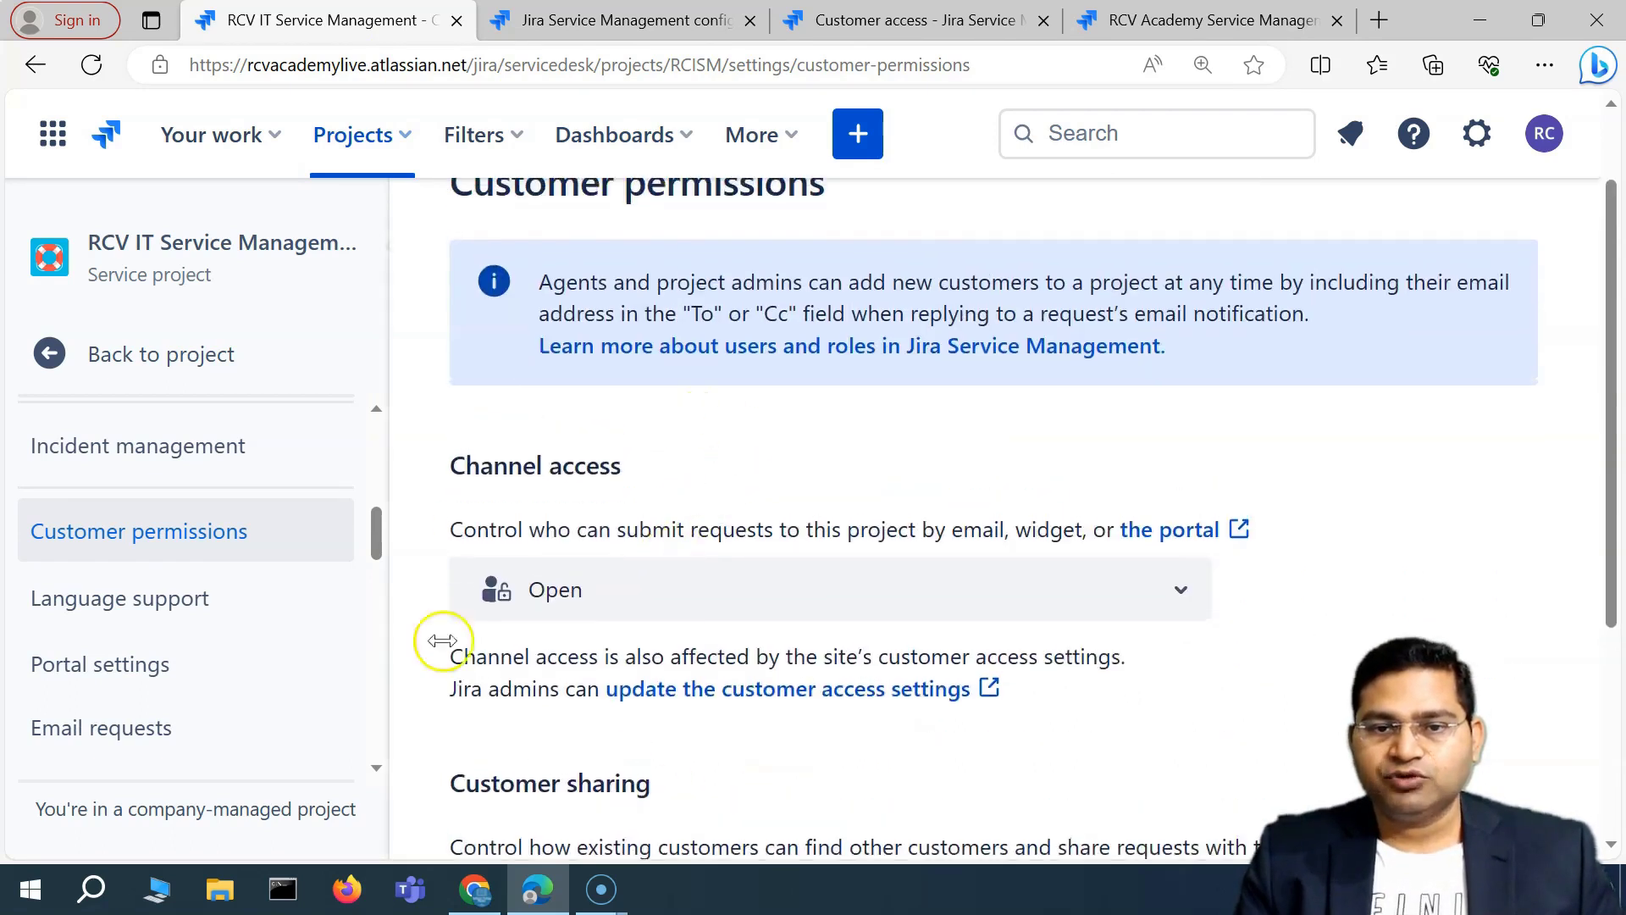
{"action": "scroll", "coordinate": [773, 498], "scroll_direction": "down", "scroll_amount": 4}
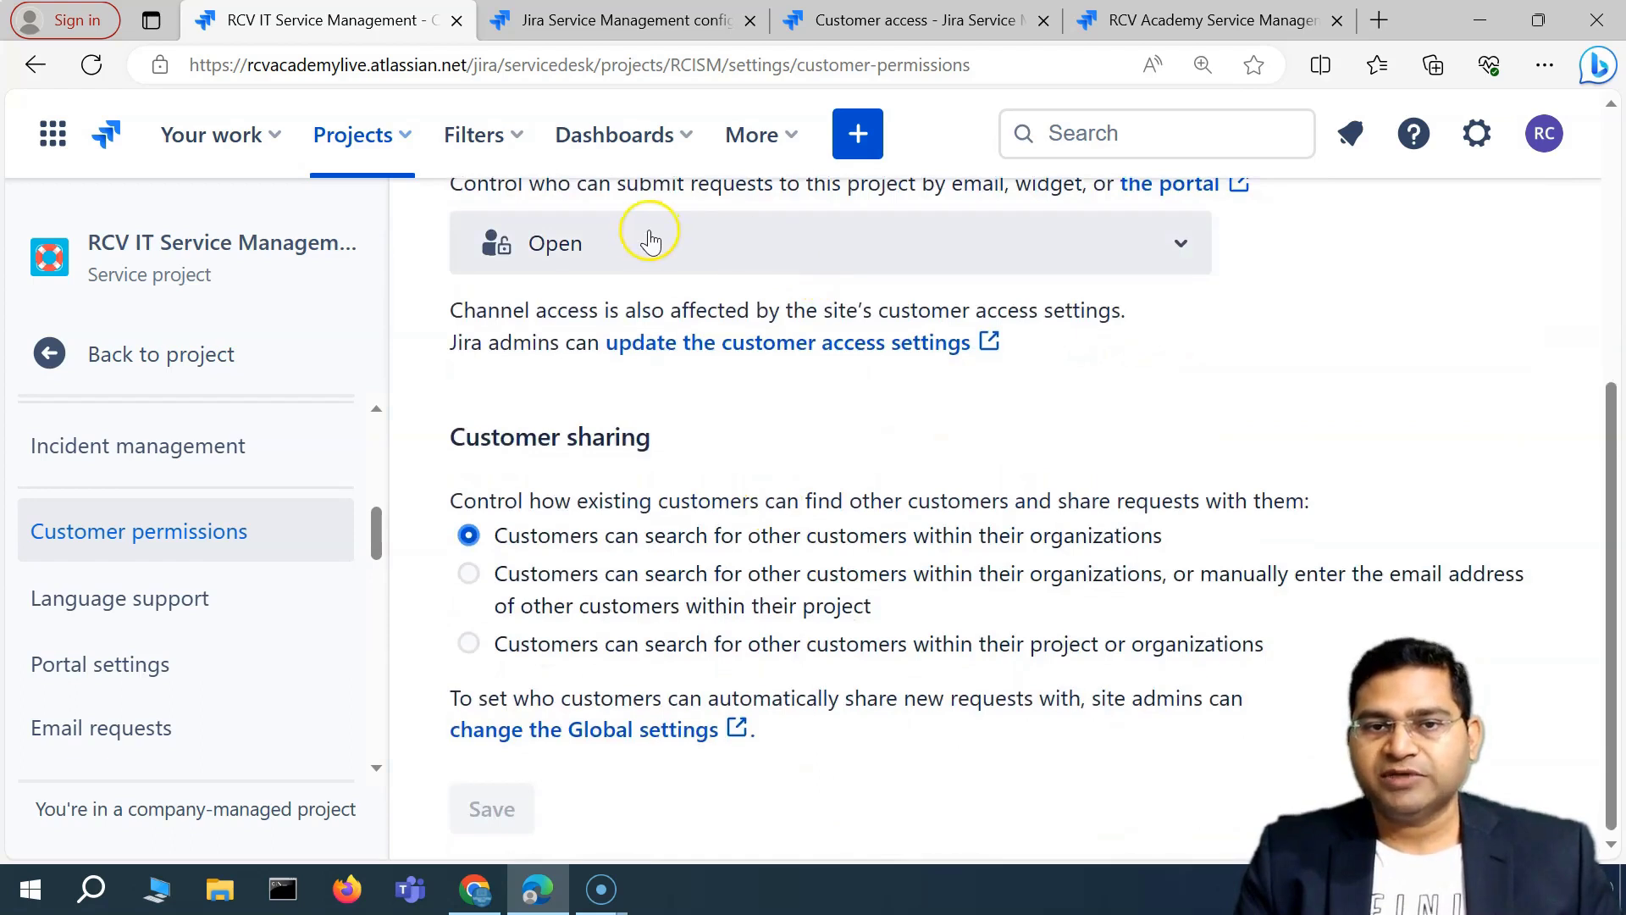
{"action": "left_click", "coordinate": [640, 240]}
Try Restricted channel access, then set channel access back to Open.
{"action": "left_click", "coordinate": [716, 376]}
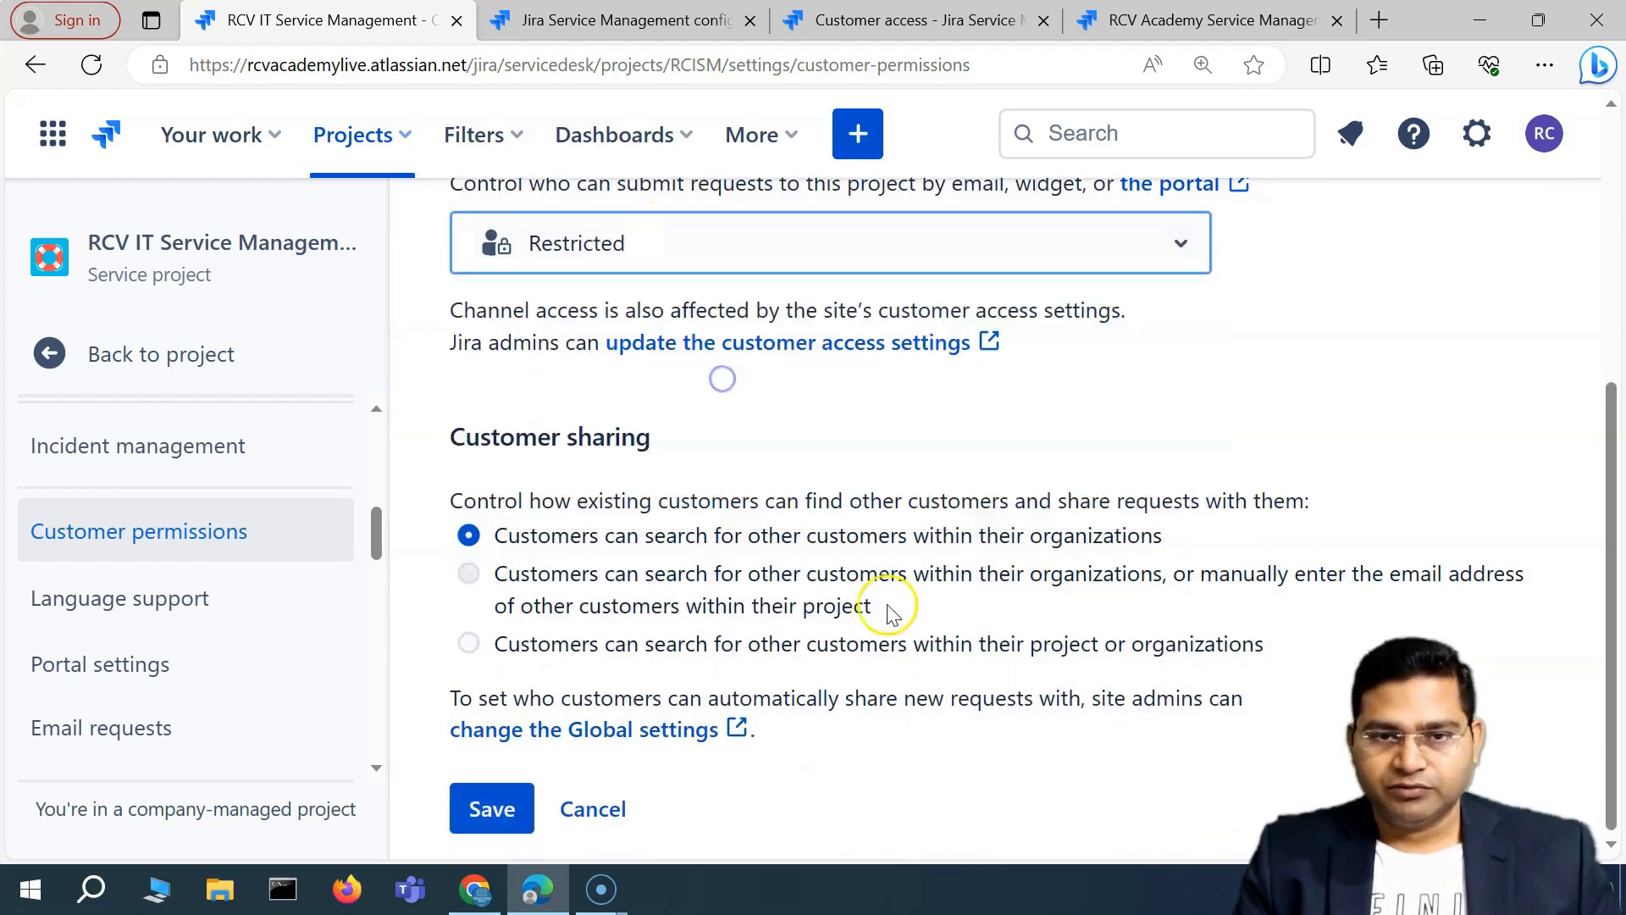
{"action": "left_click", "coordinate": [734, 247]}
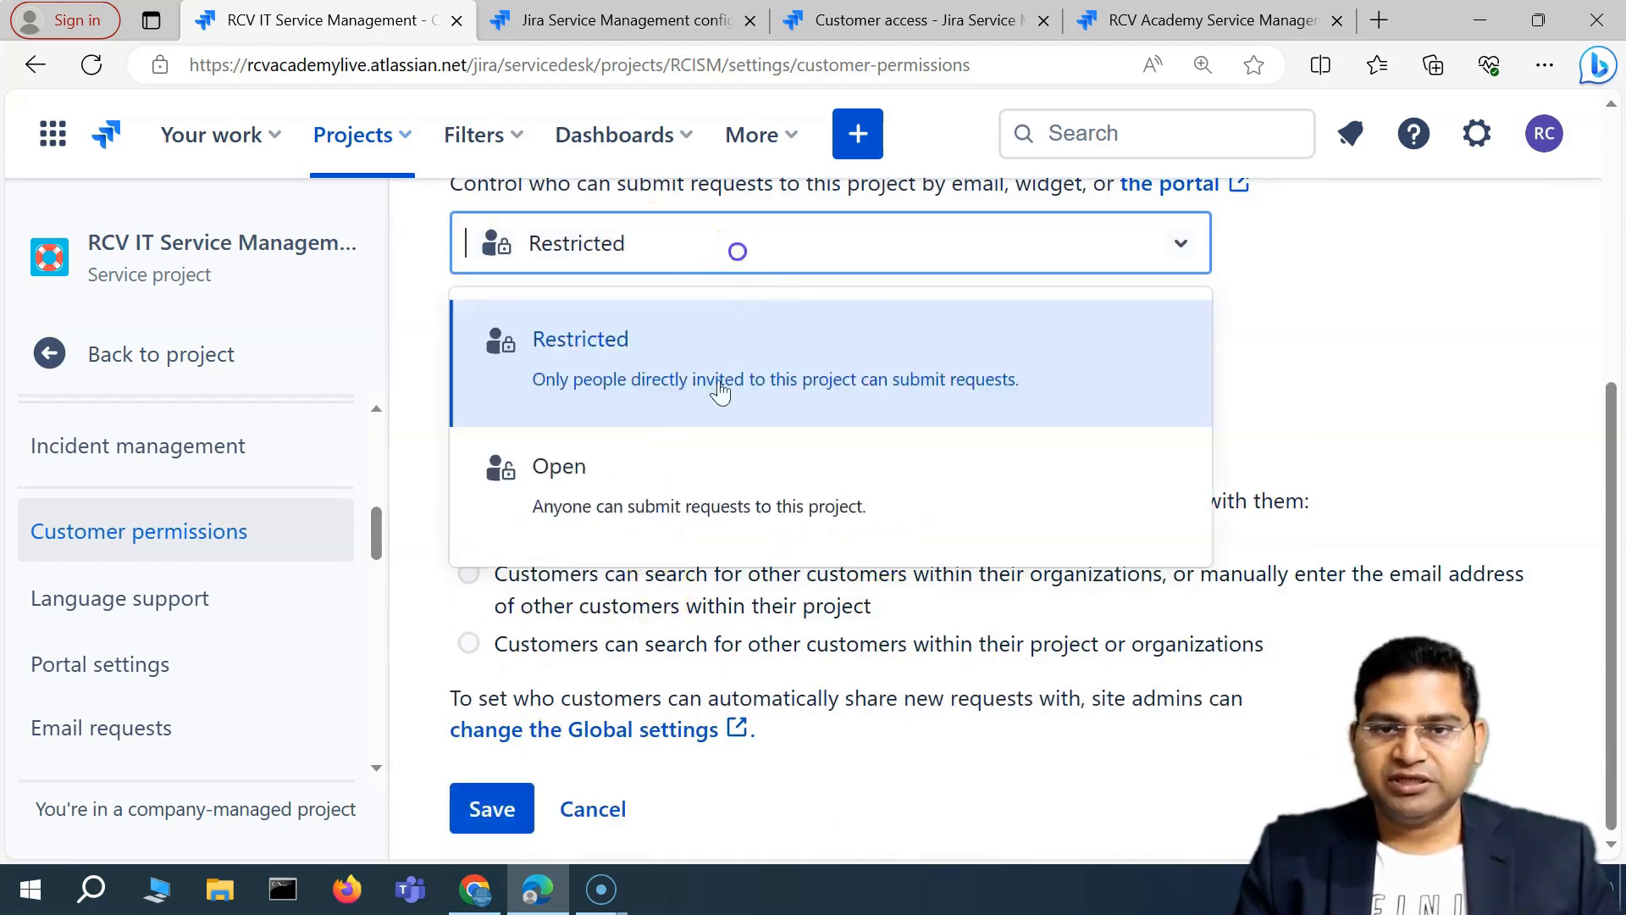
{"action": "left_click", "coordinate": [678, 467]}
Let customers add project customers by email address, highlighting the two warning notes.
{"action": "left_click", "coordinate": [468, 574]}
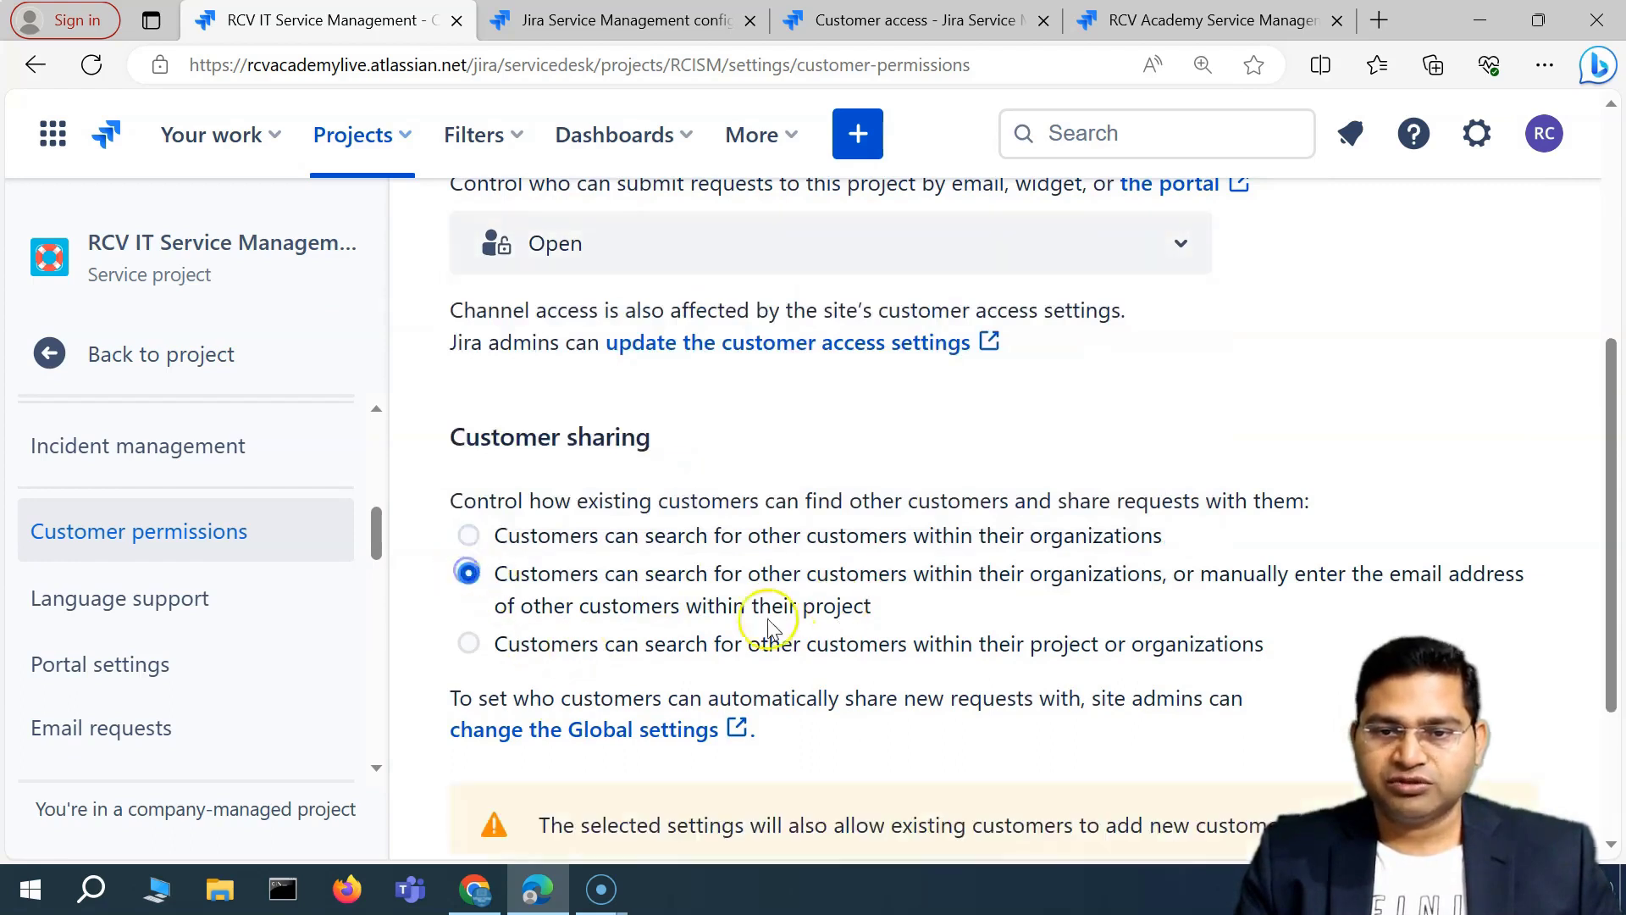
{"action": "scroll", "coordinate": [932, 593], "scroll_direction": "down", "scroll_amount": 3}
{"action": "left_click_drag", "start_coordinate": [543, 595], "coordinate": [1475, 599]}
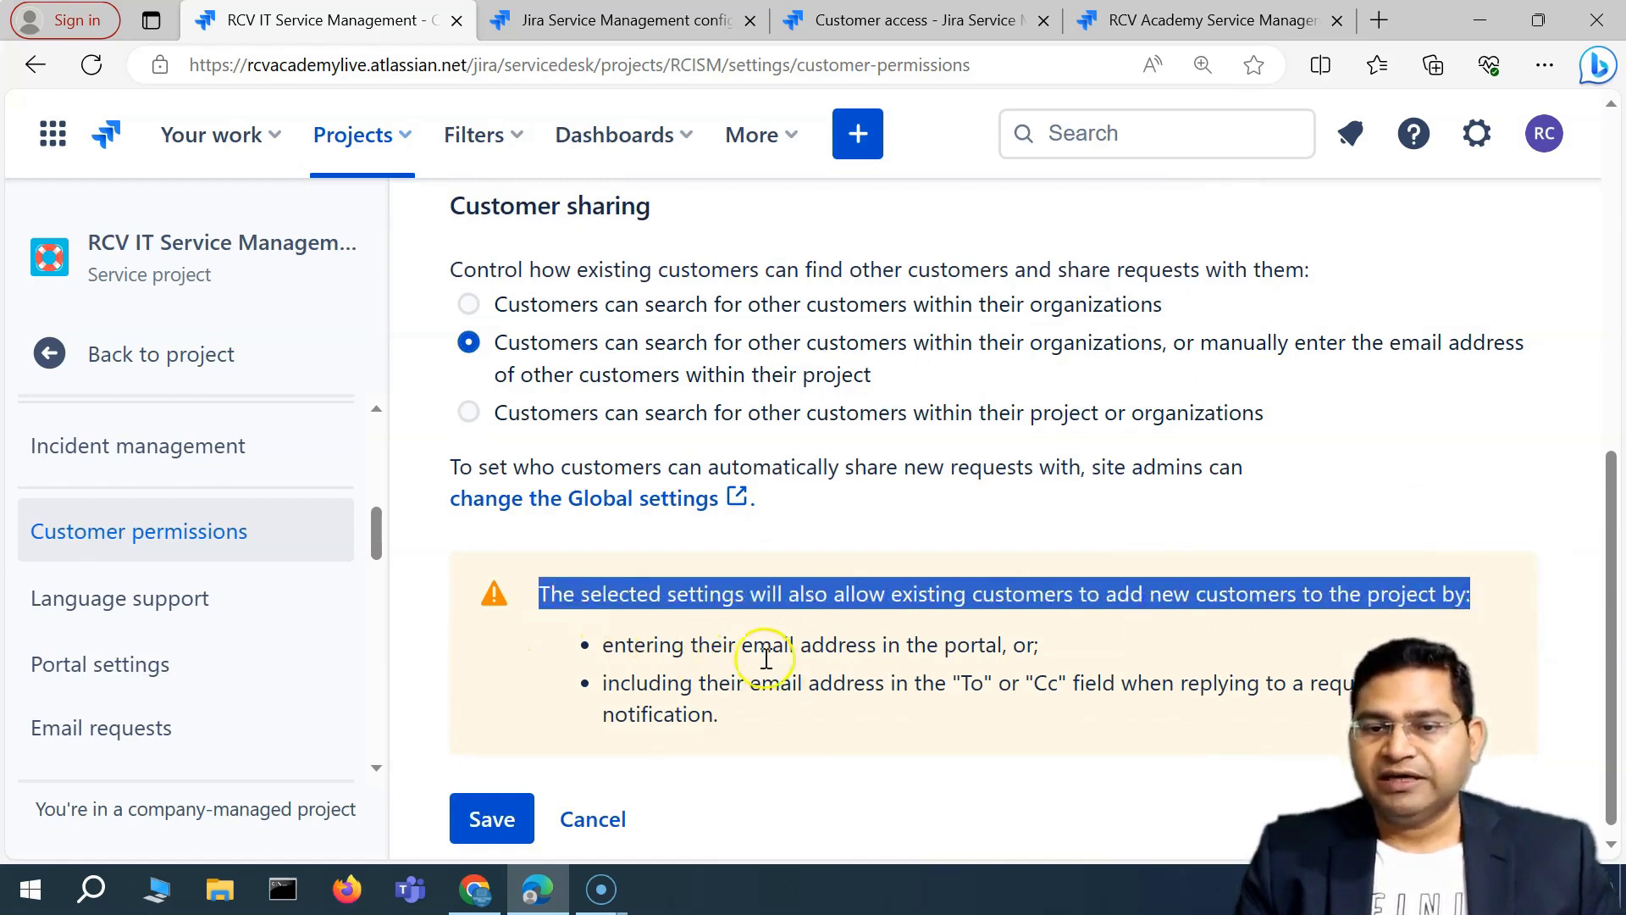
{"action": "scroll", "coordinate": [923, 649], "scroll_direction": "down", "scroll_amount": 1}
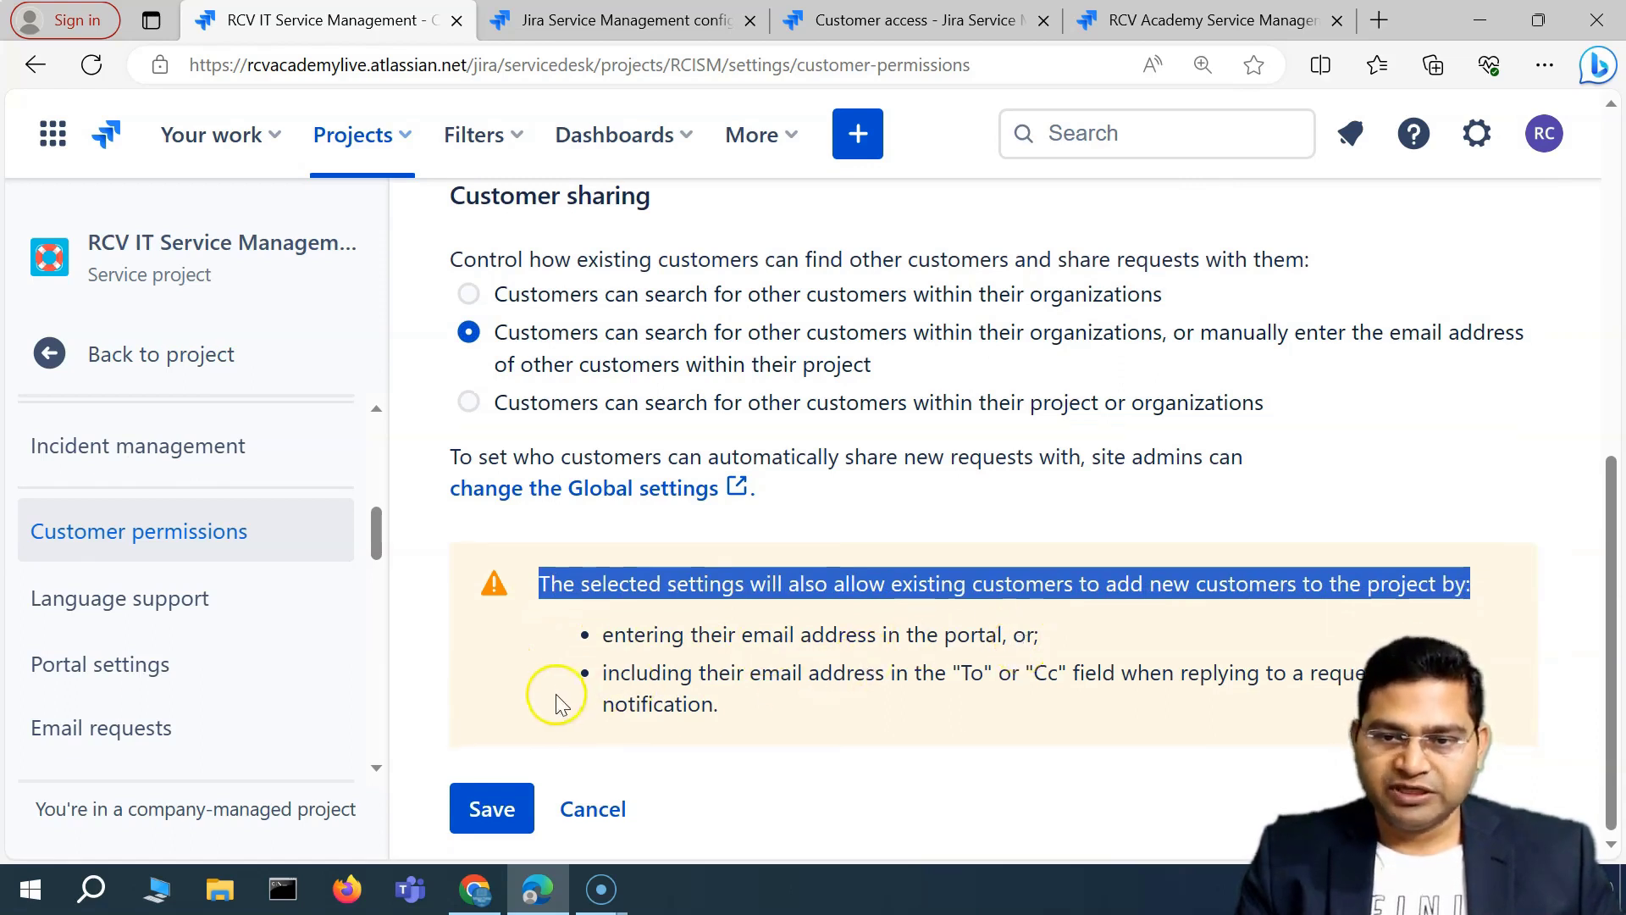
{"action": "left_click_drag", "start_coordinate": [696, 676], "coordinate": [719, 705]}
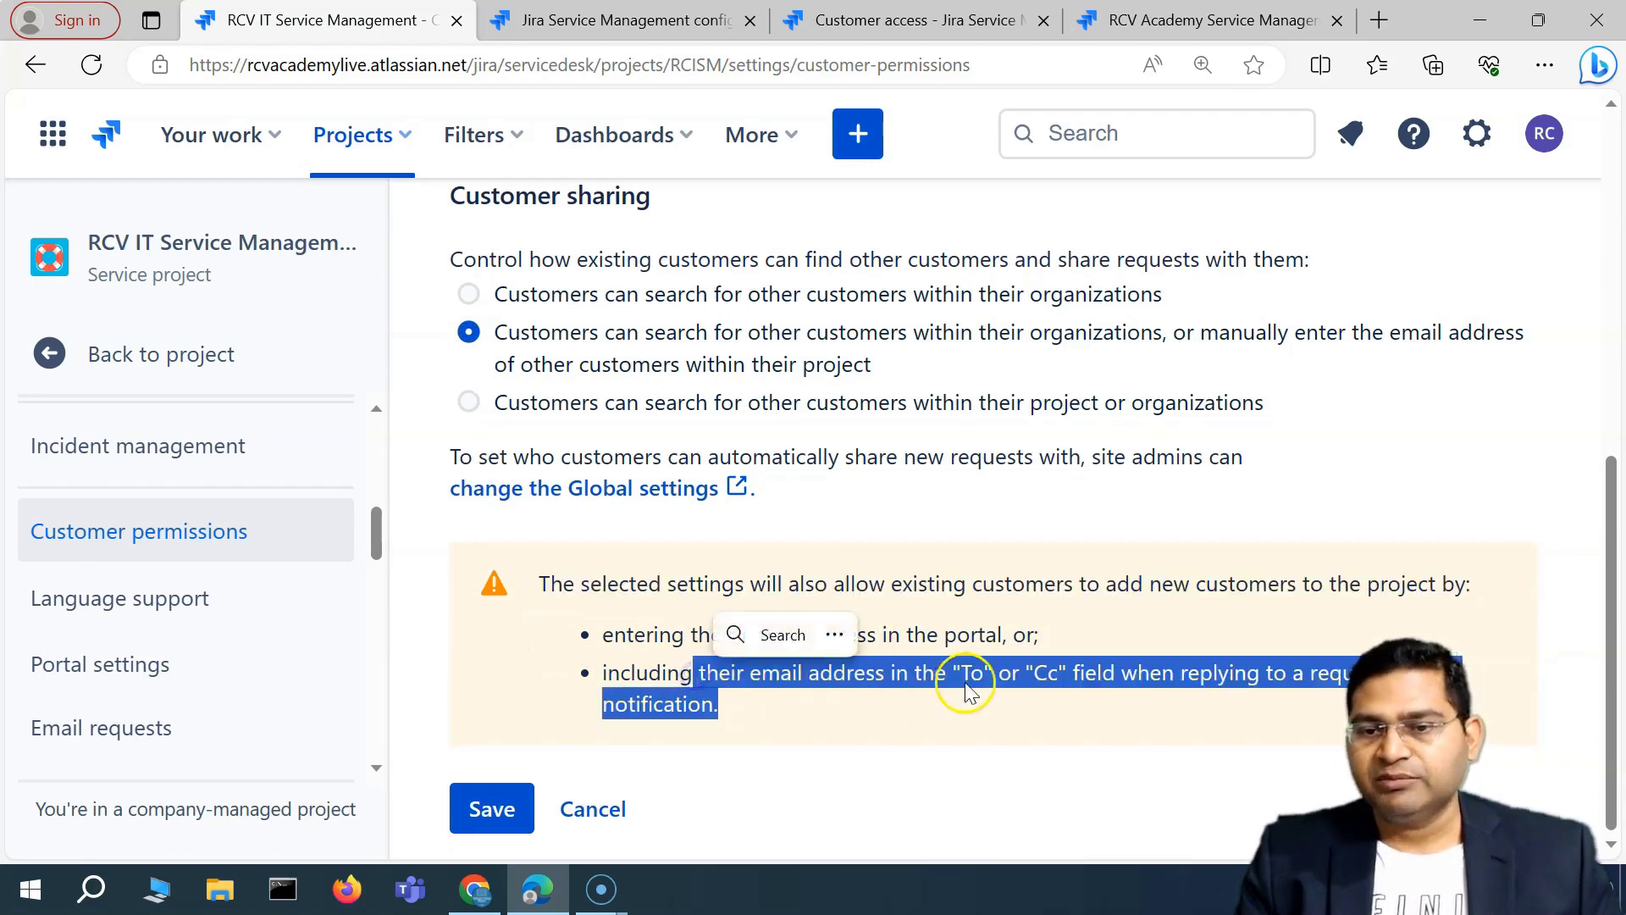
{"action": "left_click", "coordinate": [1032, 674]}
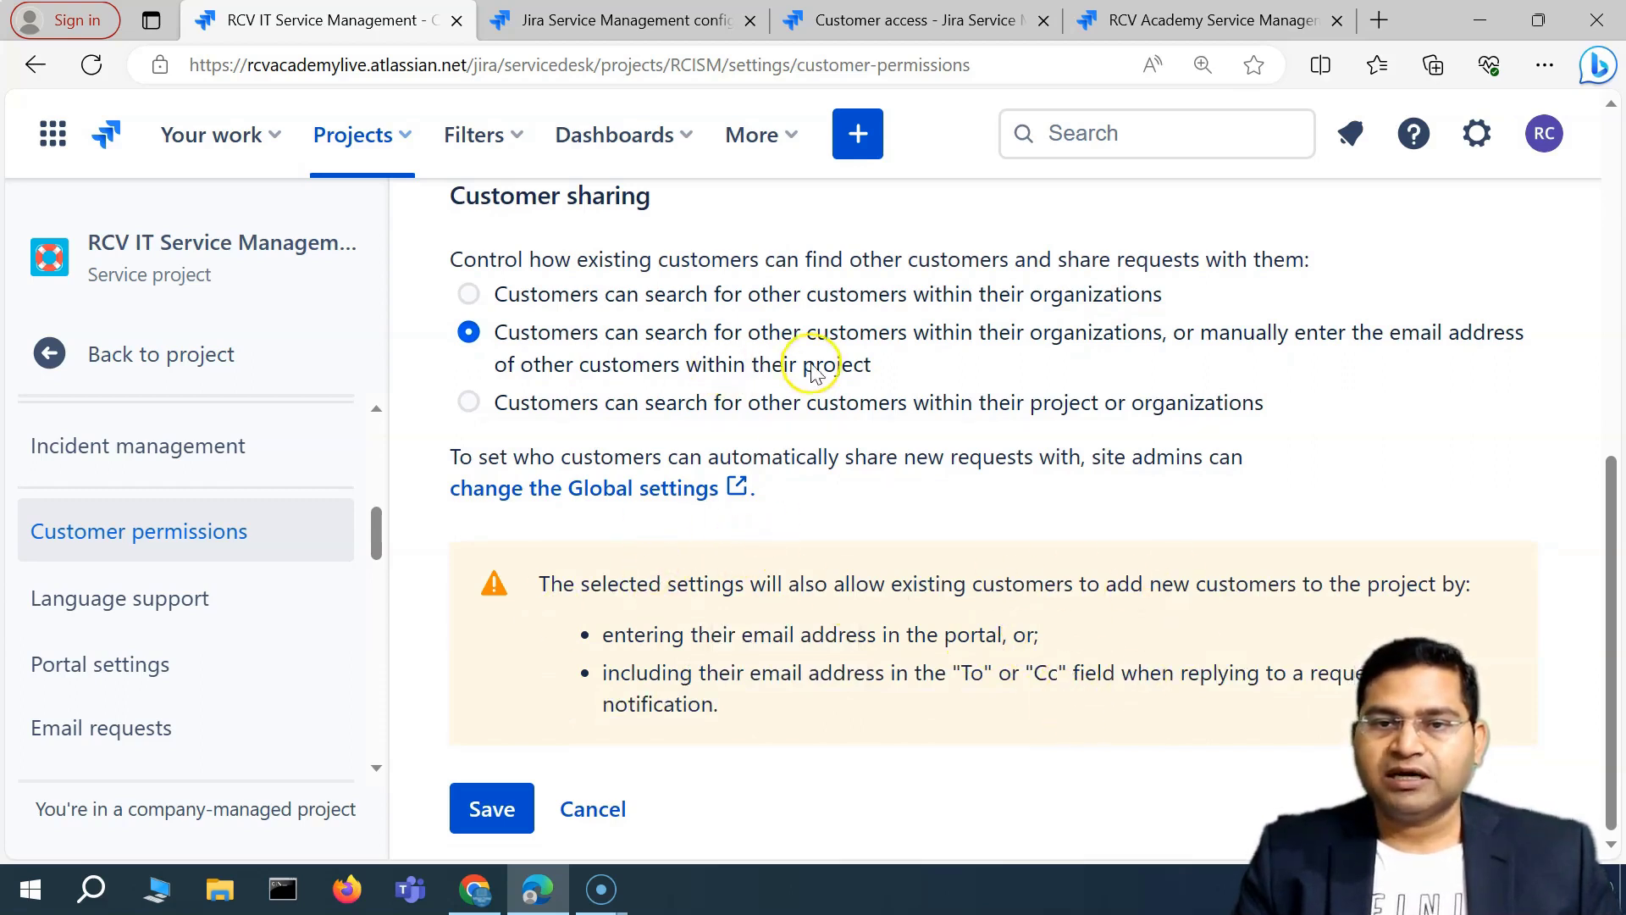
Set customer sharing to searching within their project or organizations, highlighting both warning bullets.
{"action": "left_click", "coordinate": [627, 290]}
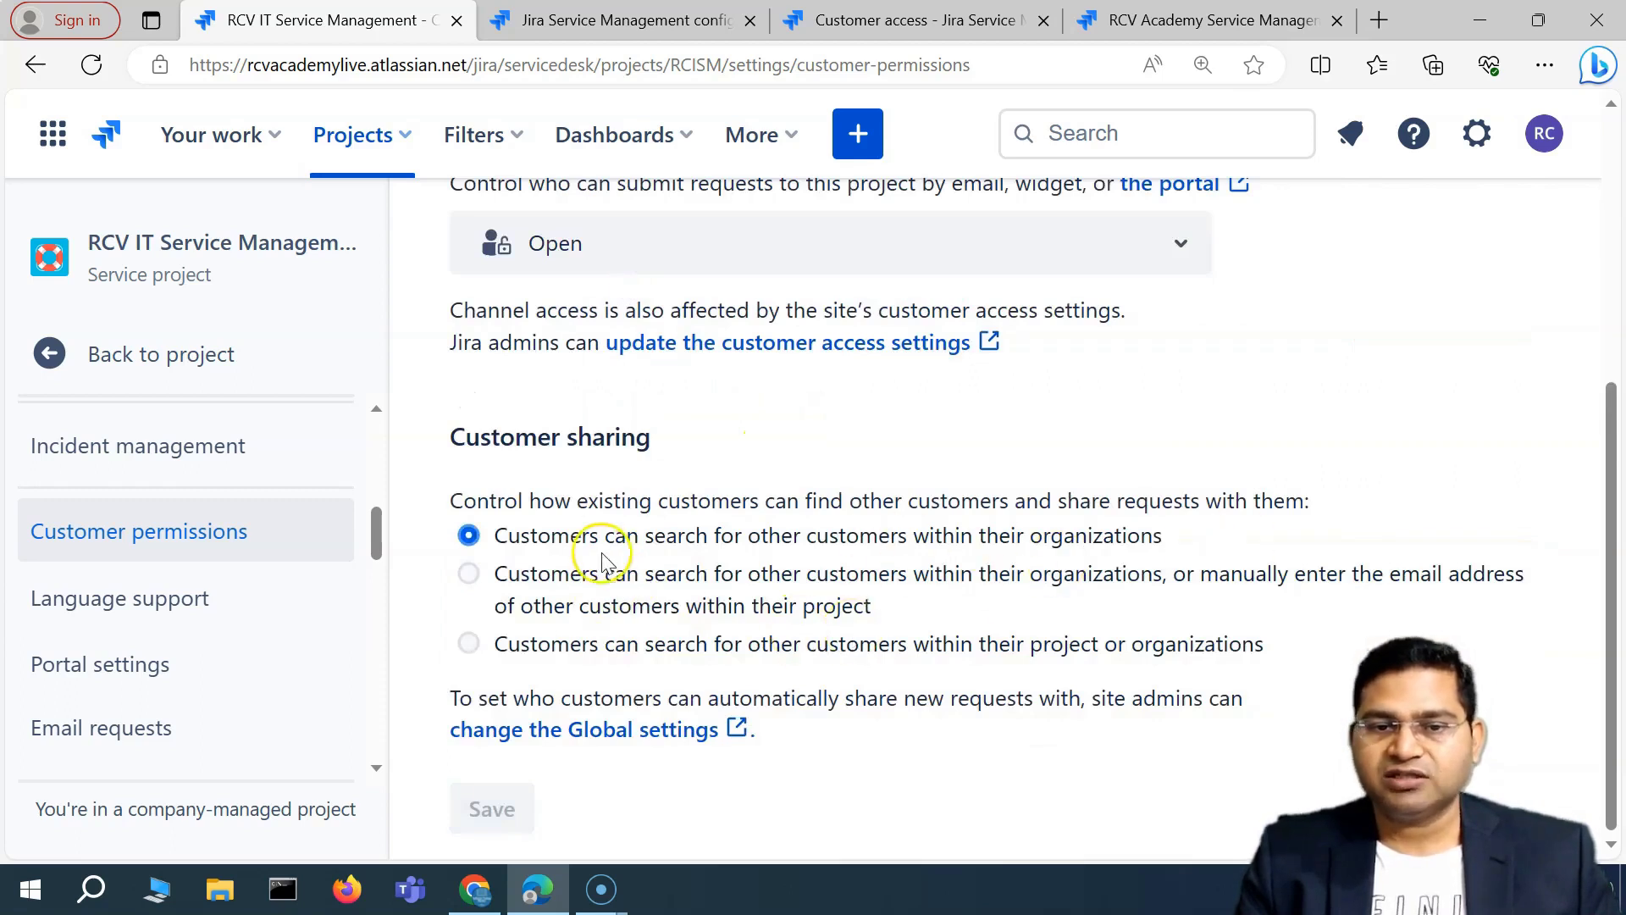
{"action": "left_click", "coordinate": [600, 584]}
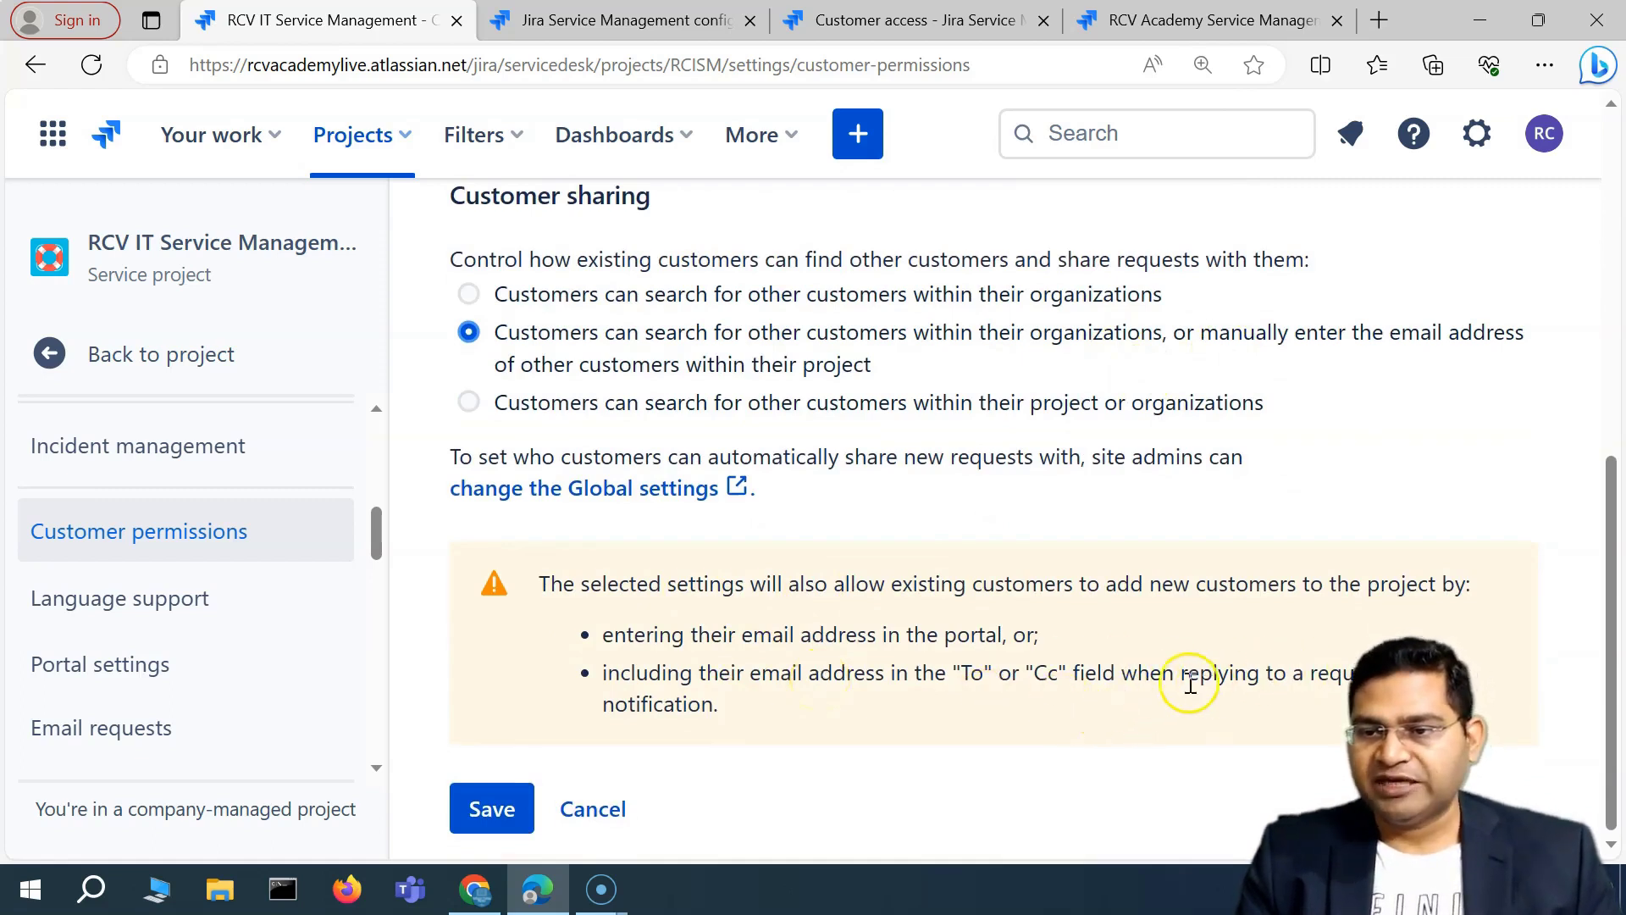
{"action": "left_click", "coordinate": [654, 404]}
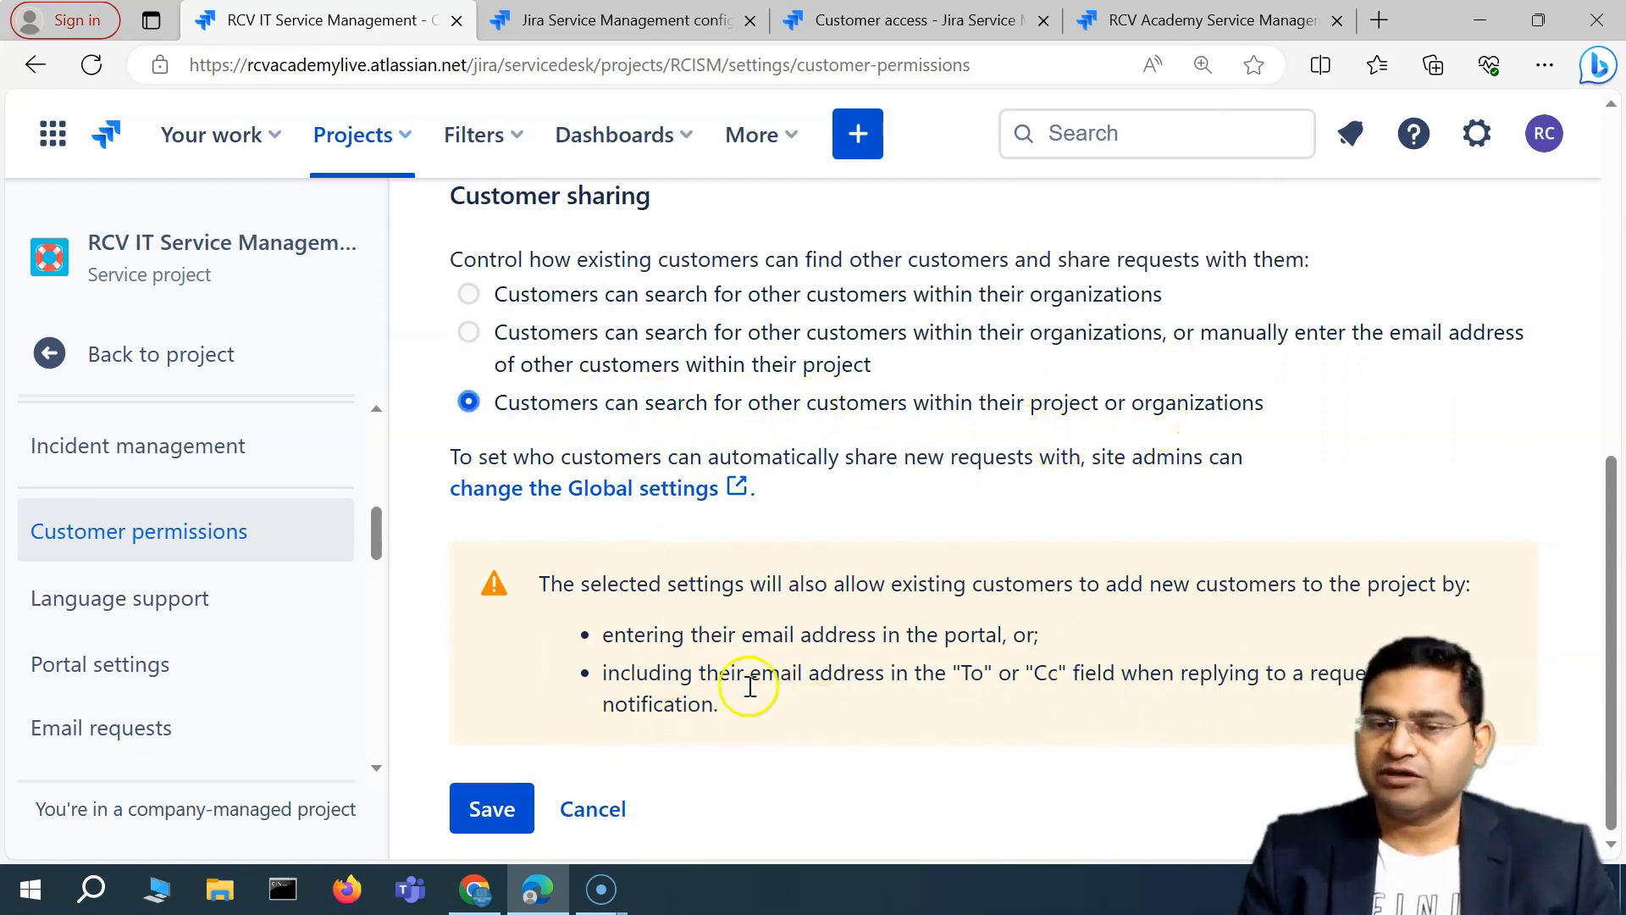
{"action": "left_click_drag", "start_coordinate": [753, 635], "coordinate": [849, 695]}
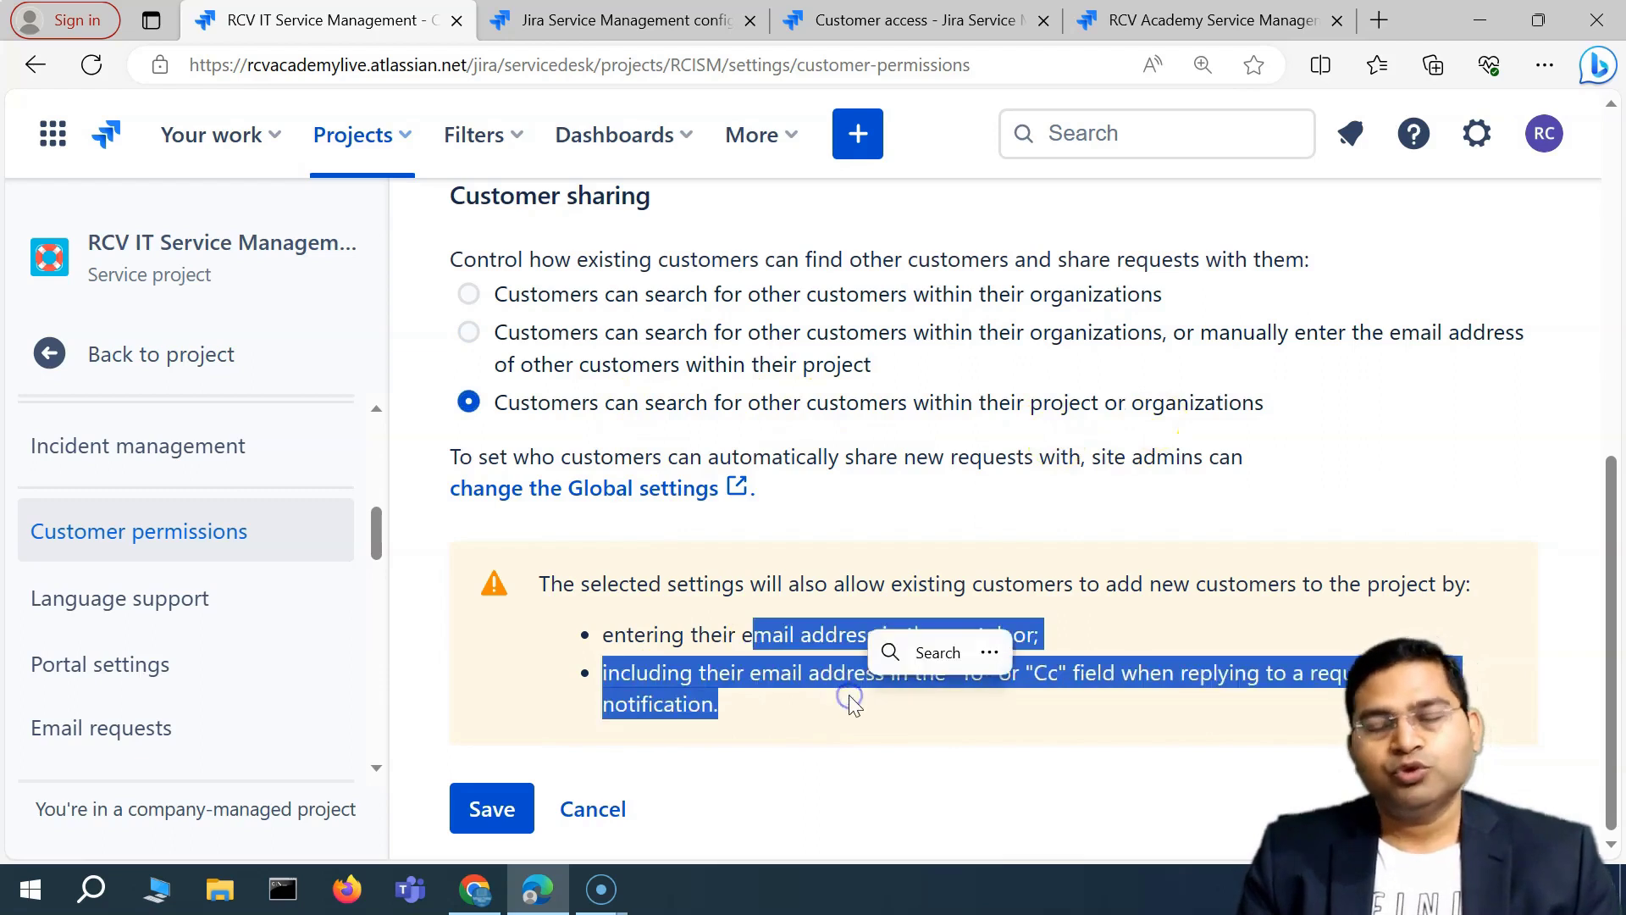
{"action": "left_click", "coordinate": [664, 625]}
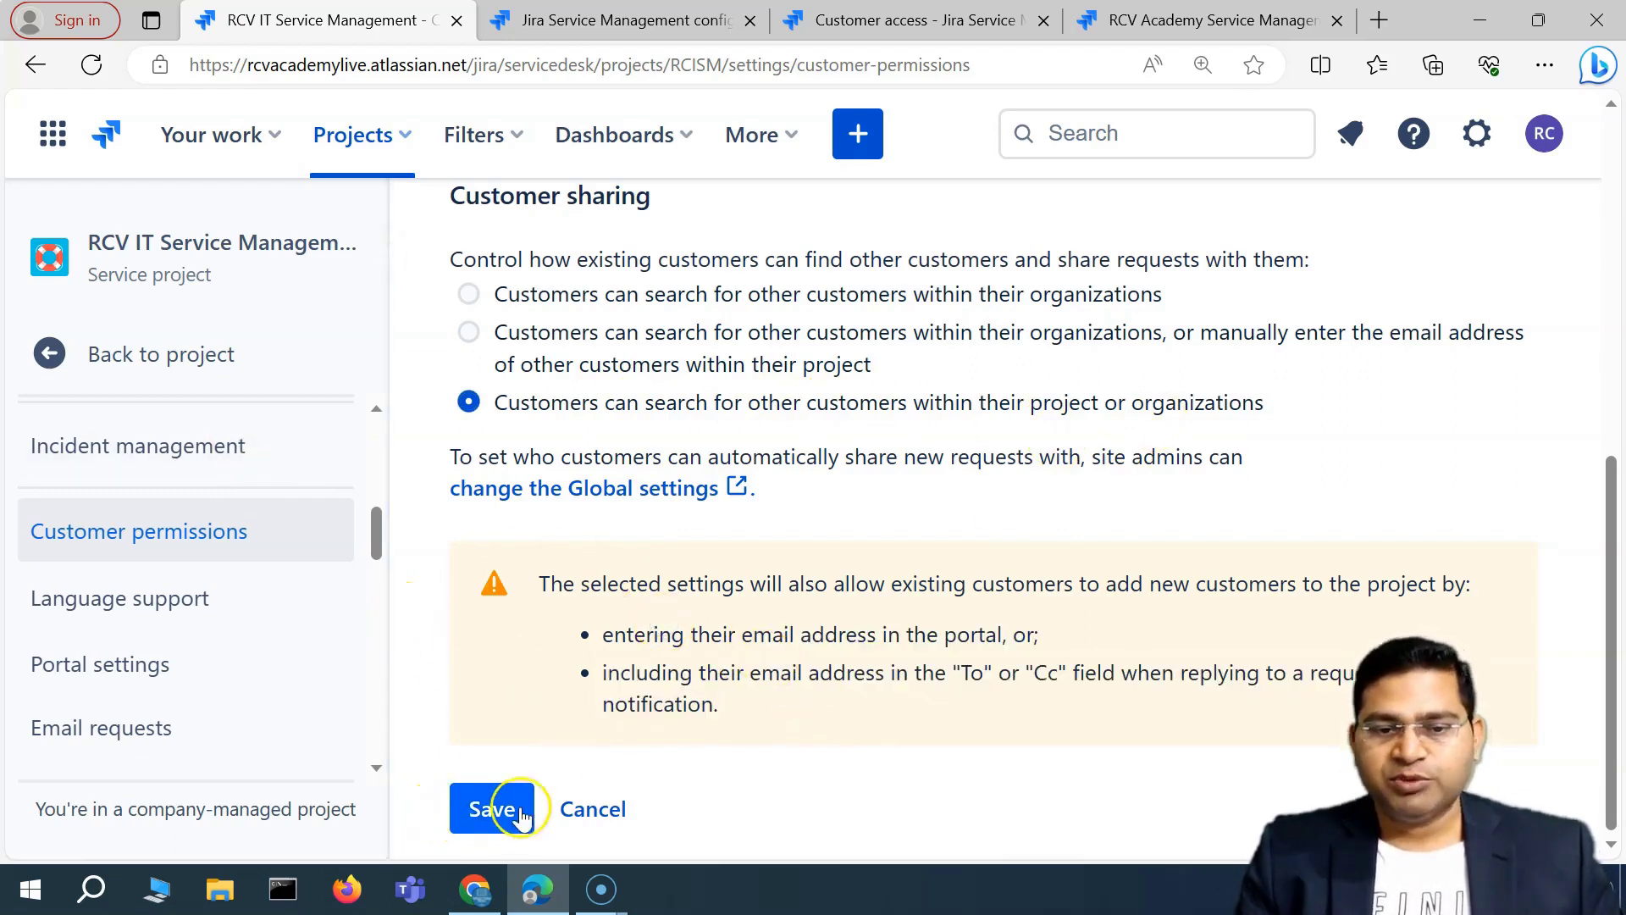
Save the project-or-organizations customer sharing and dismiss the saved notice.
{"action": "left_click", "coordinate": [496, 815]}
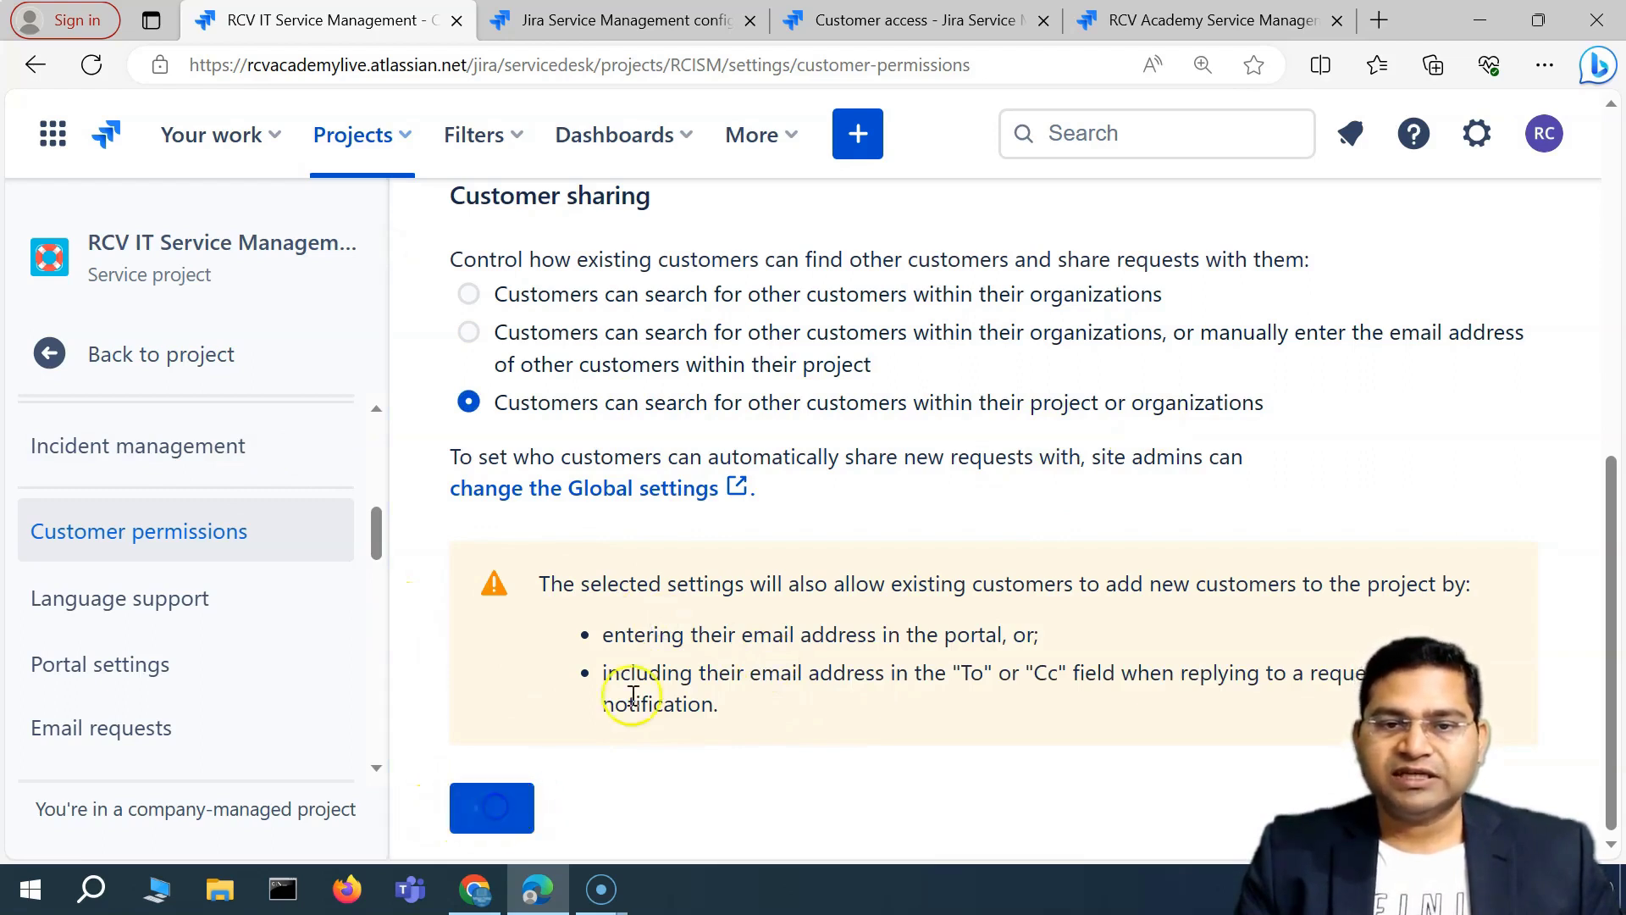
{"action": "left_click", "coordinate": [724, 758]}
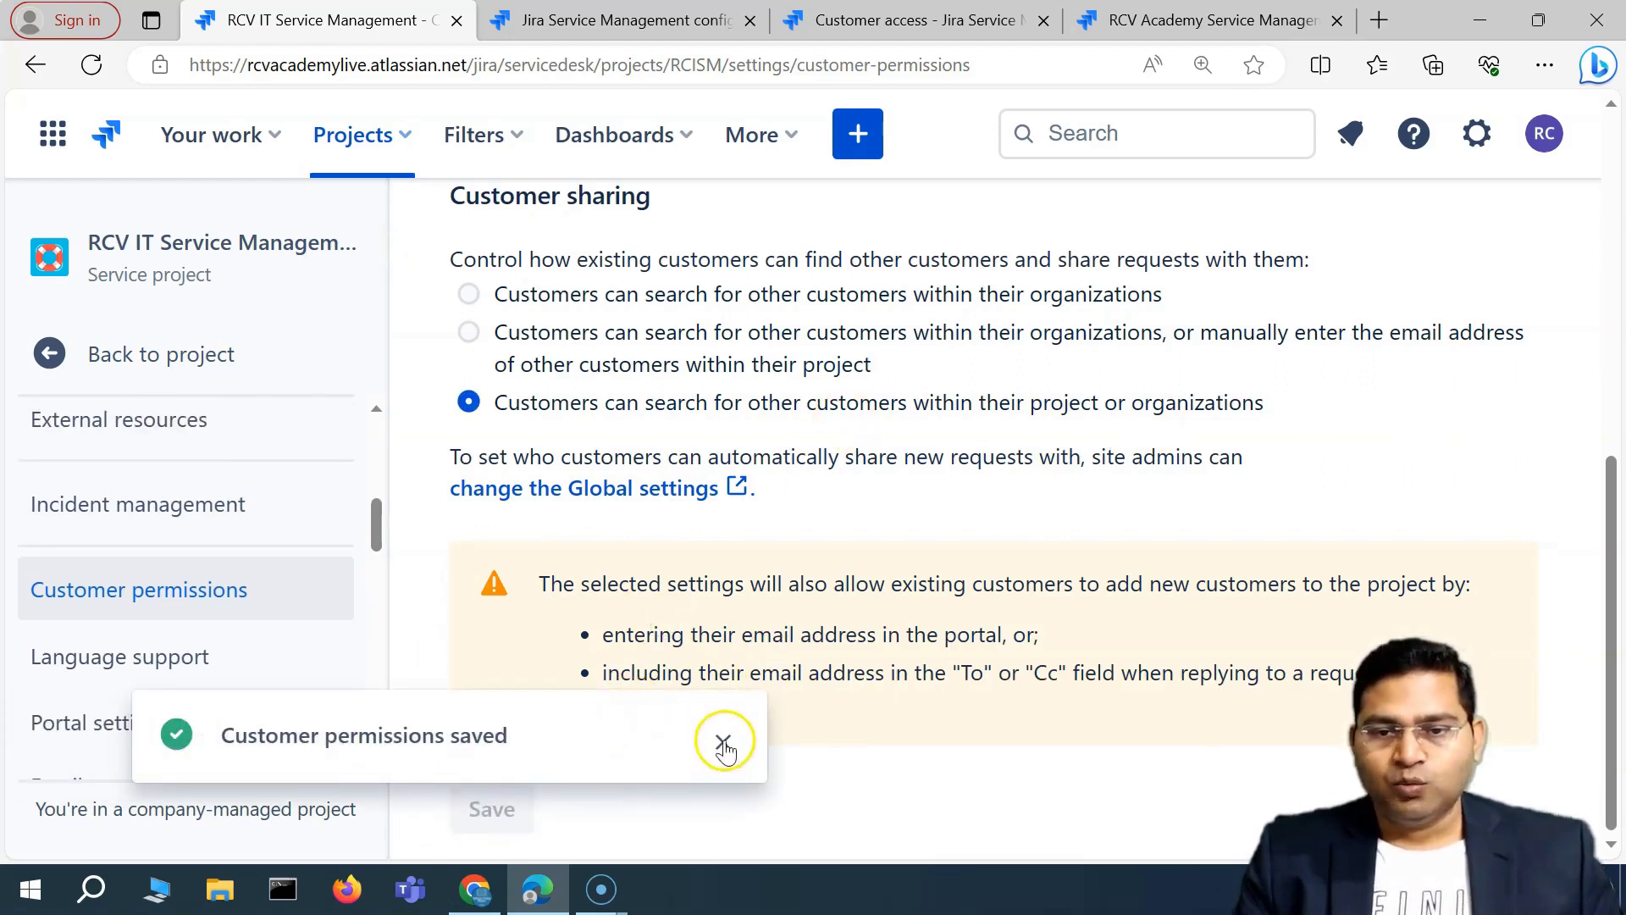
{"action": "scroll", "coordinate": [760, 546], "scroll_direction": "up", "scroll_amount": 6}
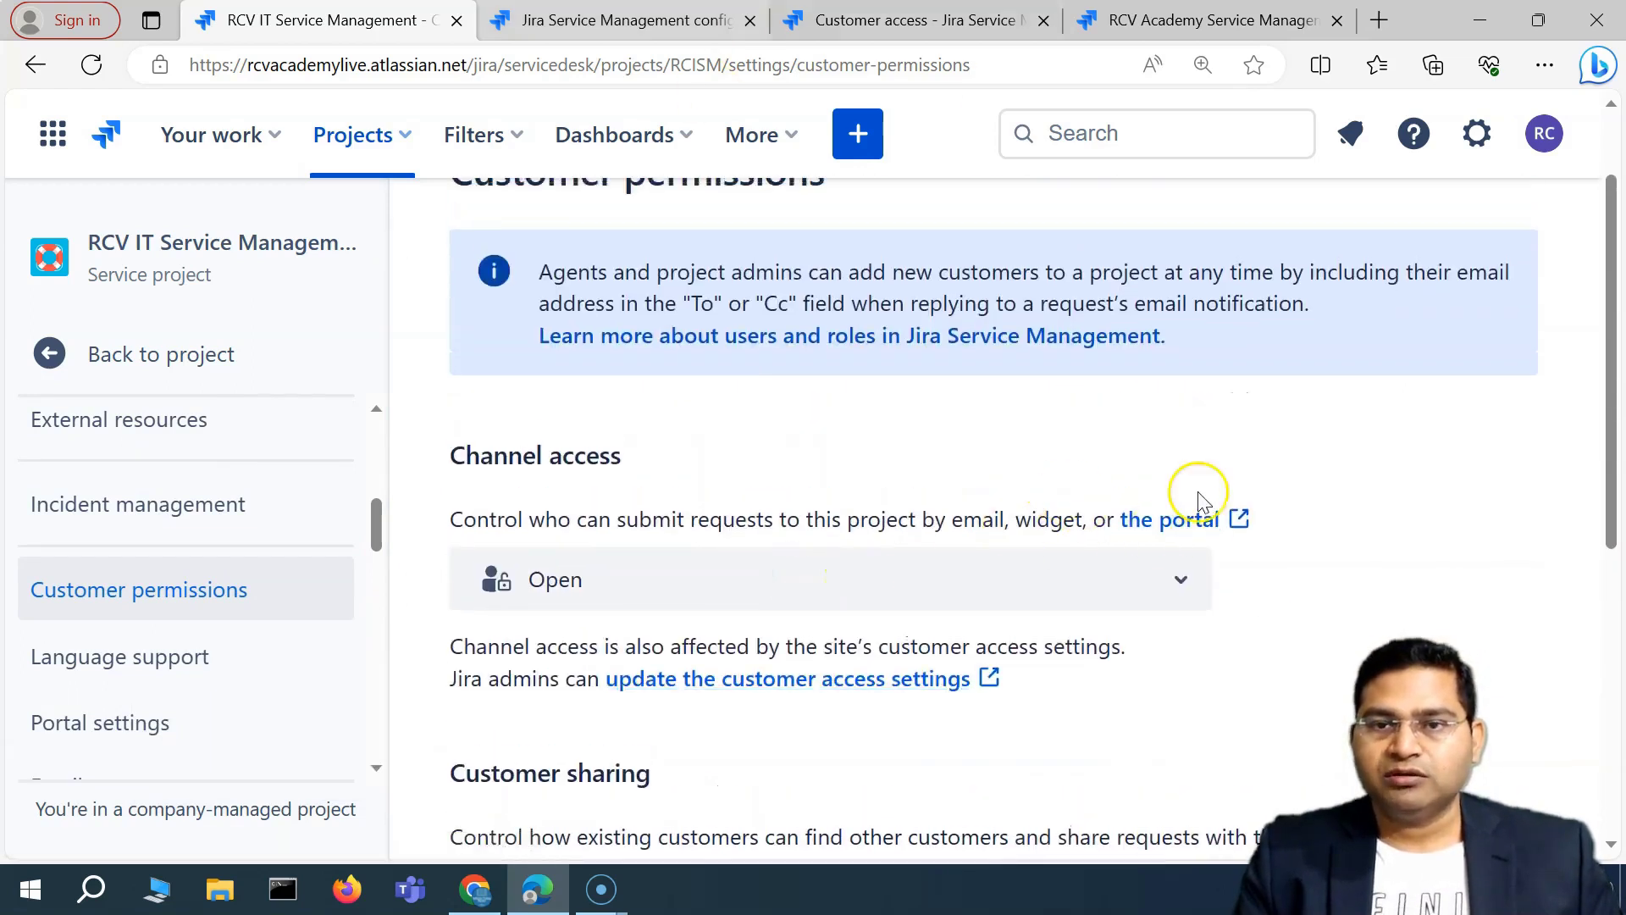
Change channel access to Restricted and save the permissions.
{"action": "left_click", "coordinate": [813, 585]}
{"action": "left_click", "coordinate": [657, 625]}
{"action": "scroll", "coordinate": [1115, 665], "scroll_direction": "down", "scroll_amount": 4}
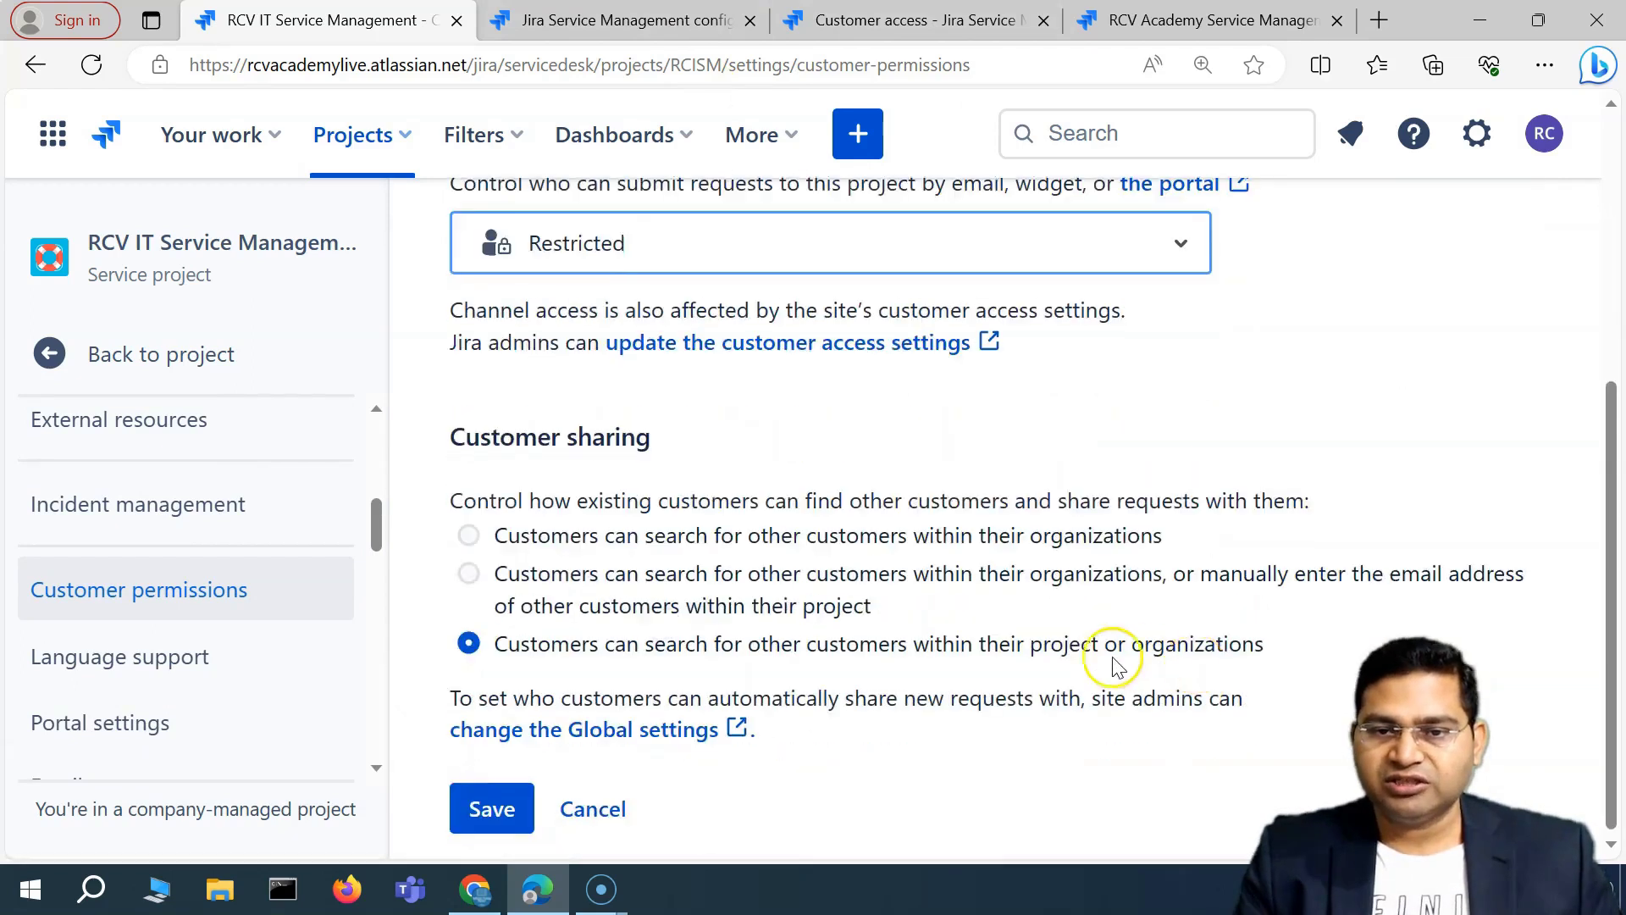
{"action": "left_click", "coordinate": [479, 807]}
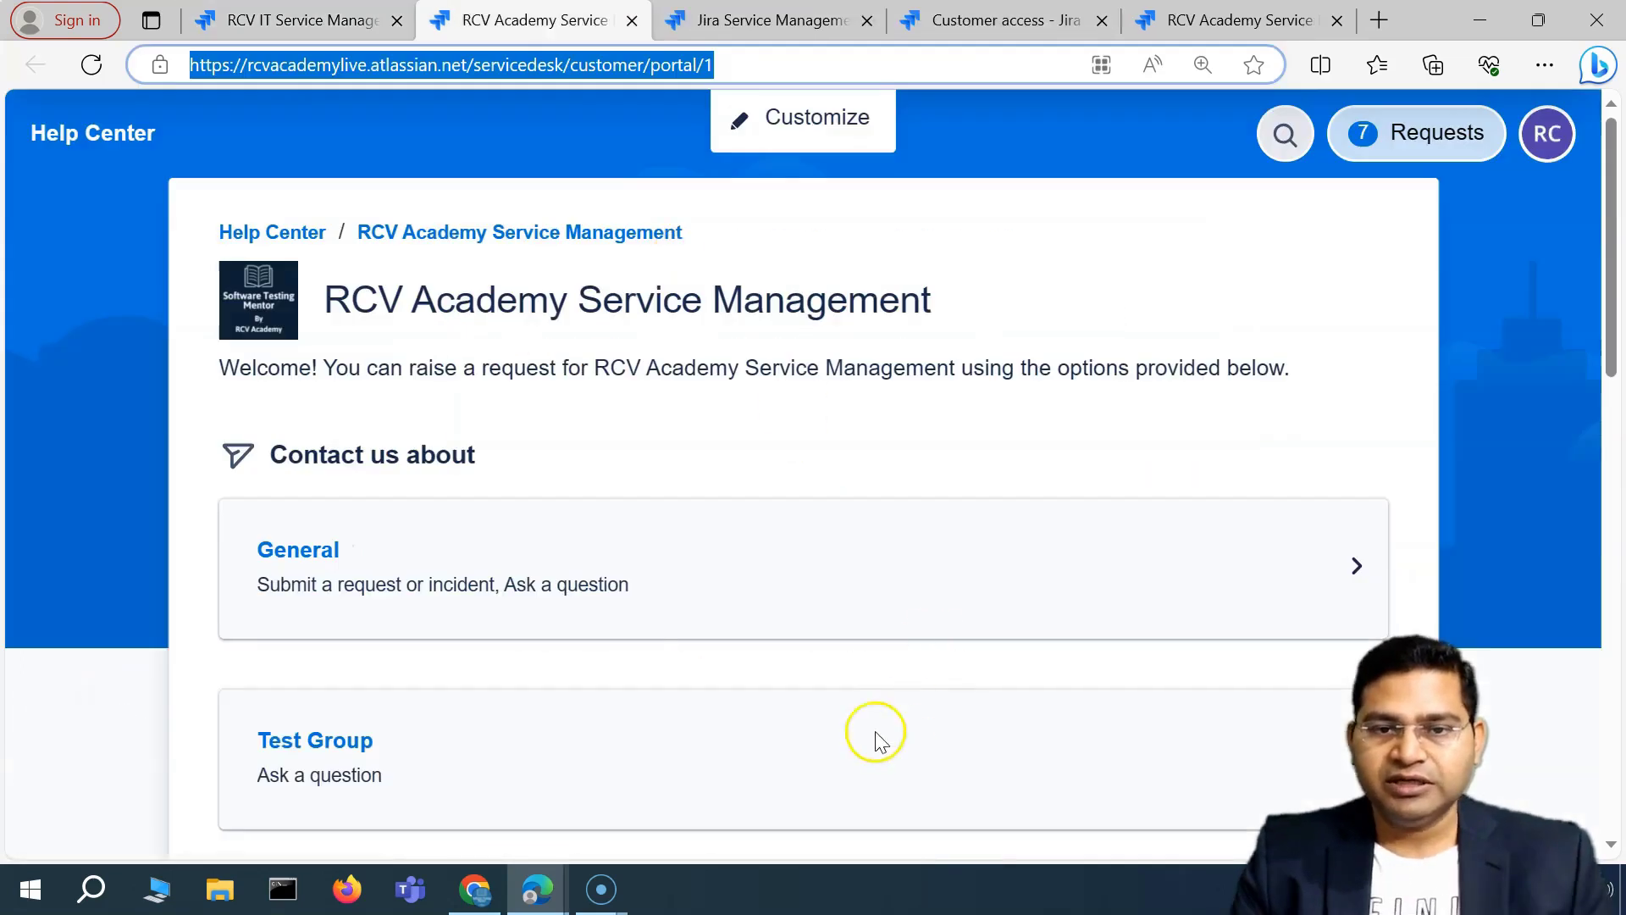
Replace the old private window with a new InPrivate window and load the help center portal.
{"action": "left_click", "coordinate": [336, 28]}
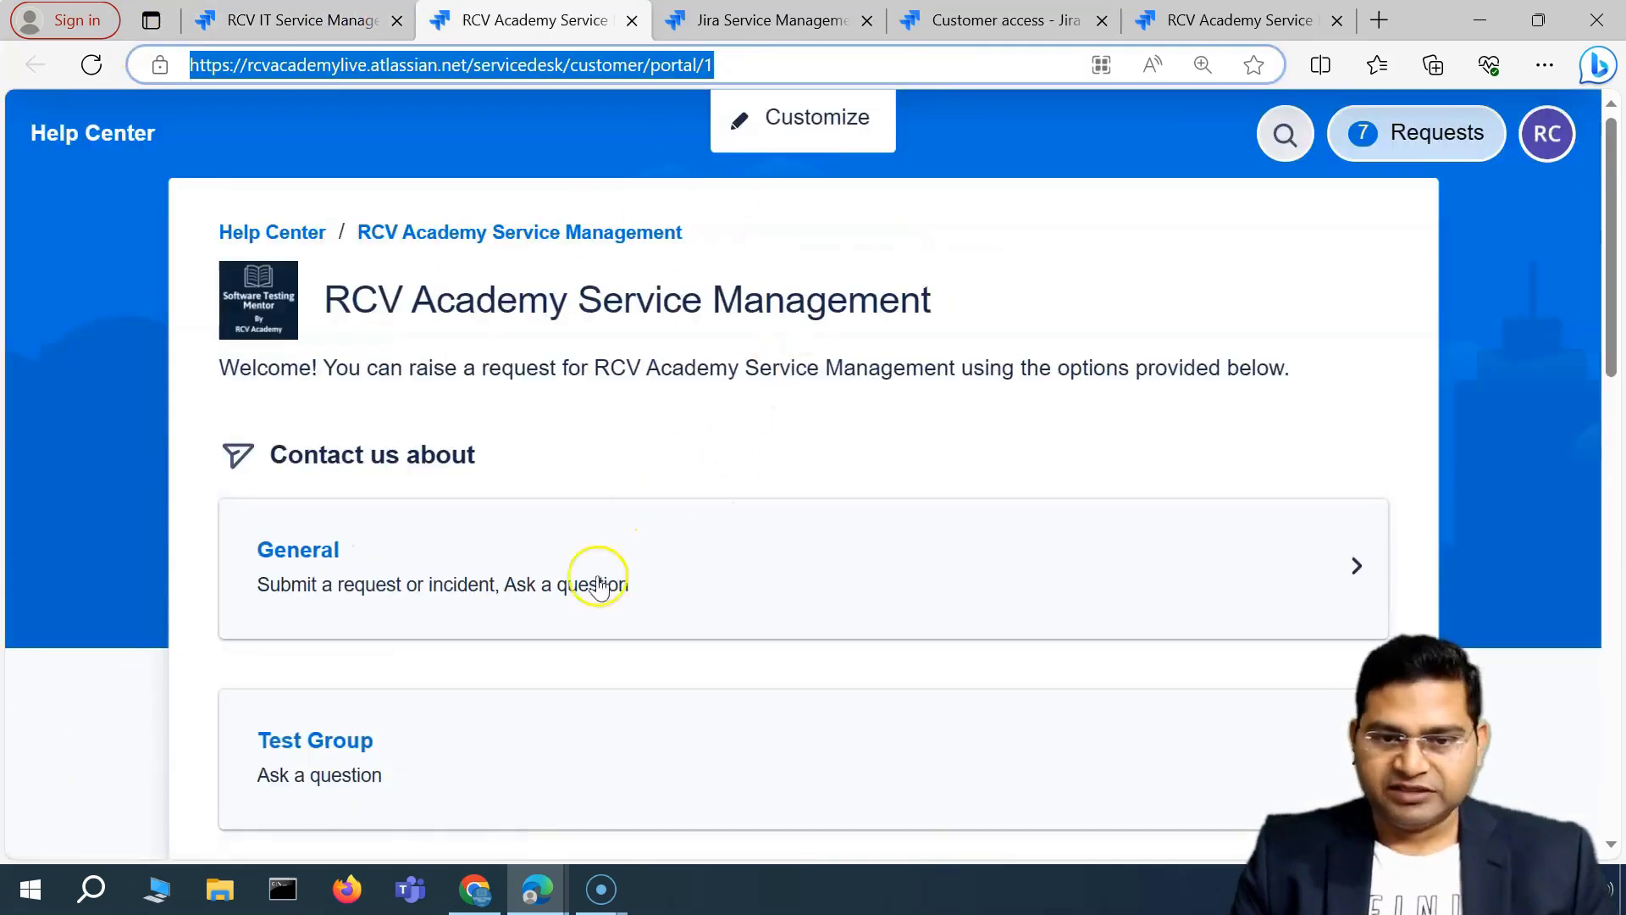
{"action": "left_click", "coordinate": [536, 889]}
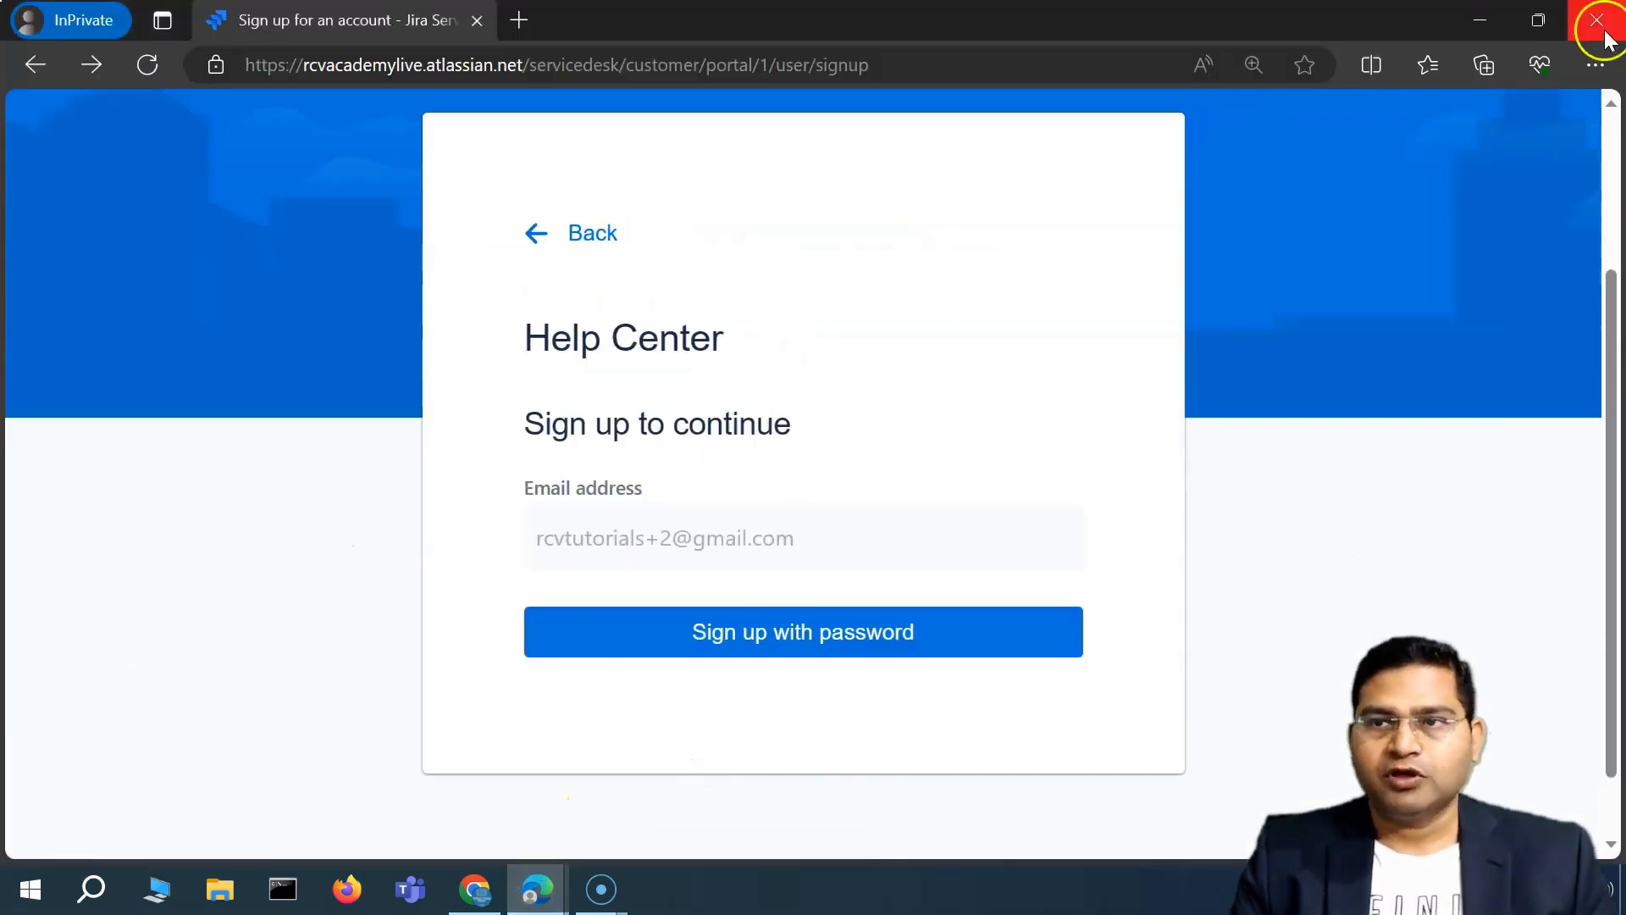
{"action": "left_click", "coordinate": [1596, 20]}
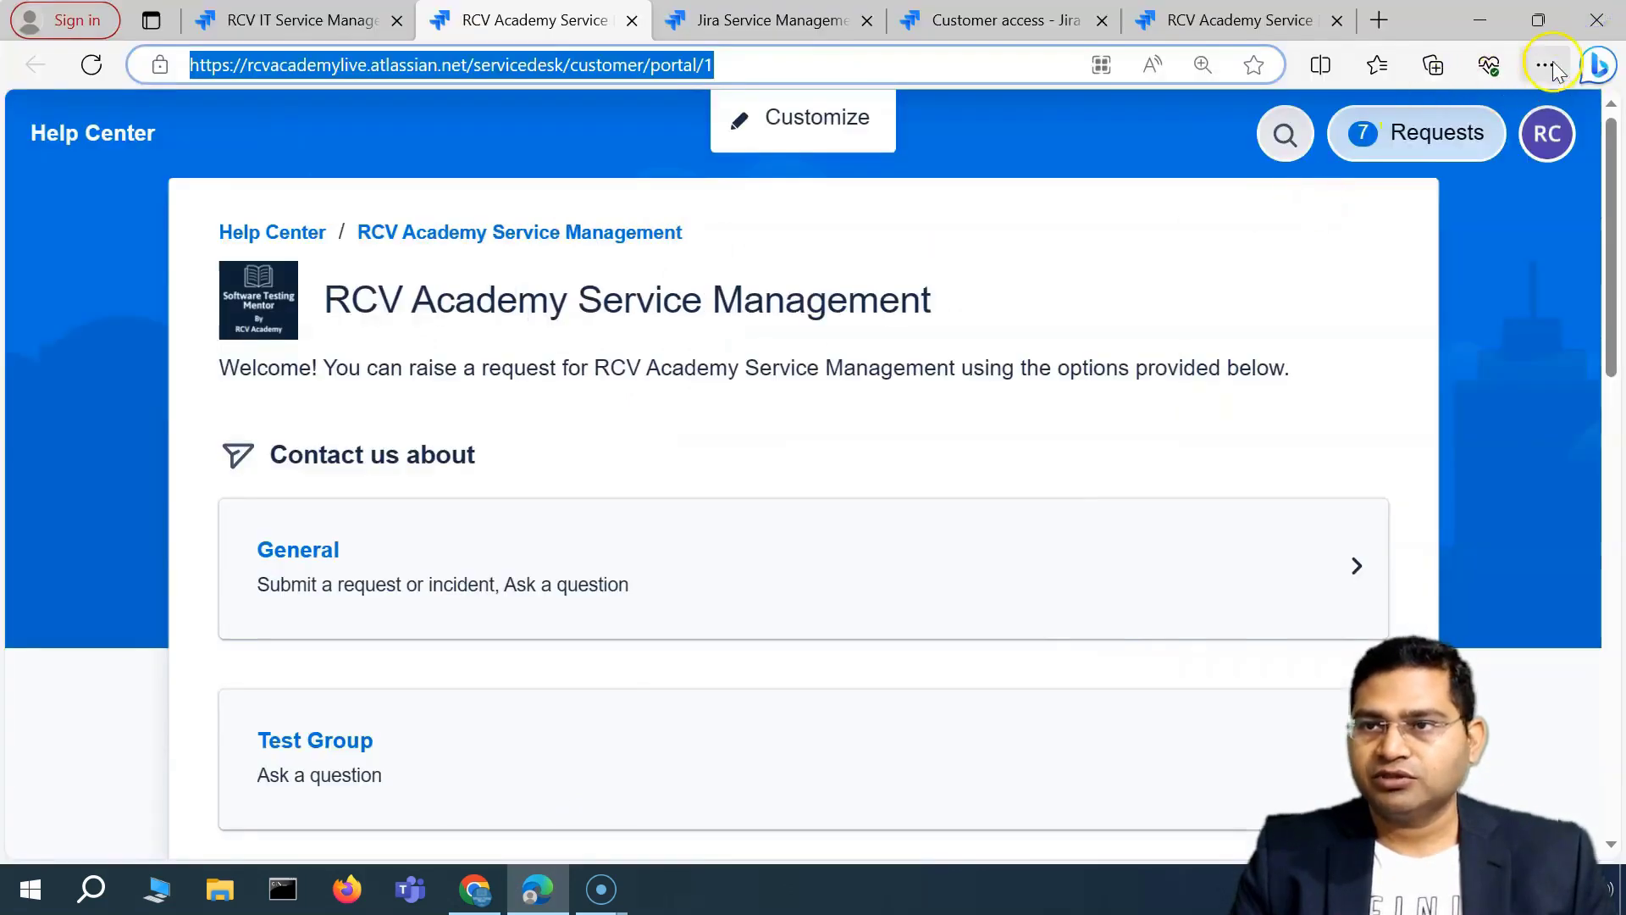
{"action": "left_click", "coordinate": [1555, 68]}
{"action": "left_click", "coordinate": [1373, 112]}
{"action": "type", "text": "https://rcvacademylive.atlassian.net/servicedesk/customer/portal/1"}
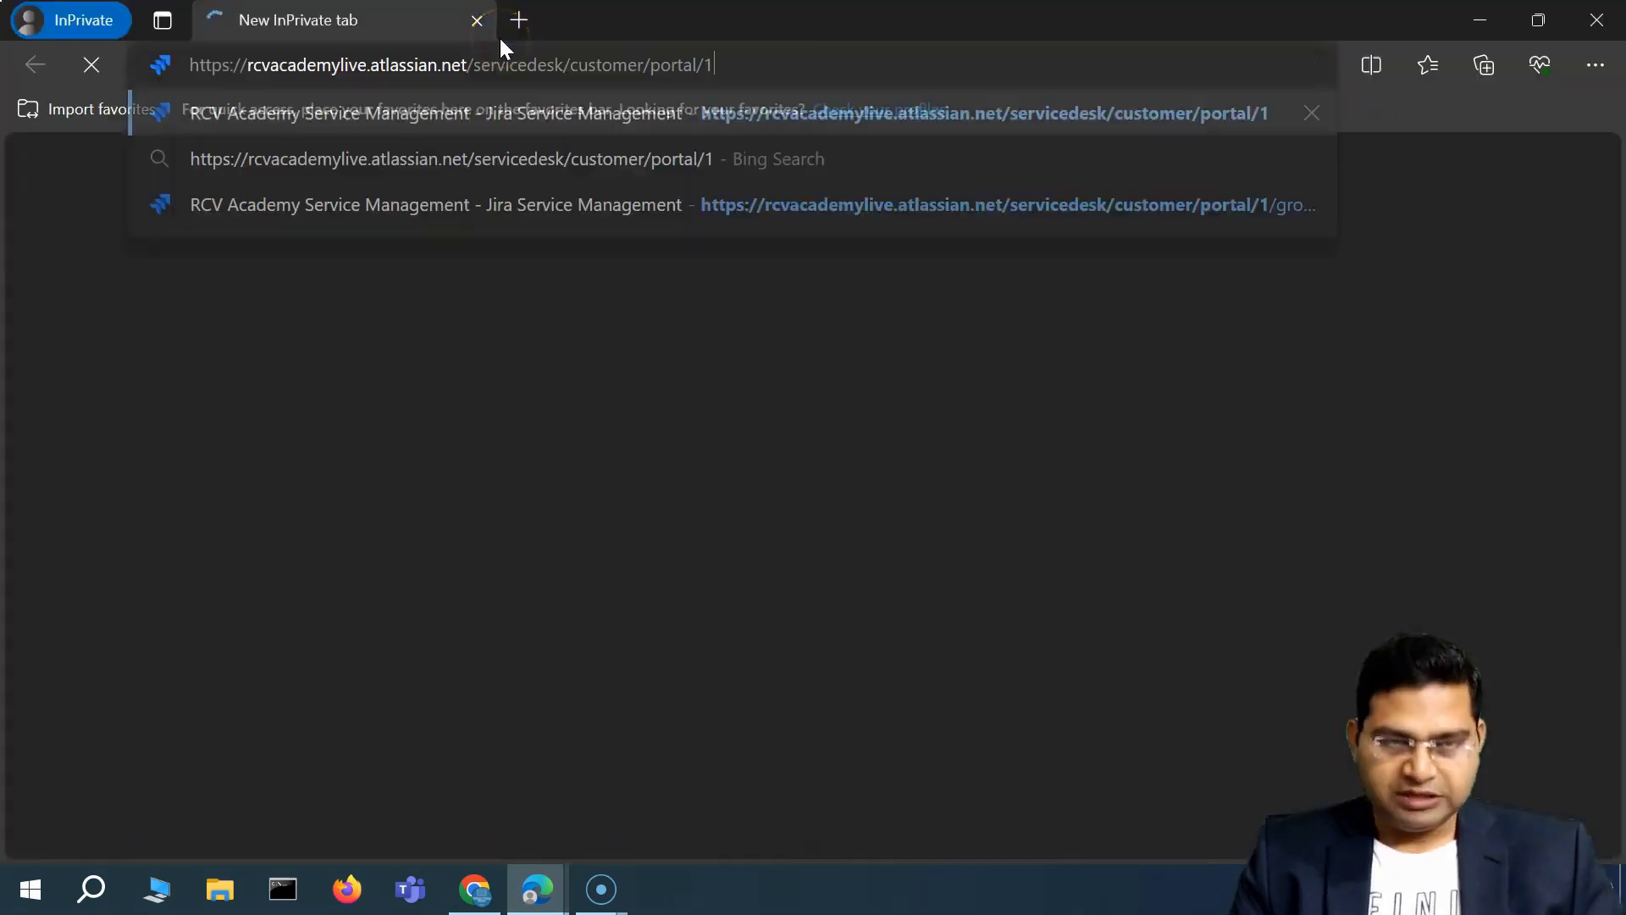
{"action": "key", "text": "Return"}
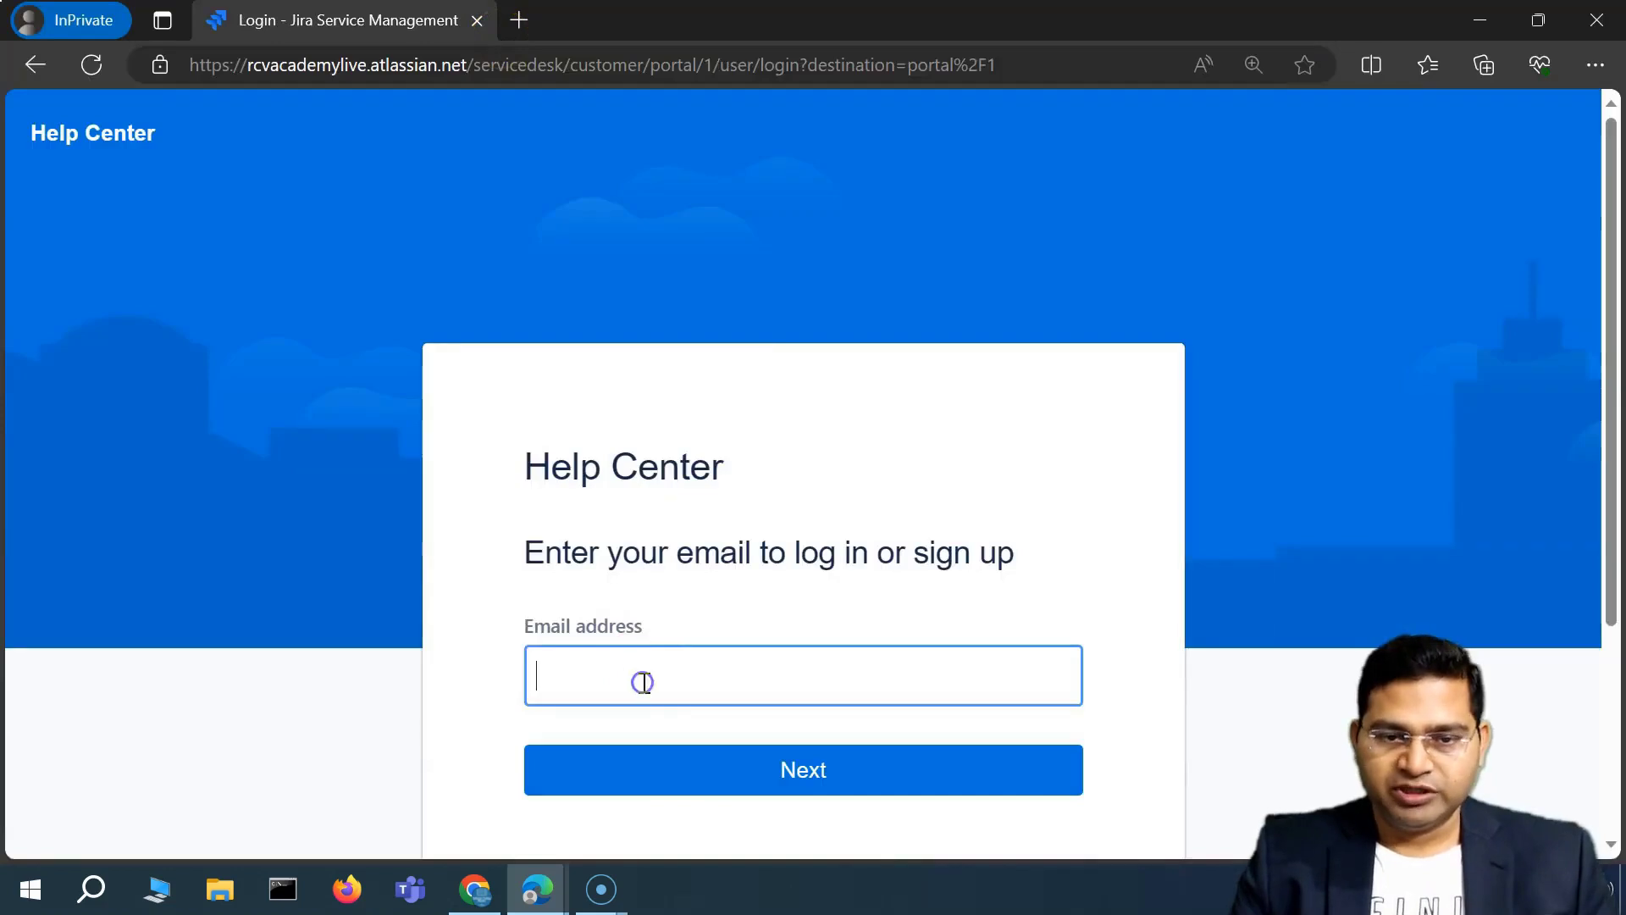
Enter a new customer's email on the portal, choose sign up with password, then check Gmail.
{"action": "left_click", "coordinate": [644, 683]}
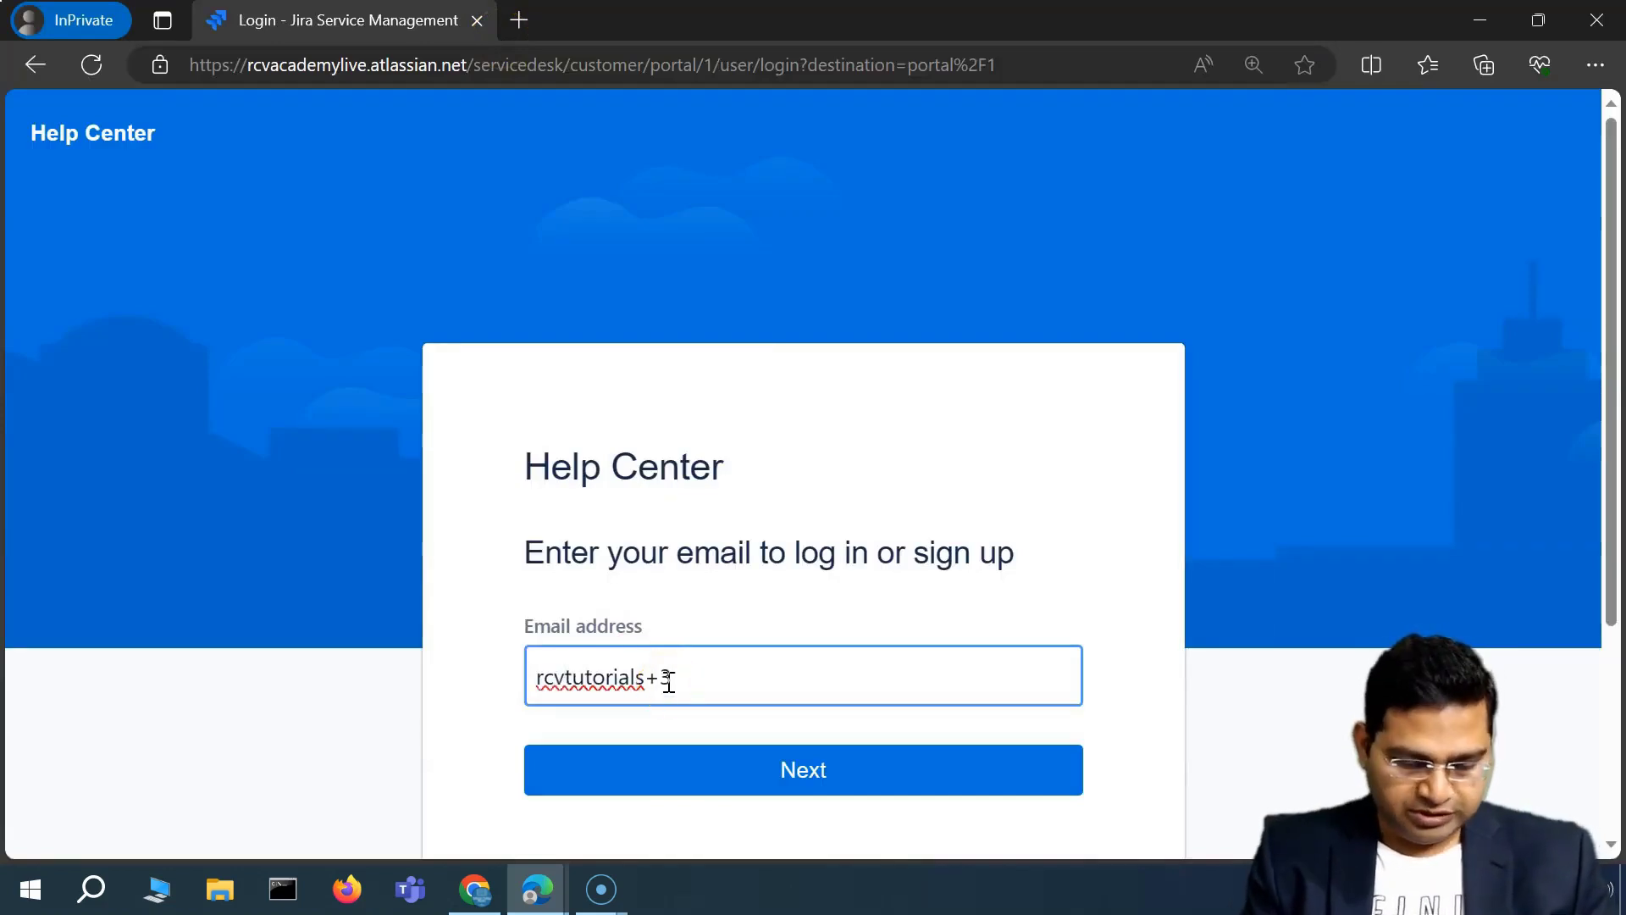
{"action": "key", "text": "Return"}
{"action": "scroll", "coordinate": [610, 334], "scroll_direction": "down", "scroll_amount": 2}
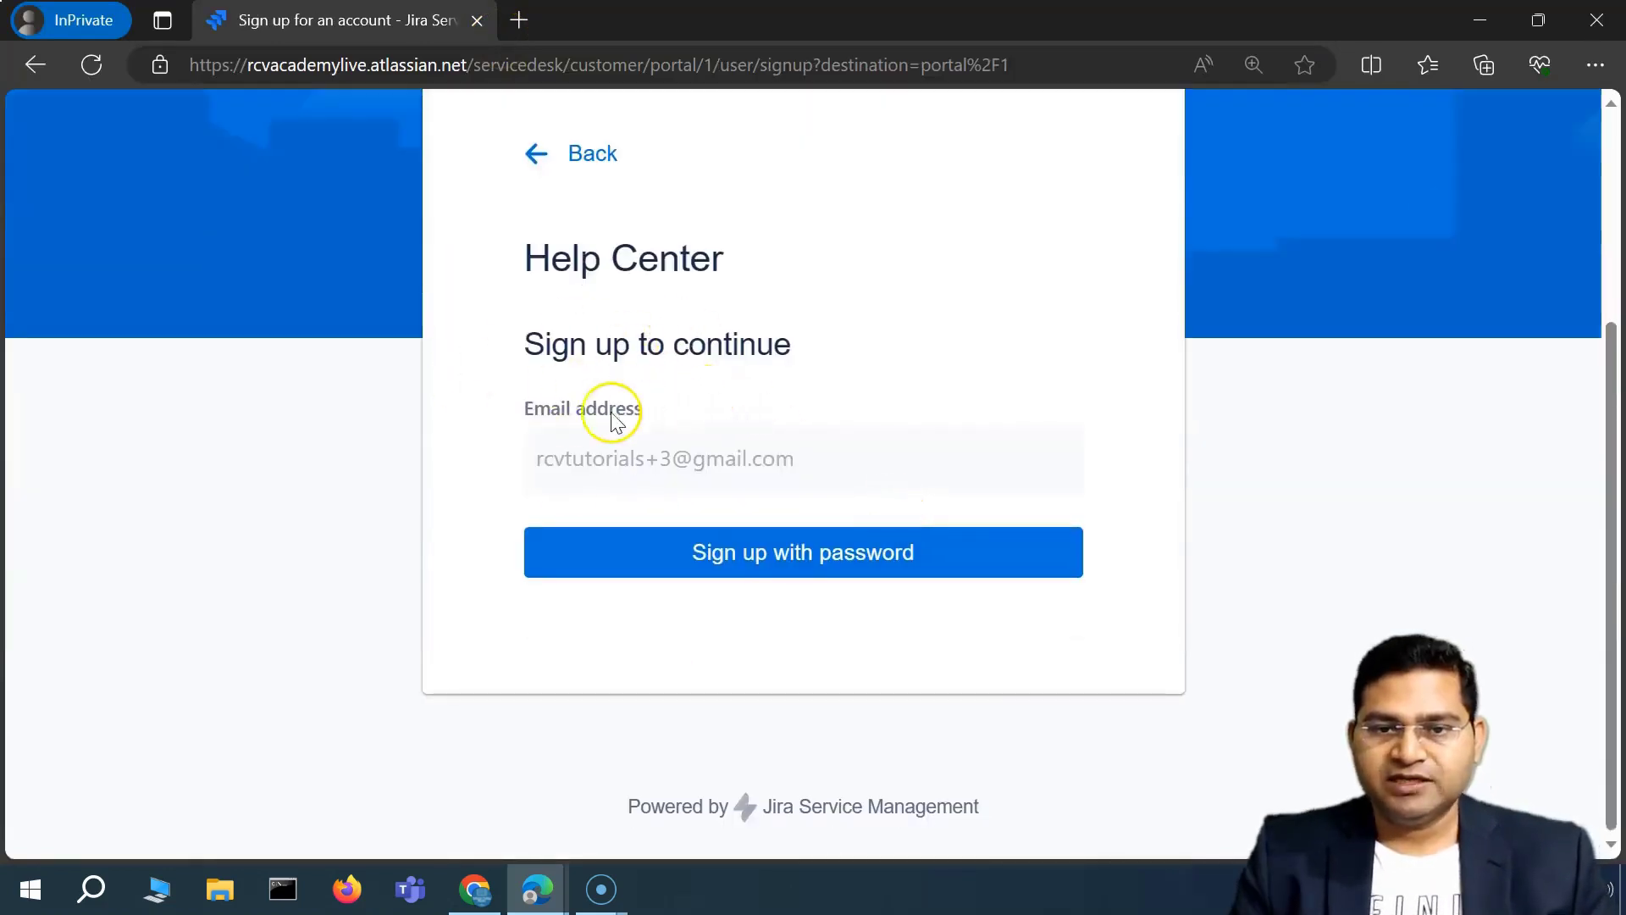
{"action": "scroll", "coordinate": [612, 421], "scroll_direction": "up", "scroll_amount": 1}
{"action": "left_click", "coordinate": [839, 669]}
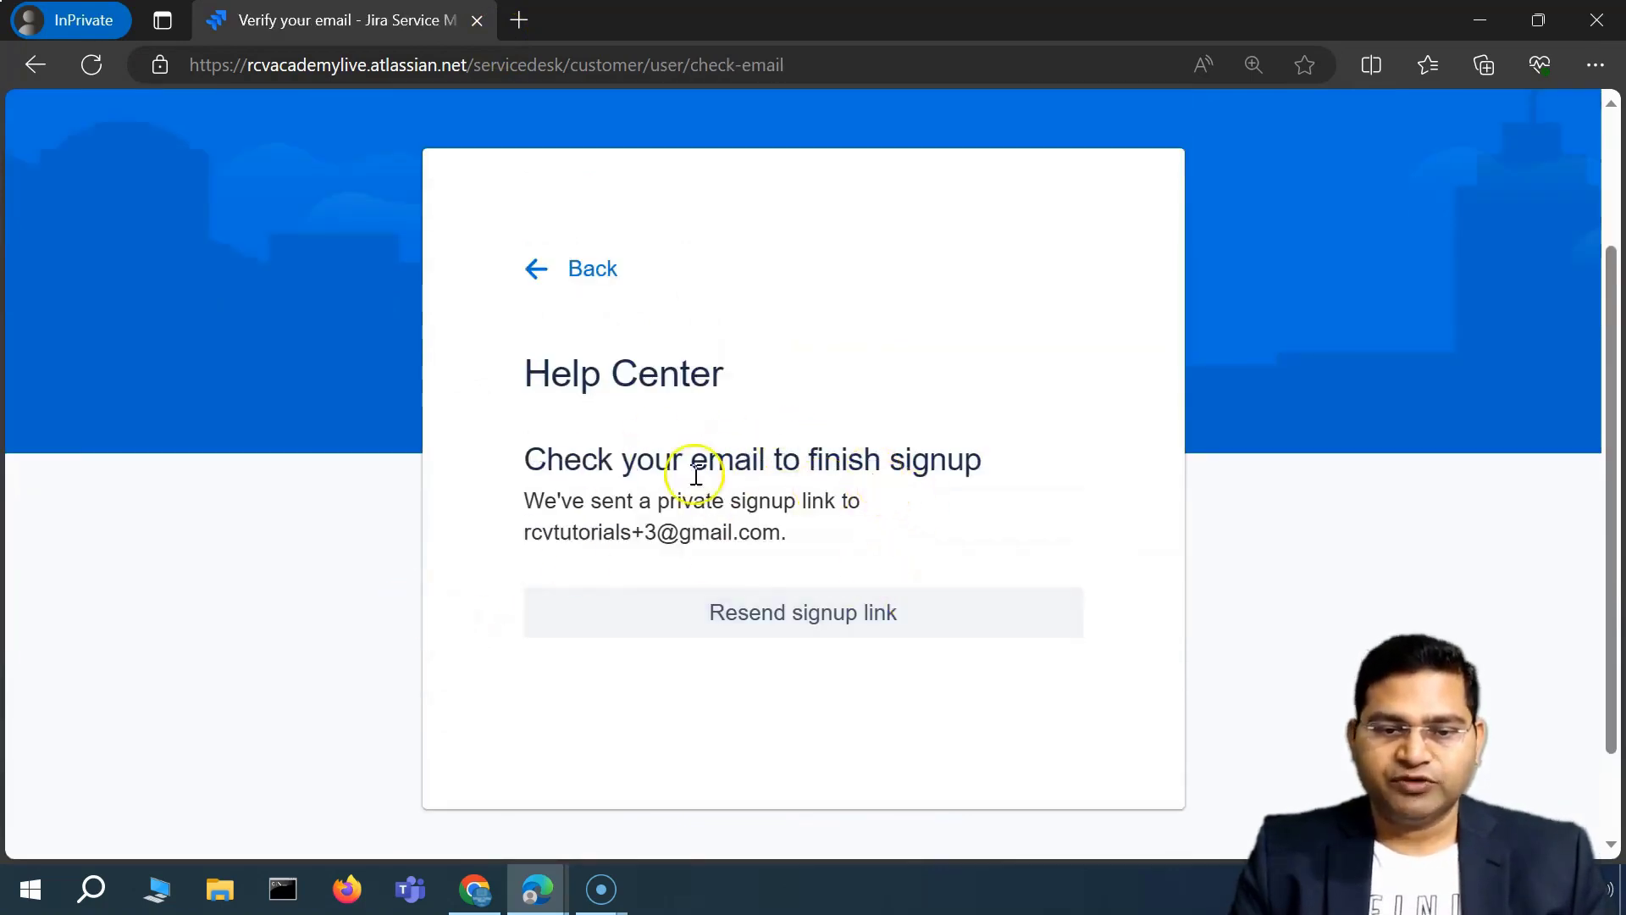
{"action": "left_click", "coordinate": [474, 889]}
{"action": "left_click", "coordinate": [136, 19]}
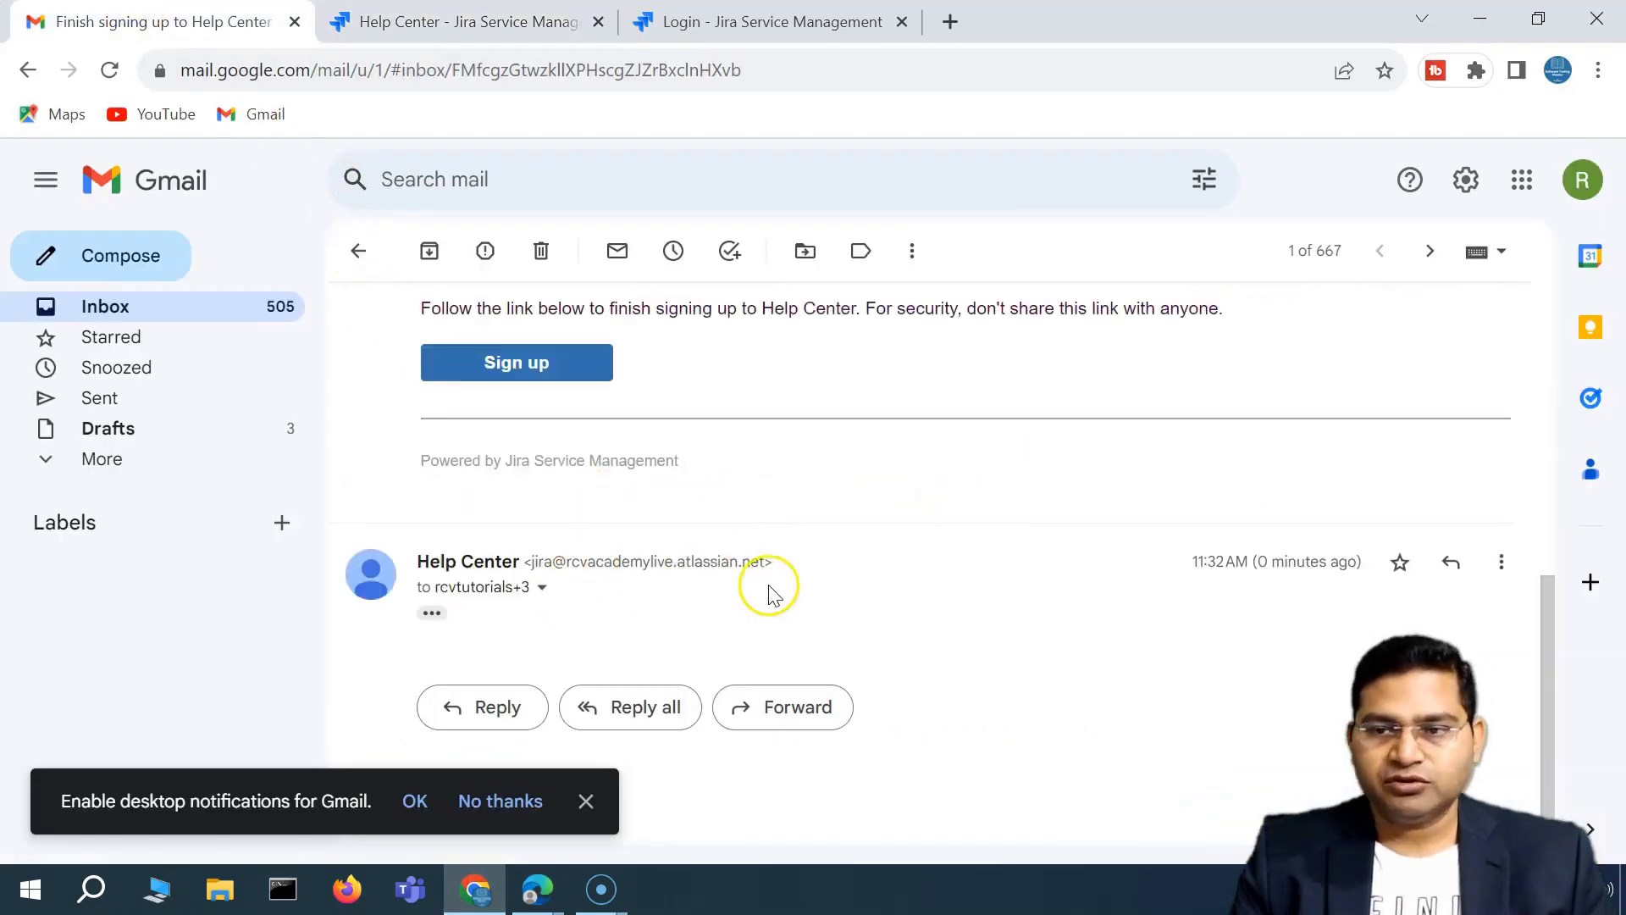
Expand the Help Center email, close the old portal tabs, and follow its Sign up link.
{"action": "left_click", "coordinate": [434, 614]}
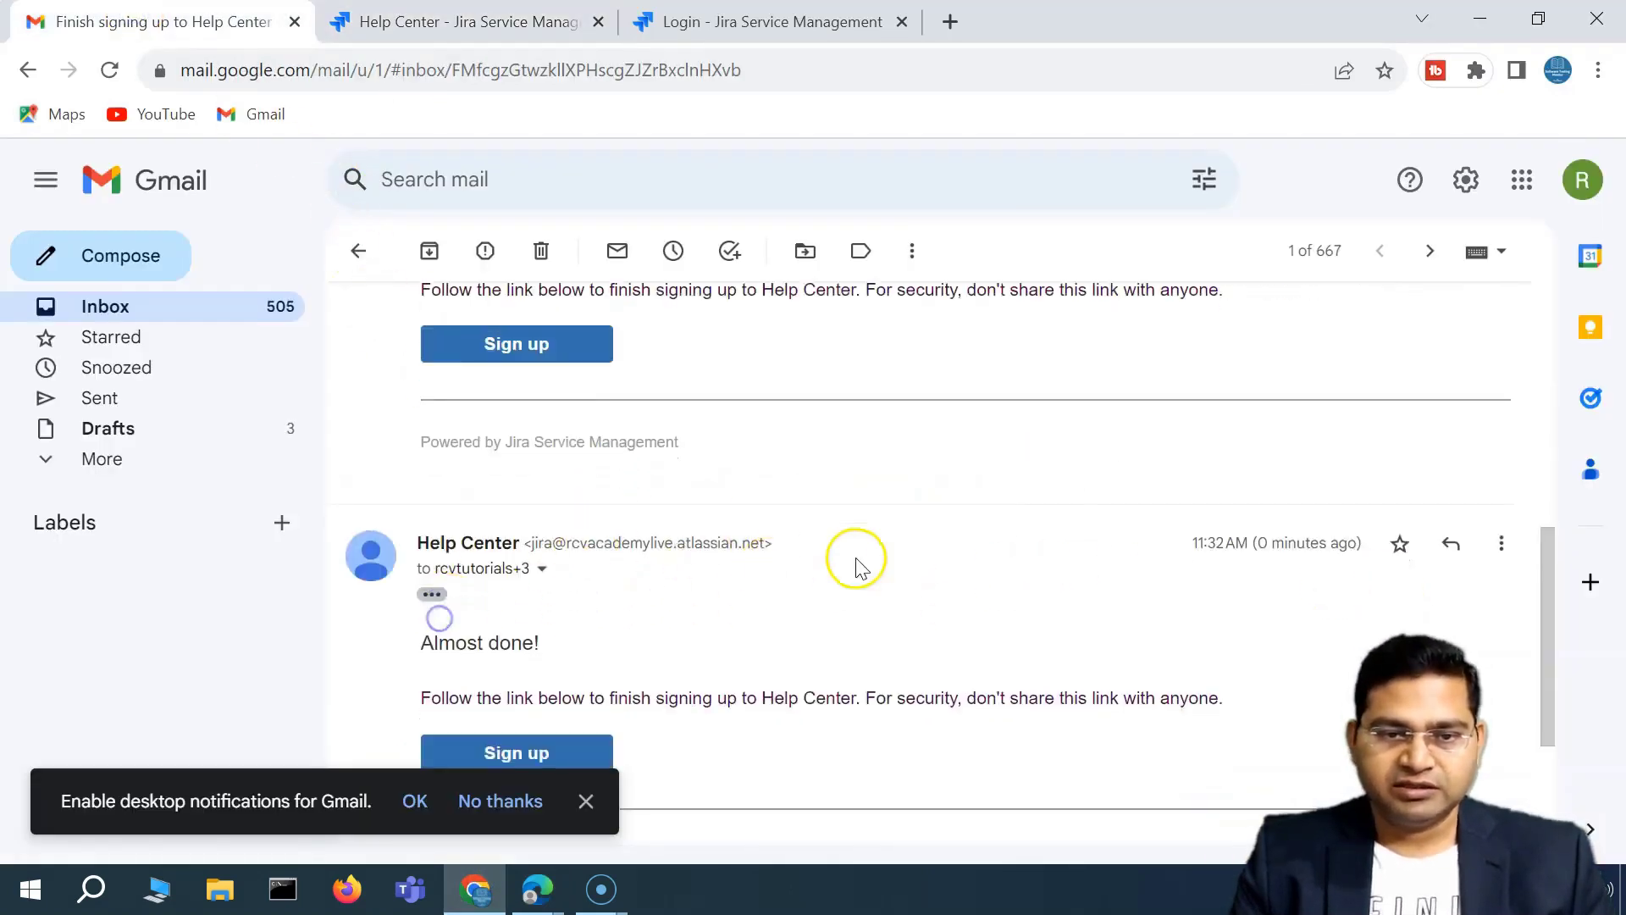
{"action": "scroll", "coordinate": [856, 568], "scroll_direction": "down", "scroll_amount": 3}
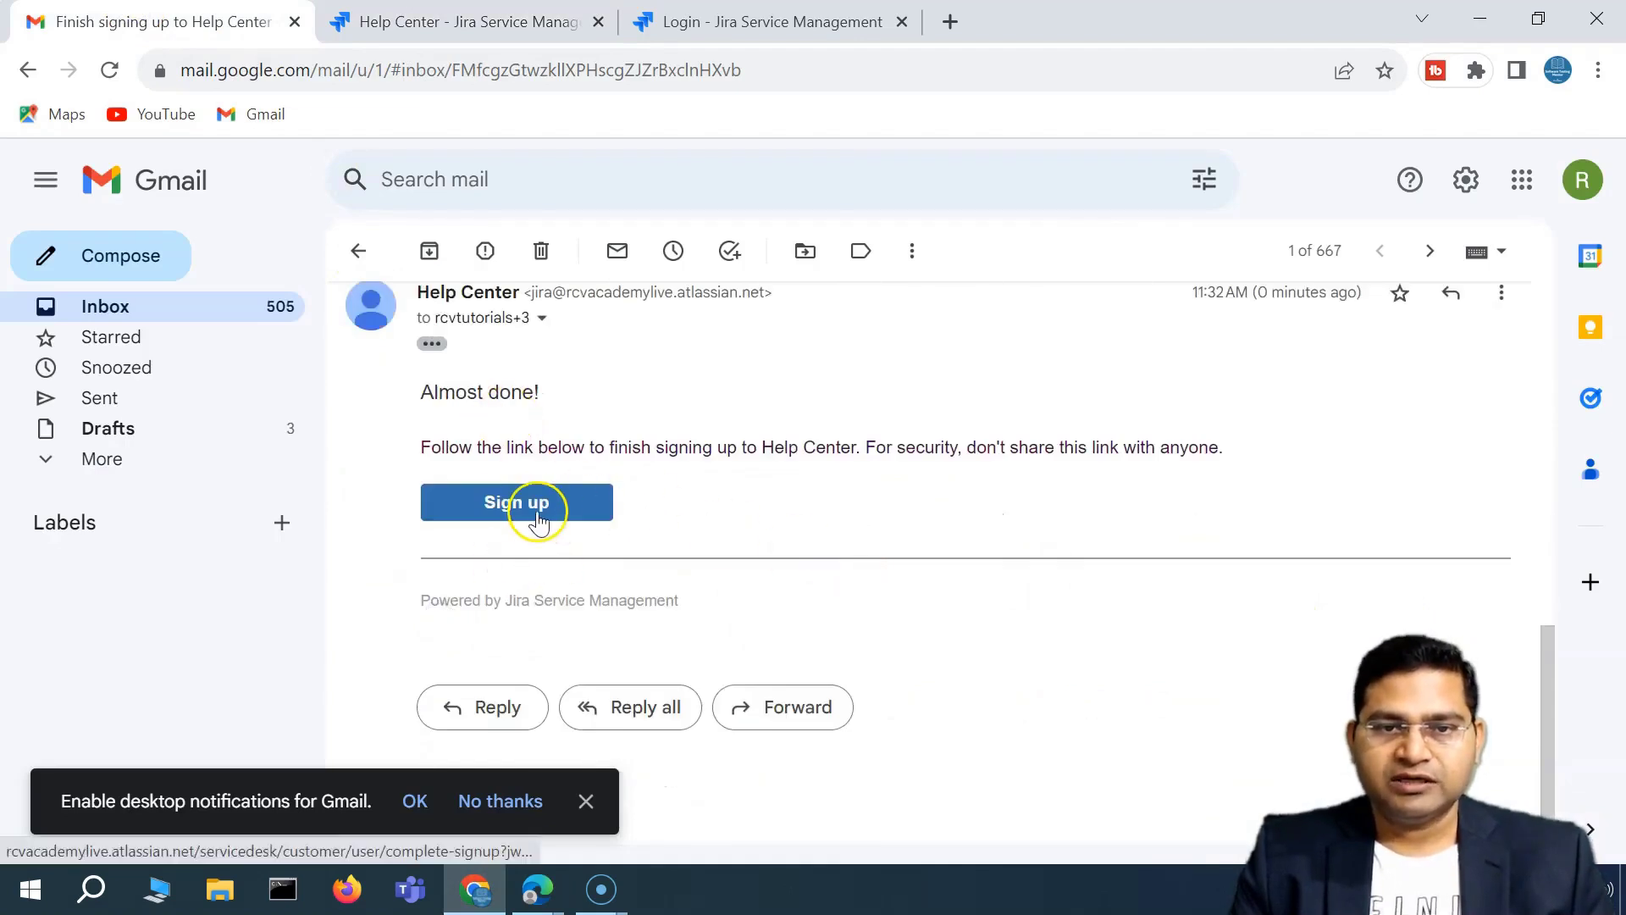
{"action": "left_click", "coordinate": [599, 22]}
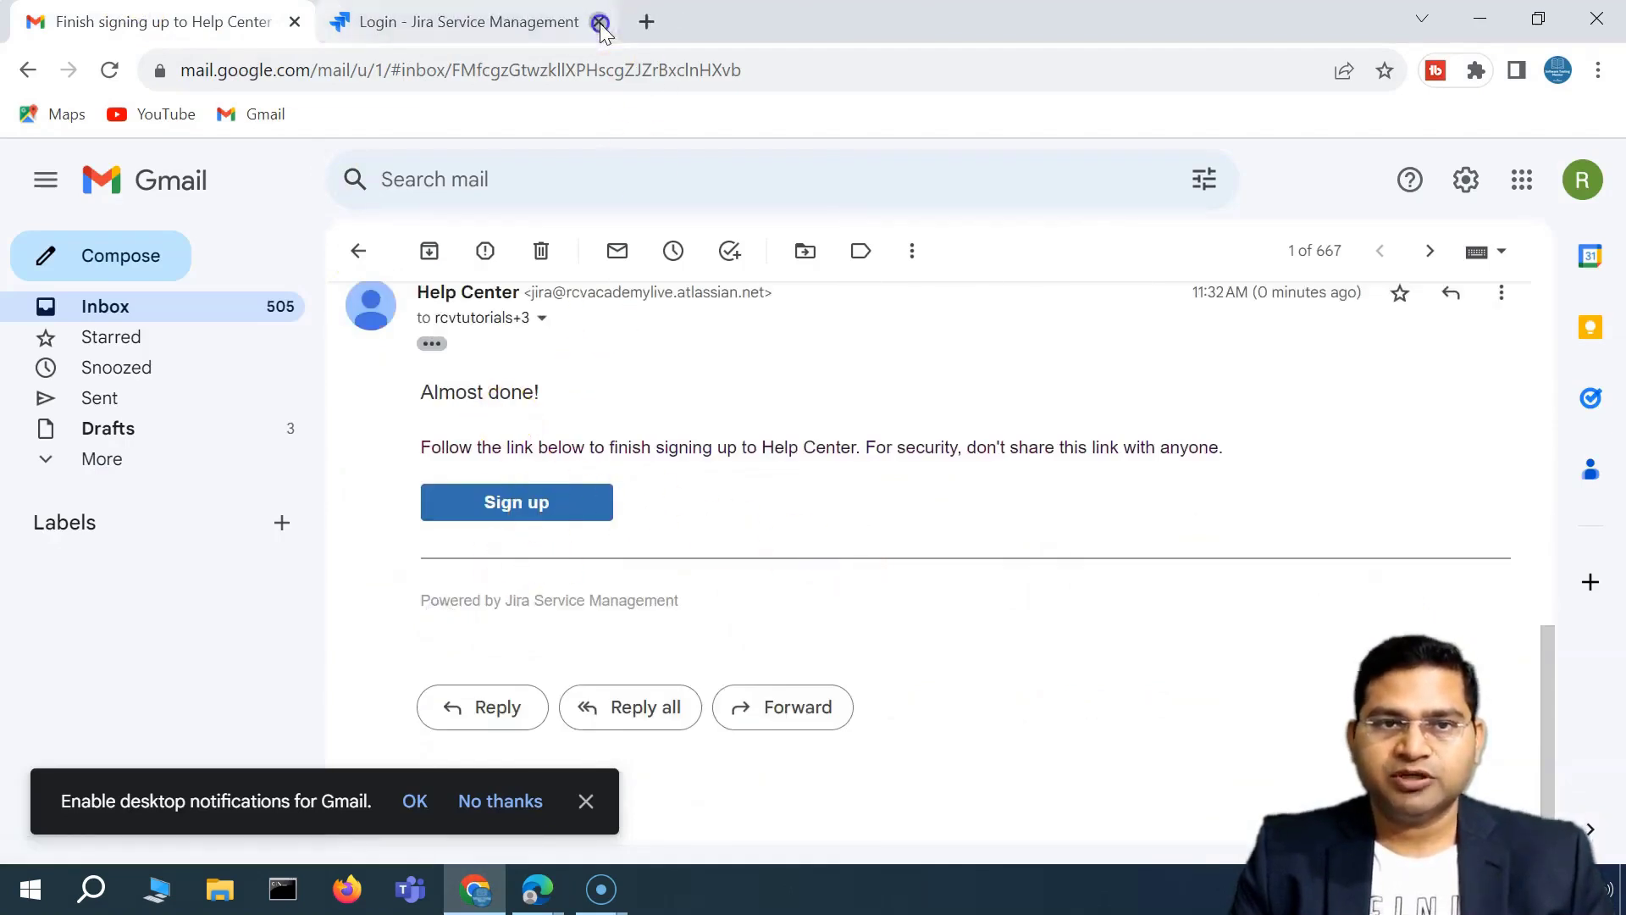
{"action": "left_click", "coordinate": [599, 22]}
{"action": "left_click", "coordinate": [535, 512]}
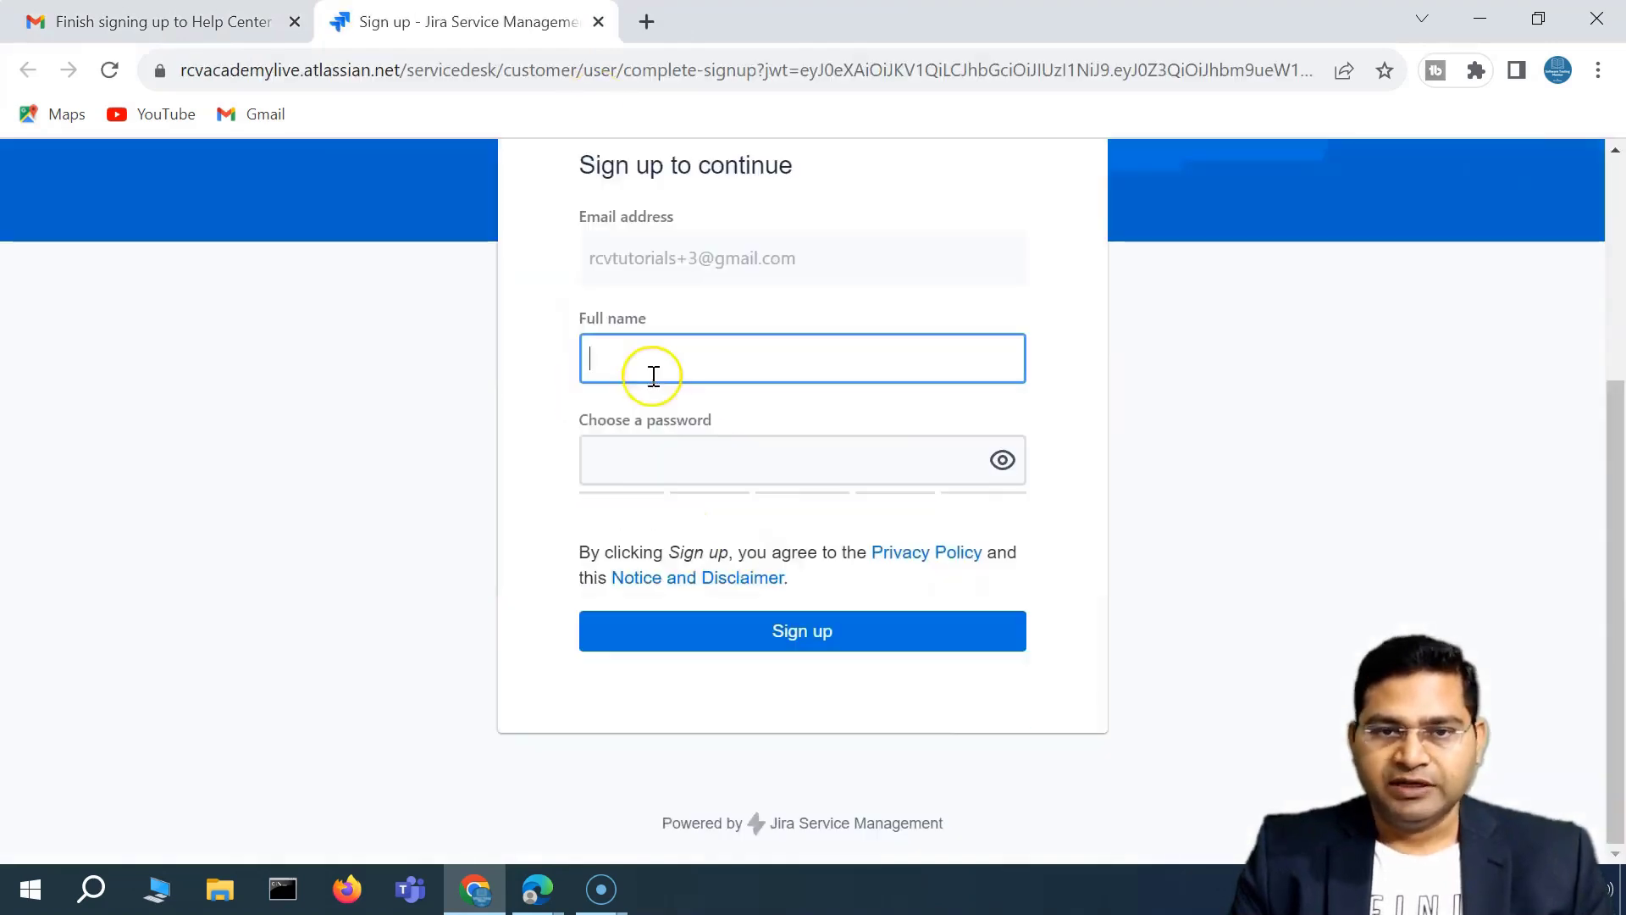
Complete signup with the customer's full name and a password.
{"action": "left_click", "coordinate": [650, 361]}
{"action": "type", "text": "M"}
{"action": "left_click", "coordinate": [693, 436]}
{"action": "type", "text": "••••••••"}
{"action": "key", "text": "Return"}
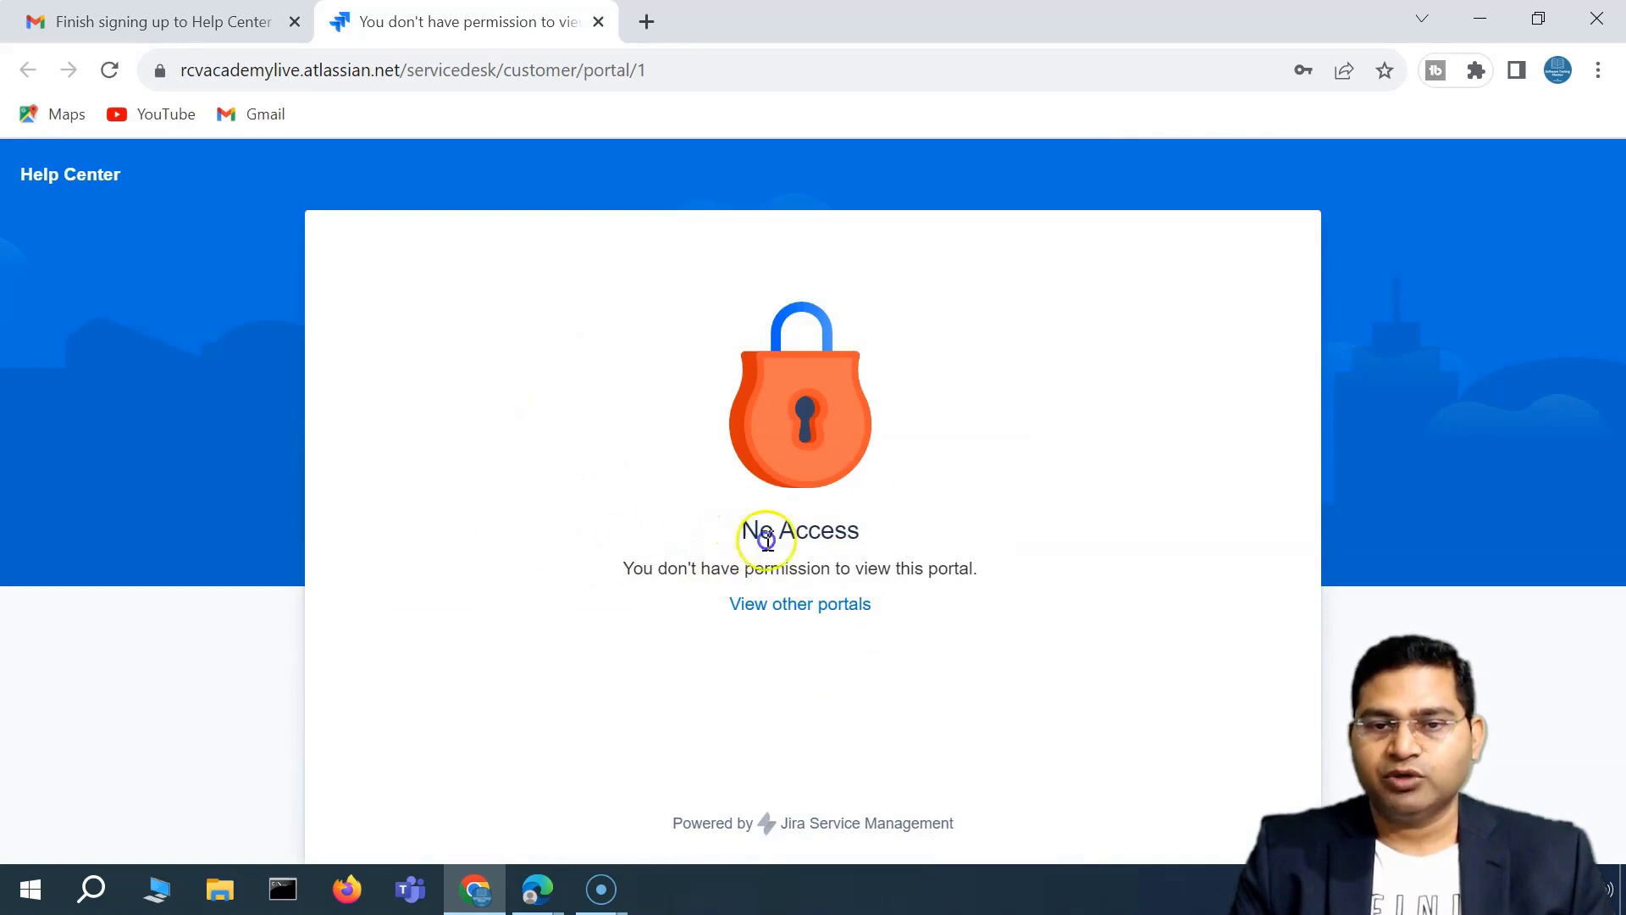
Highlight the No Access message confirming the new customer cannot view the portal.
{"action": "left_click_drag", "start_coordinate": [767, 540], "coordinate": [1002, 585]}
{"action": "left_click", "coordinate": [668, 544]}
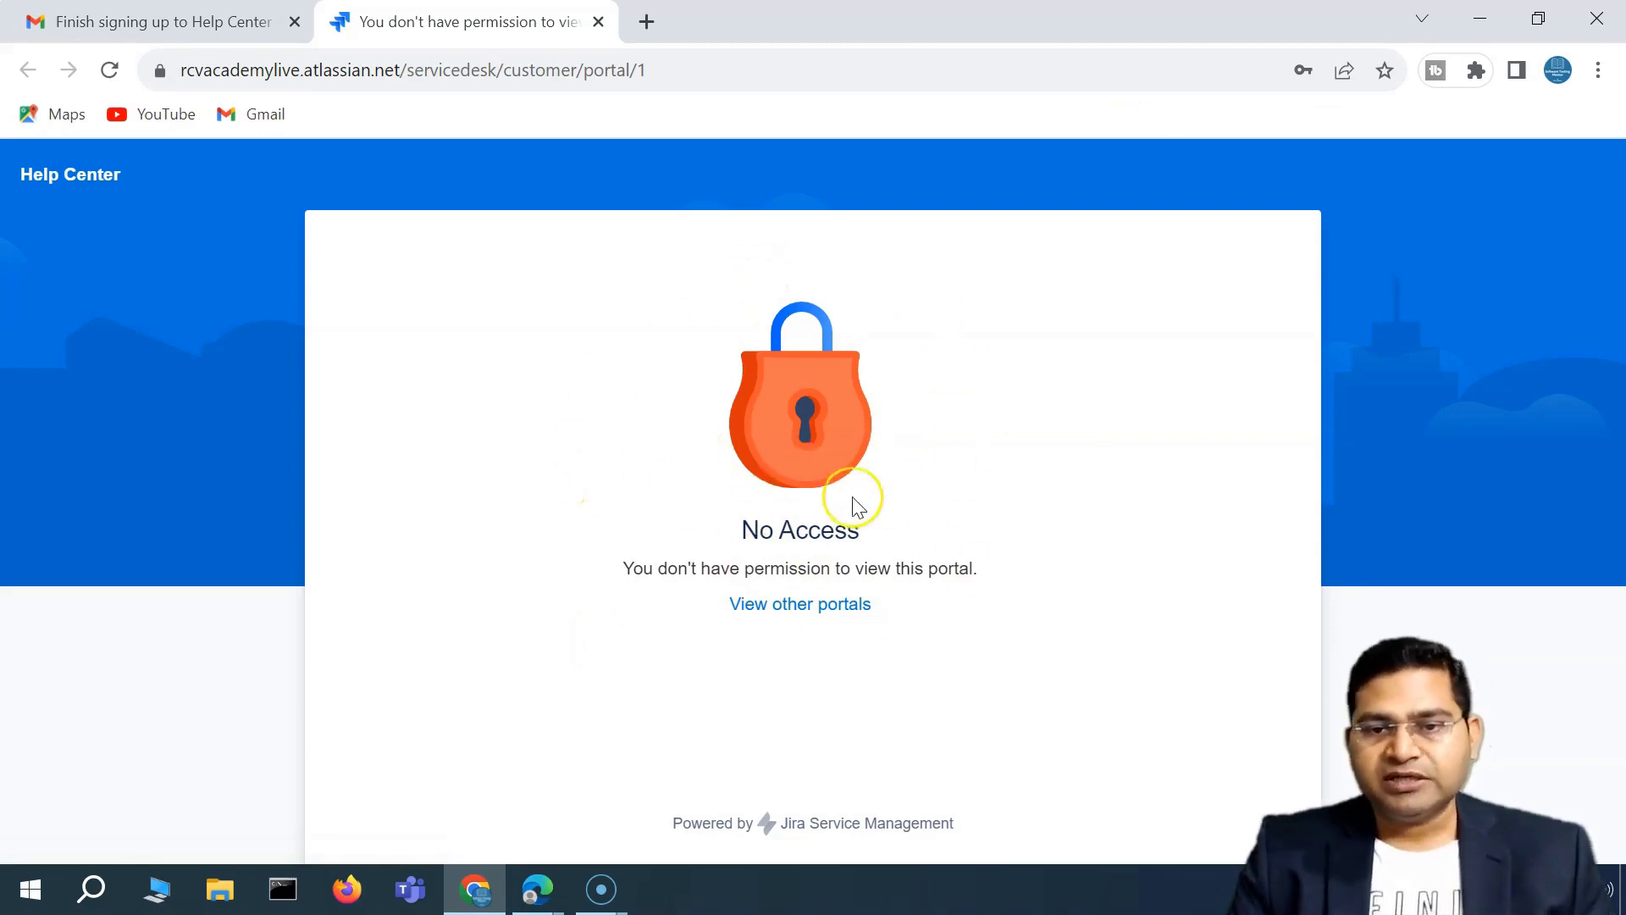
{"action": "left_click", "coordinate": [540, 905]}
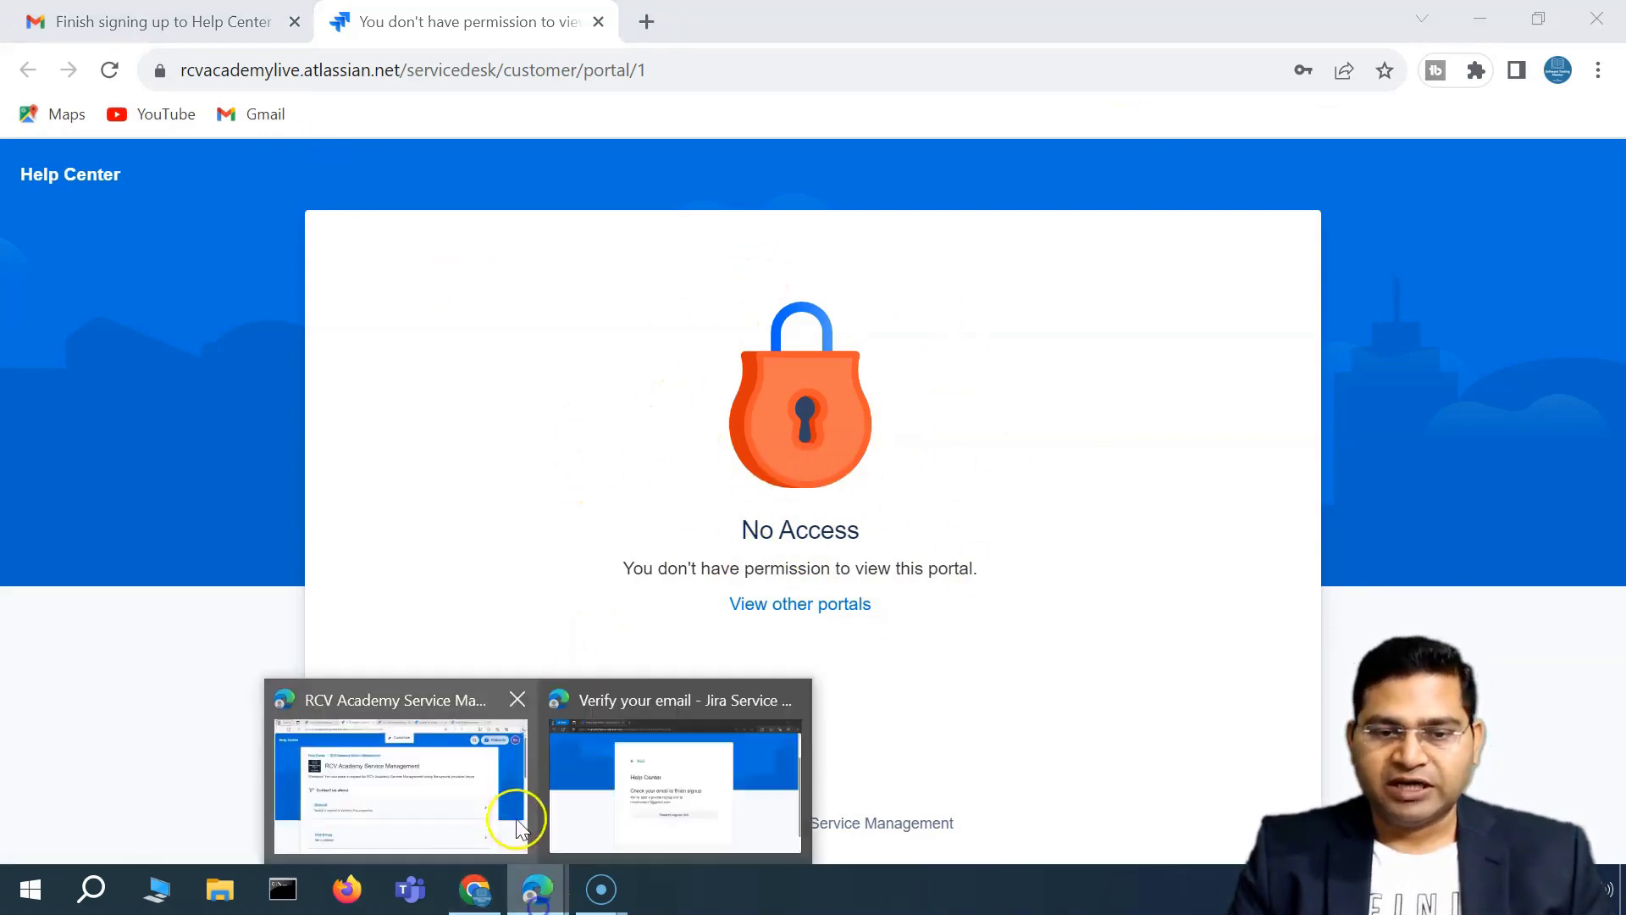
On the RCV IT Service Management Customer permissions page, confirm channel access still reads Restricted.
{"action": "left_click", "coordinate": [432, 809]}
{"action": "left_click", "coordinate": [292, 33]}
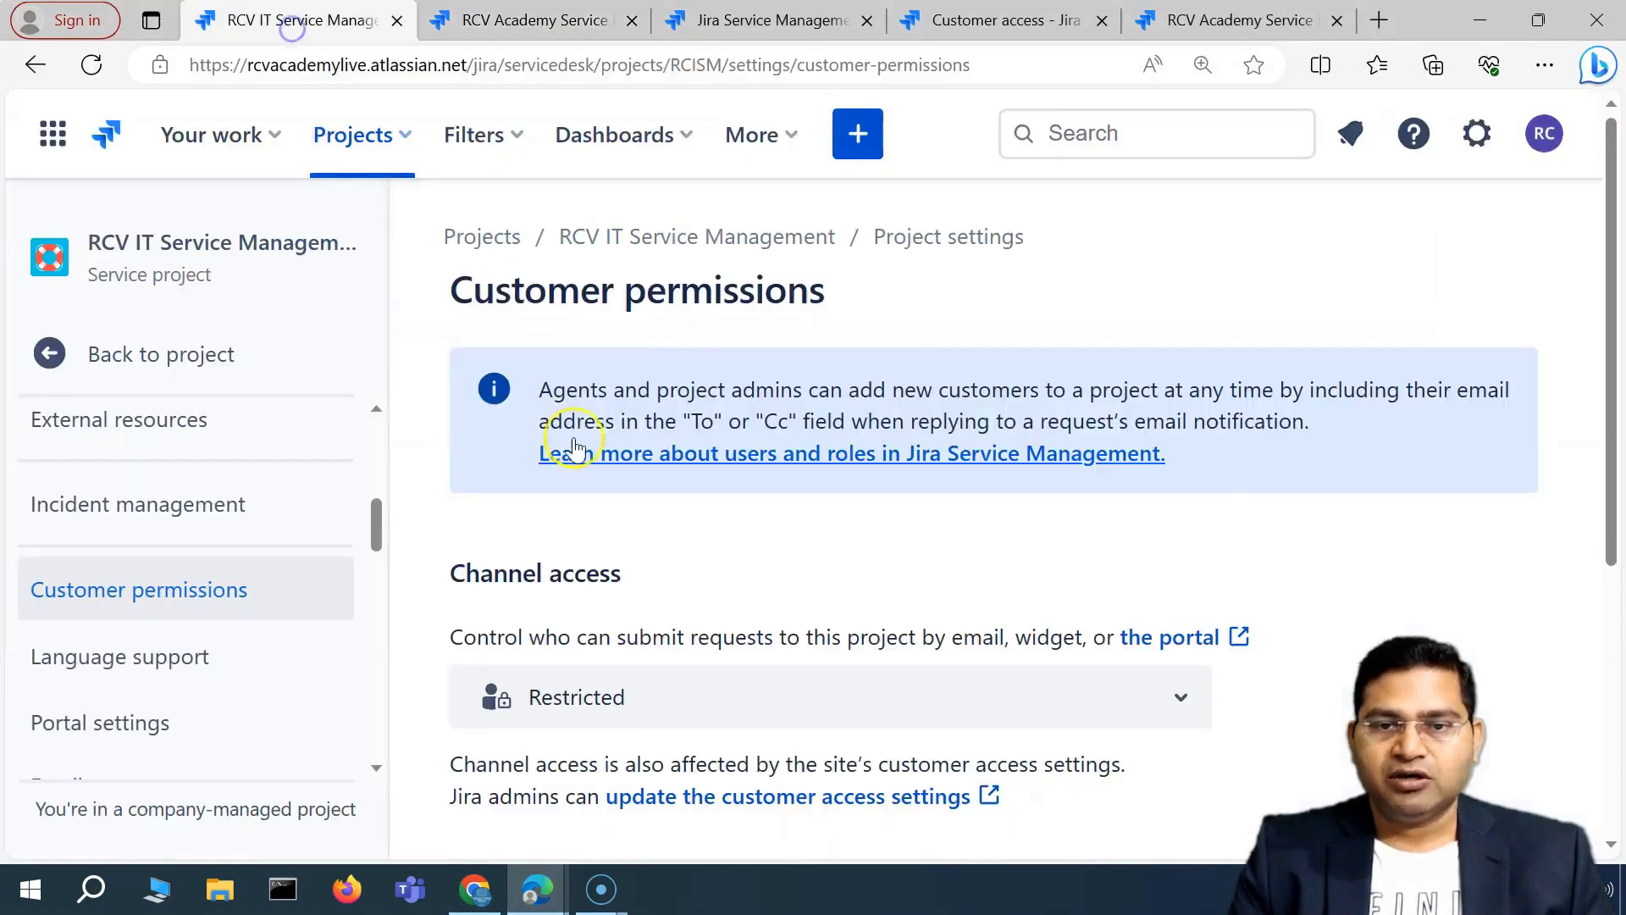
{"action": "scroll", "coordinate": [640, 560], "scroll_direction": "down", "scroll_amount": 3}
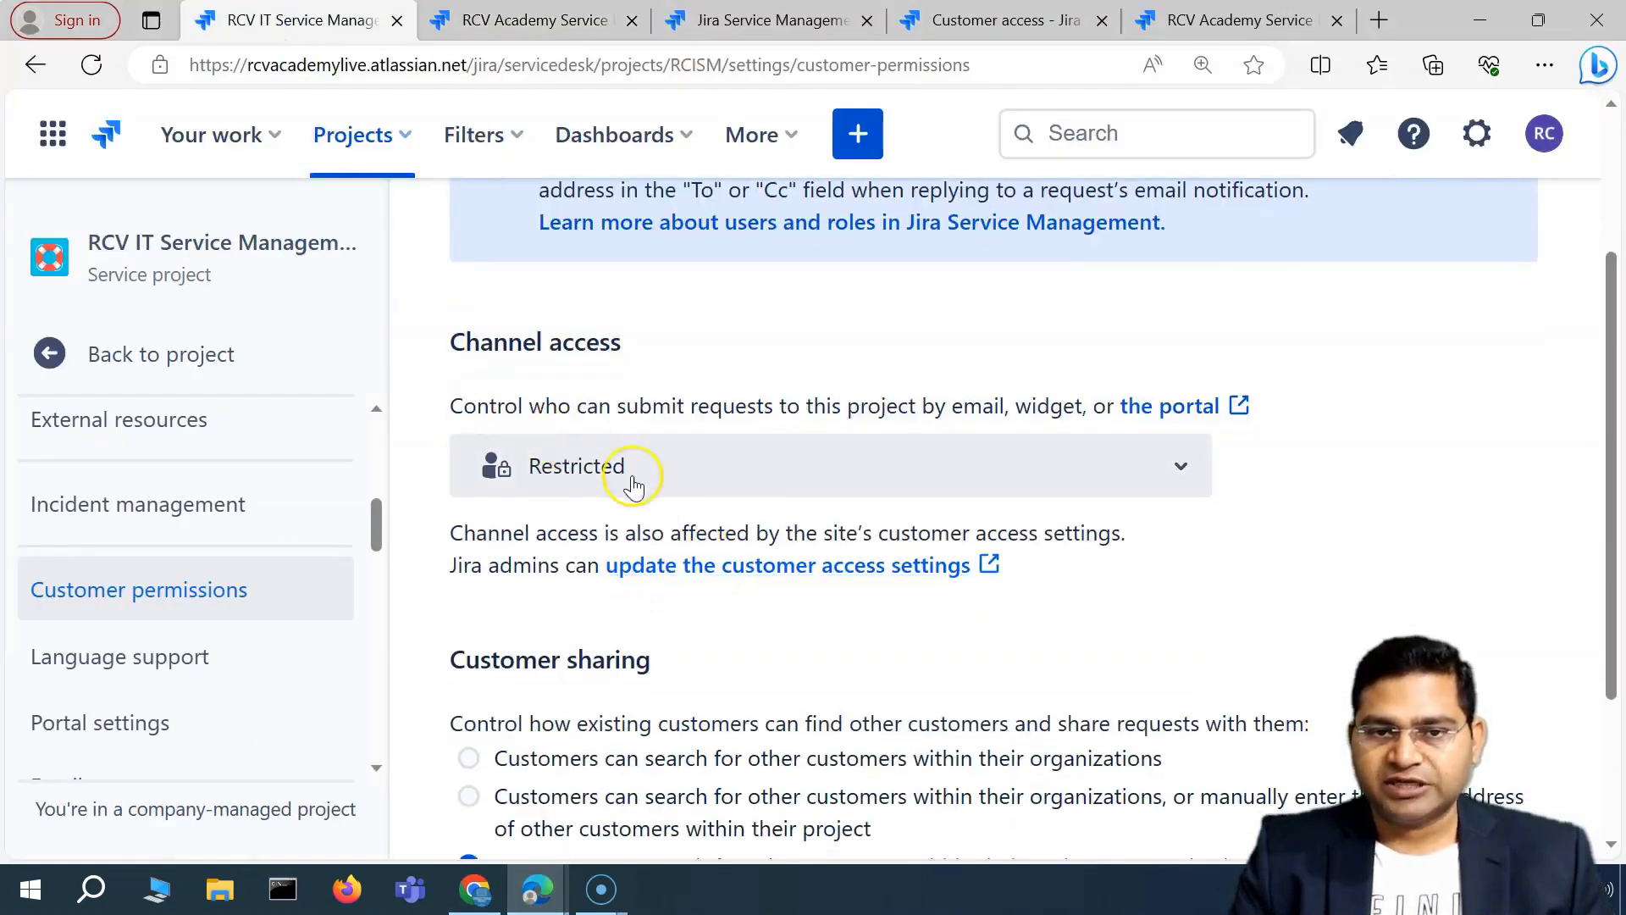
{"action": "left_click", "coordinate": [593, 476]}
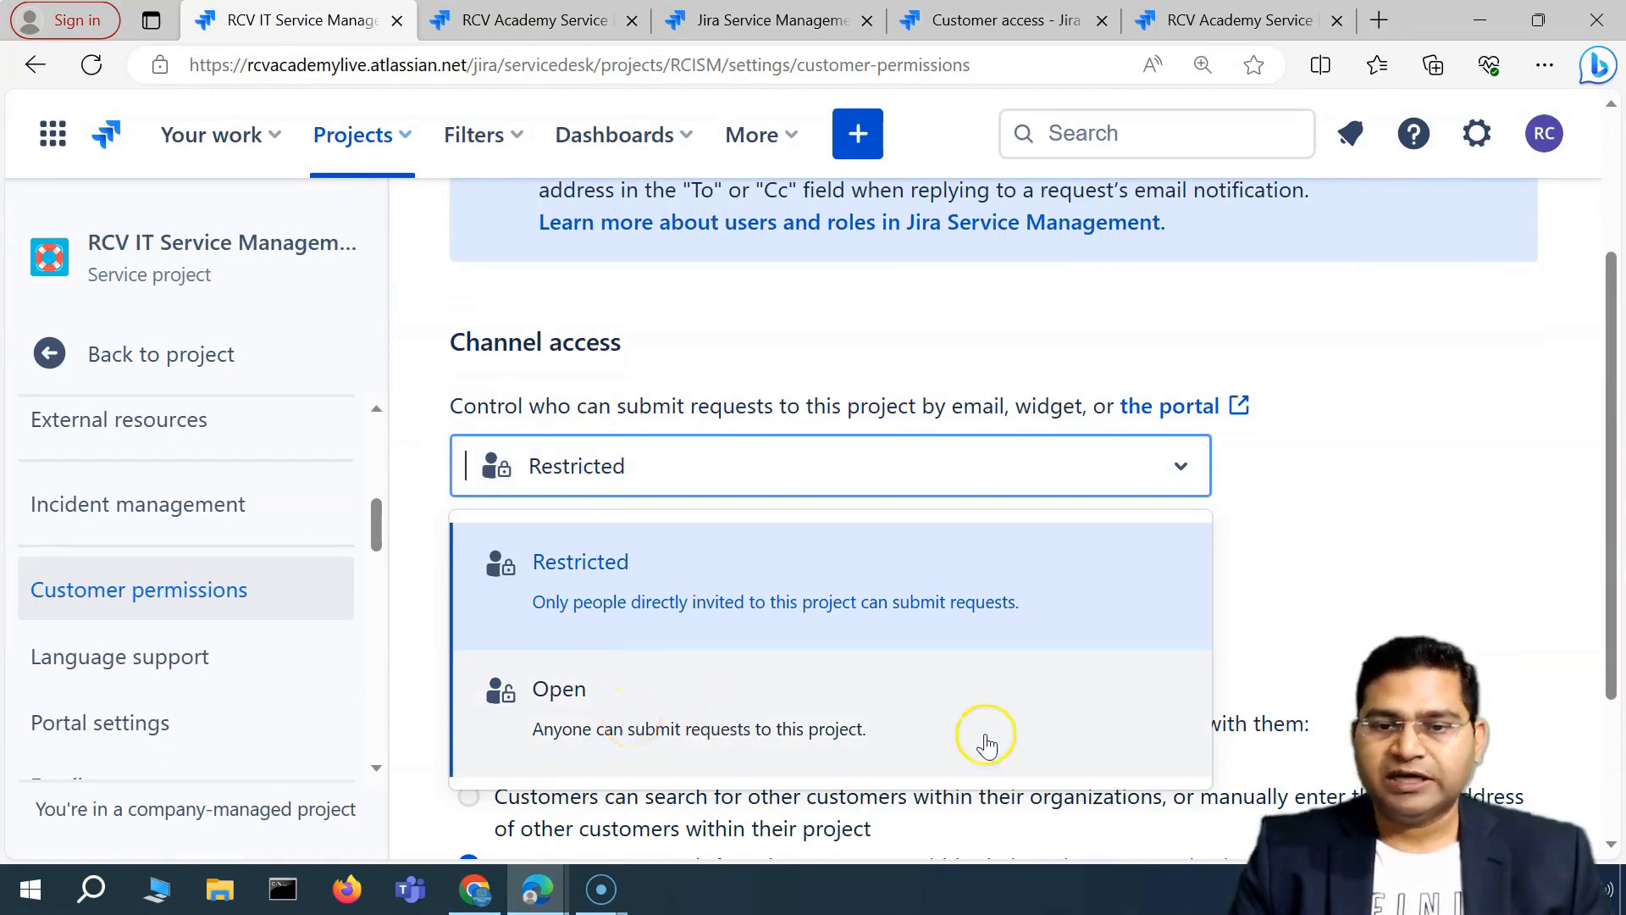
{"action": "left_click", "coordinate": [1421, 525]}
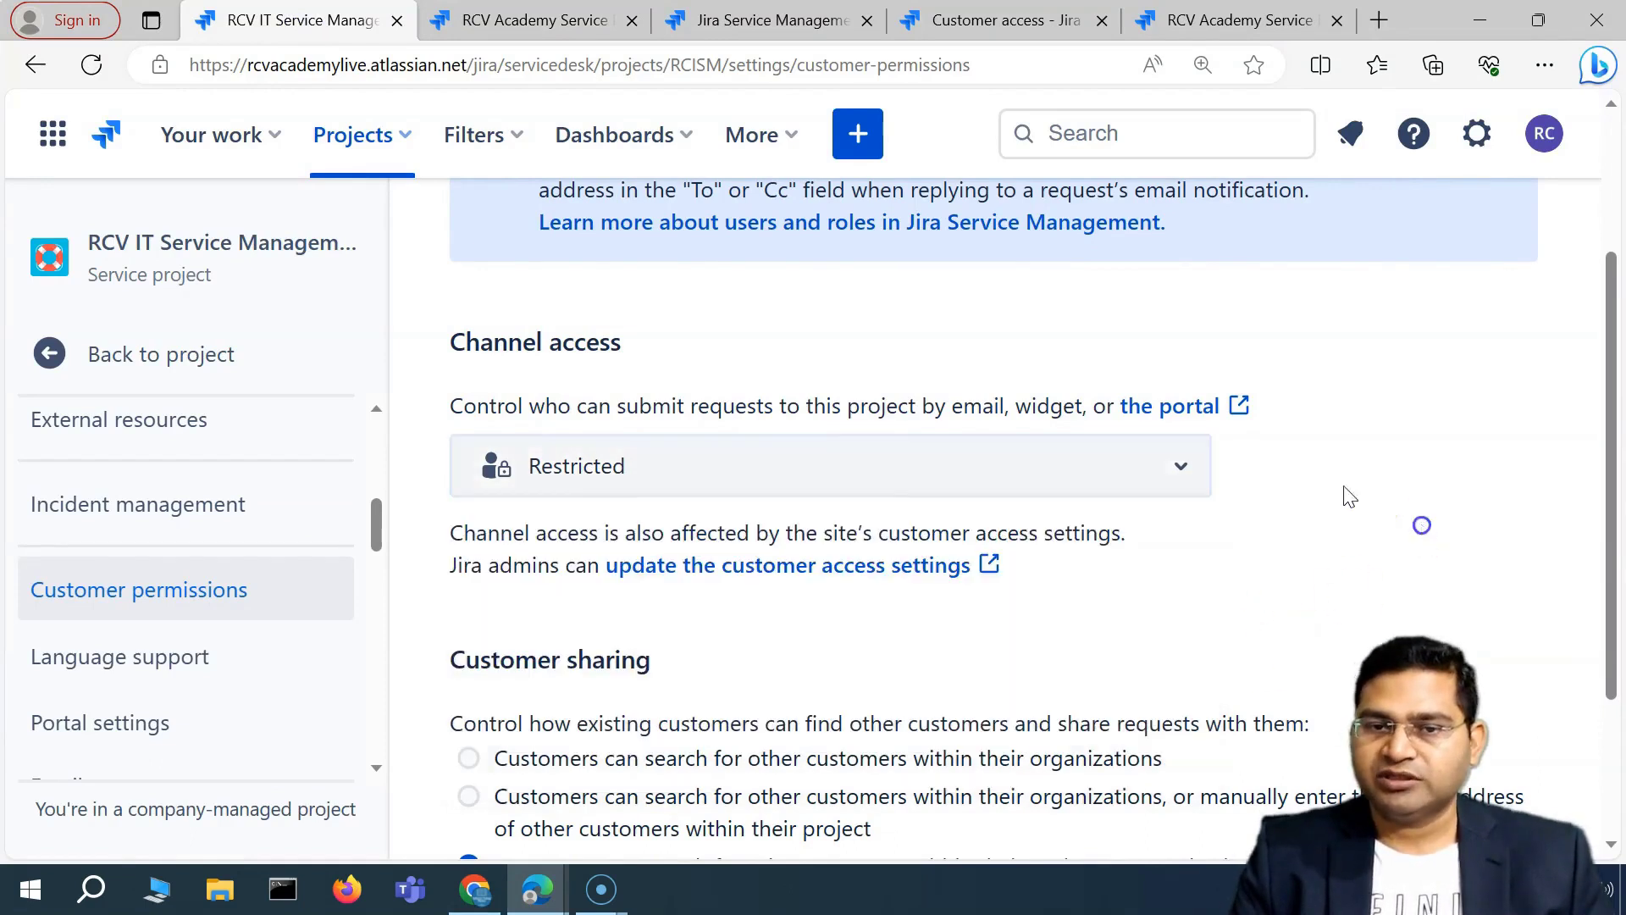
{"action": "scroll", "coordinate": [746, 527], "scroll_direction": "down", "scroll_amount": 3}
{"action": "scroll", "coordinate": [737, 654], "scroll_direction": "up", "scroll_amount": 5}
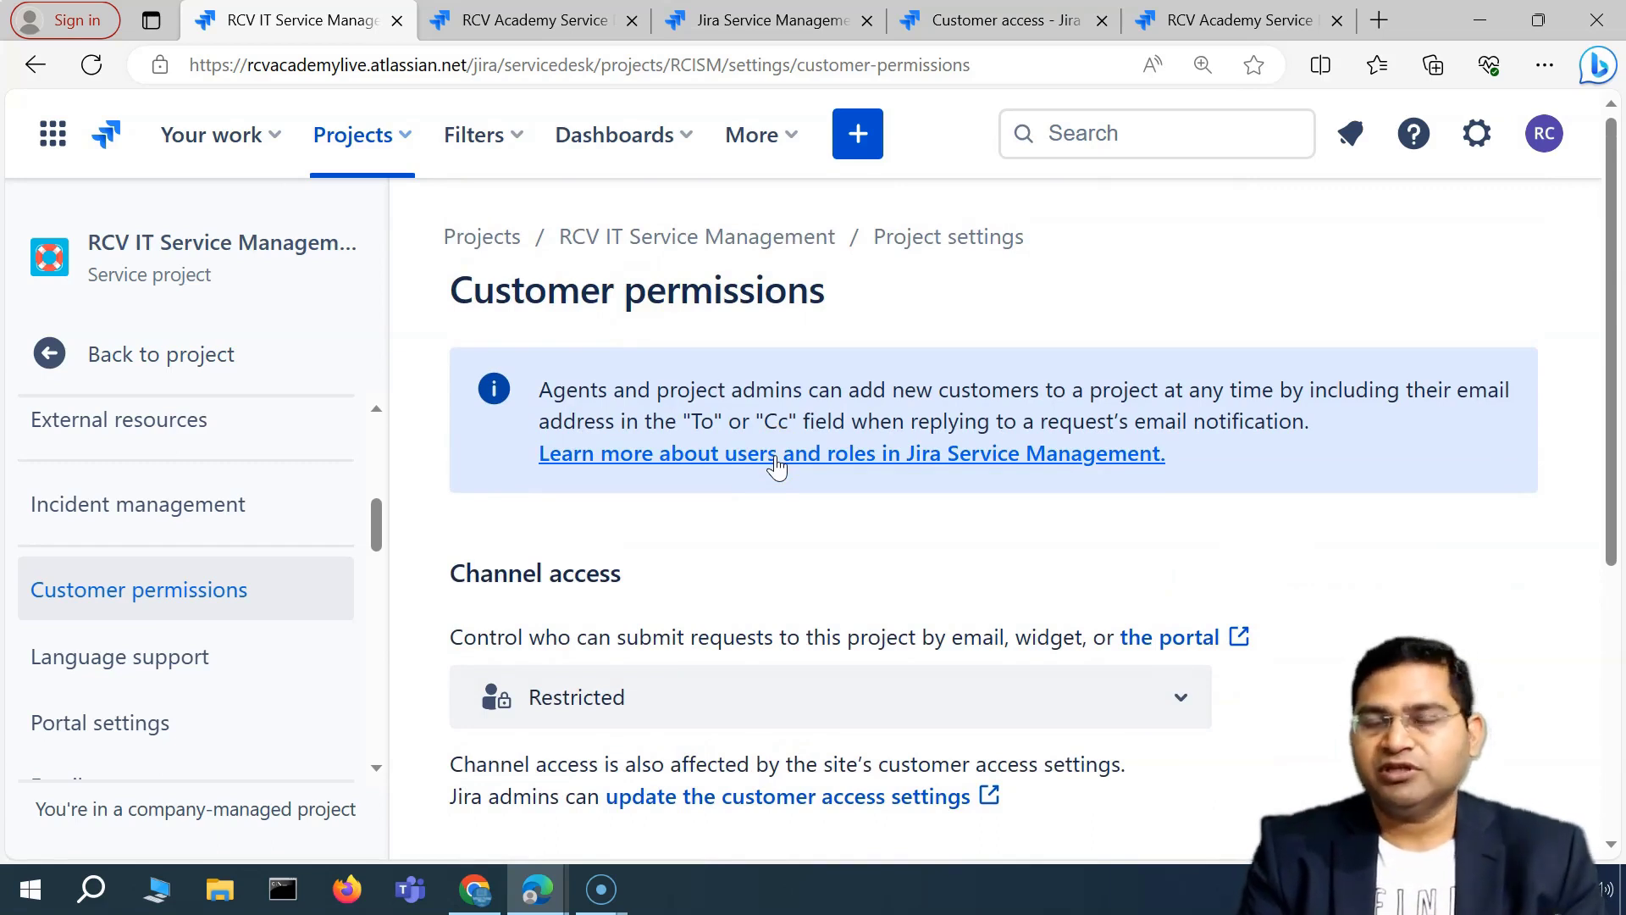
{"action": "scroll", "coordinate": [752, 563], "scroll_direction": "down", "scroll_amount": 3}
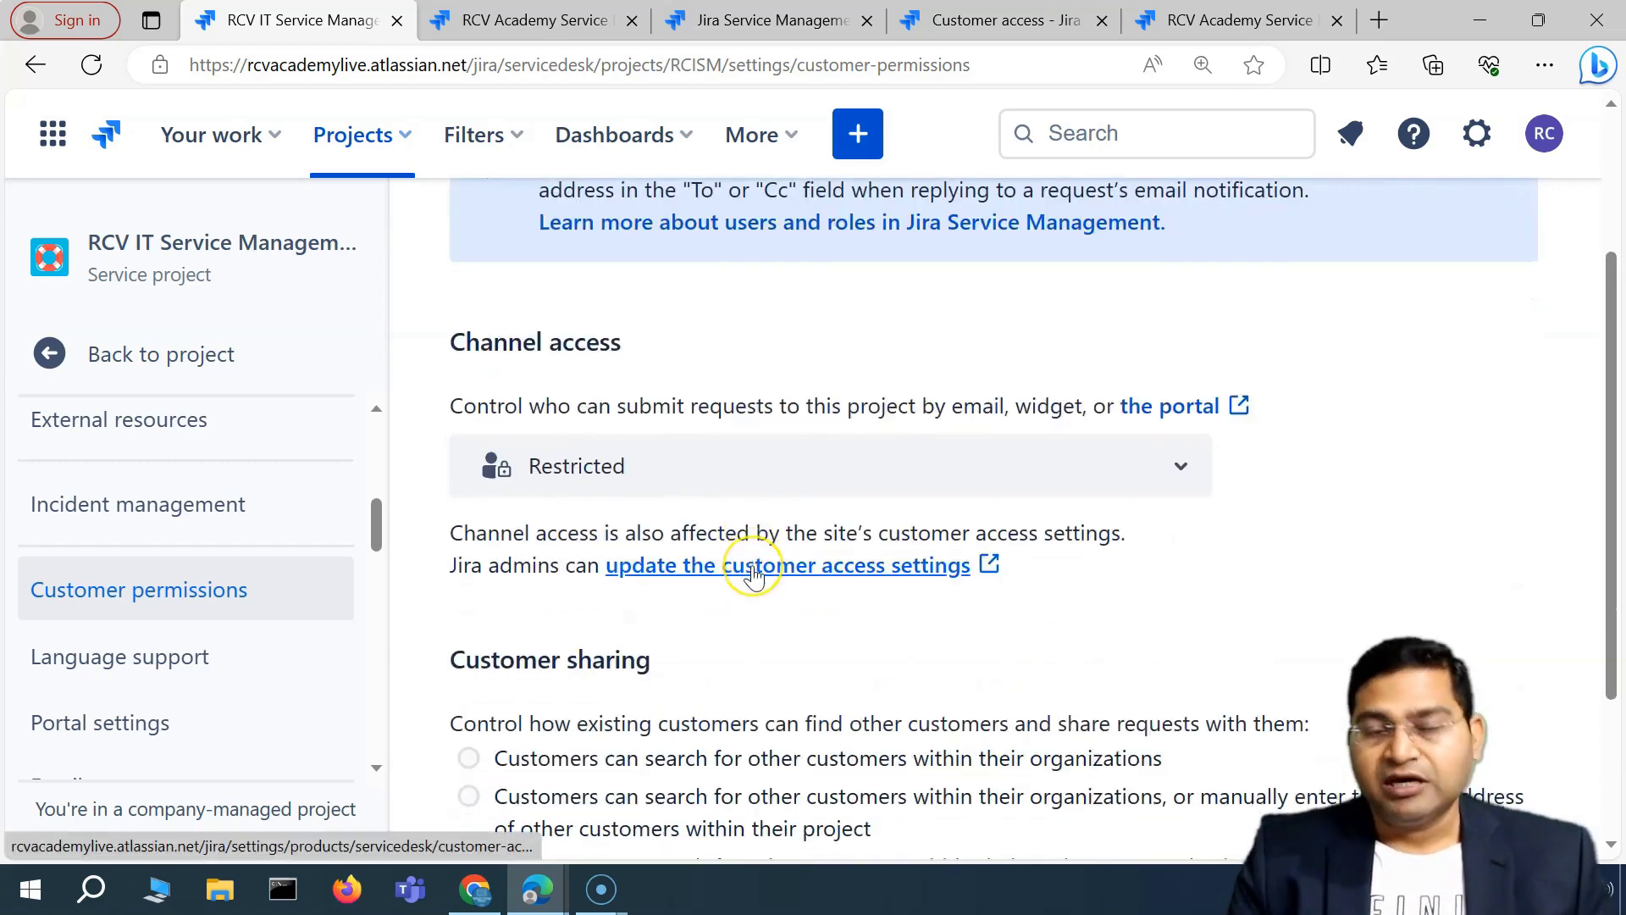